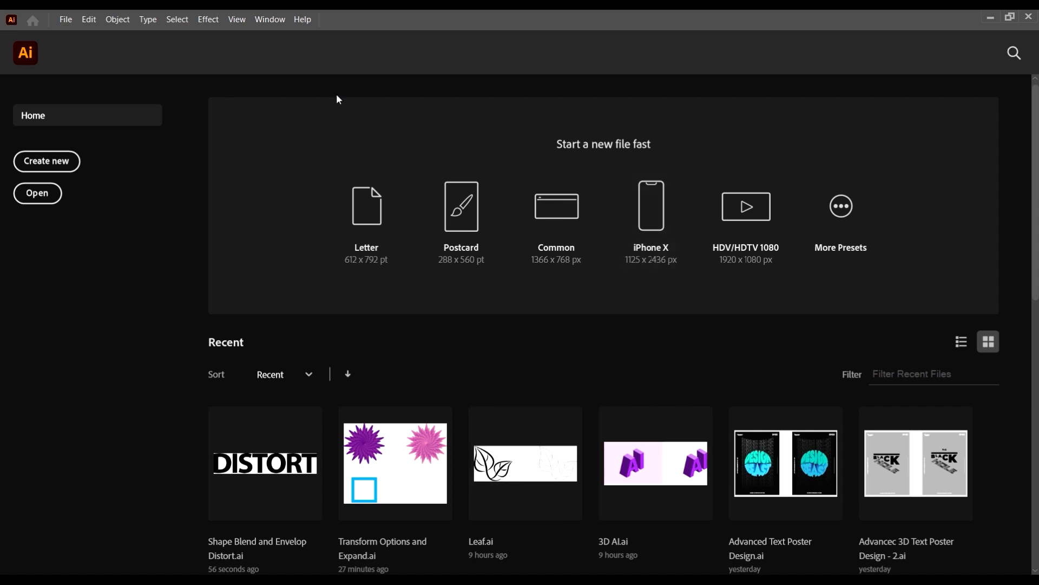
- Open the file Shape Blend and Envelop Distort from the 03 Adobe Illustrator Overview folder
{"action": "left_click", "coordinate": [50, 198]}
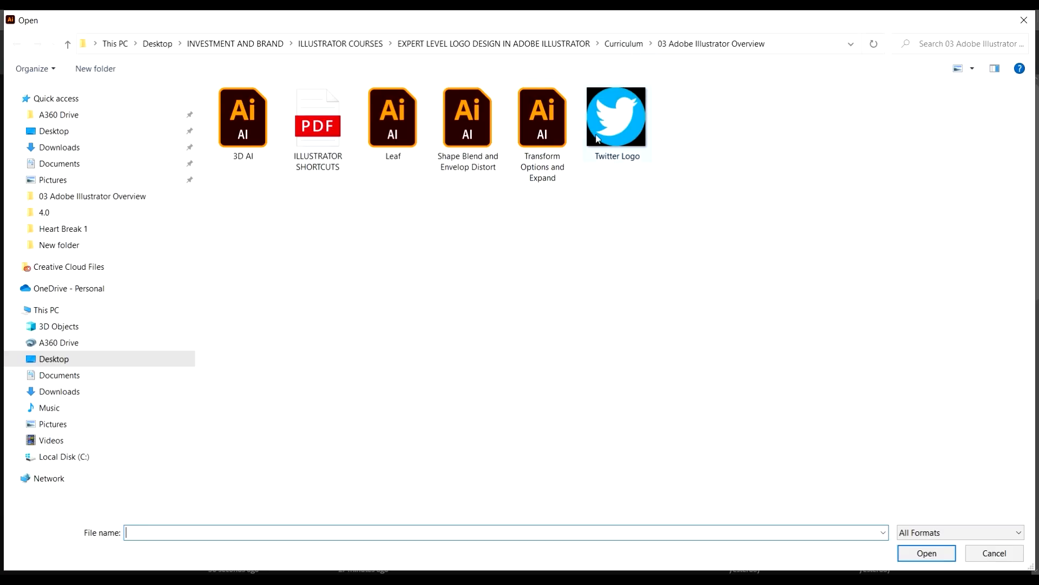
{"action": "left_click", "coordinate": [470, 135]}
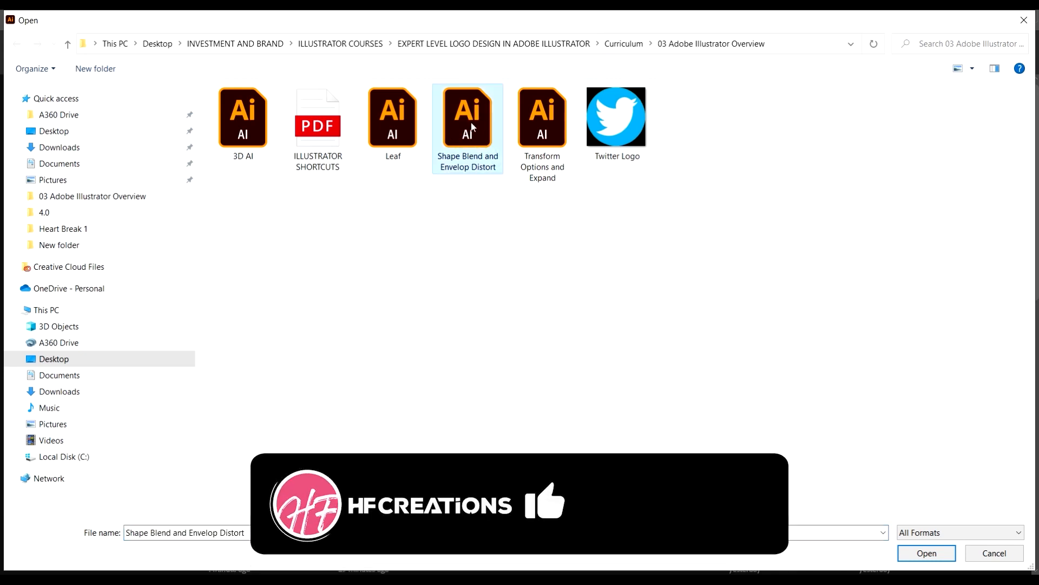
{"action": "left_click", "coordinate": [461, 128]}
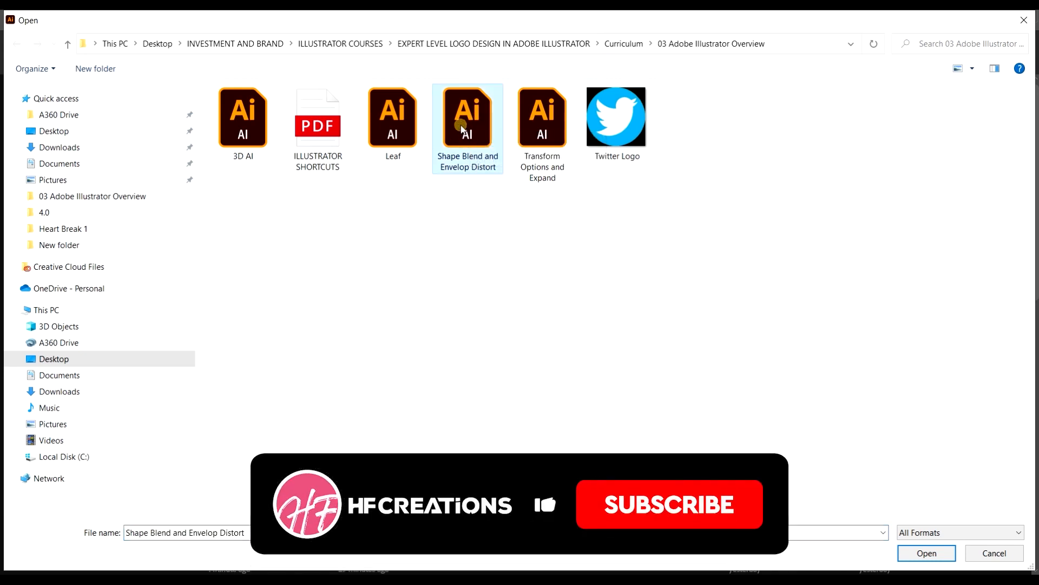
{"action": "left_click", "coordinate": [926, 552]}
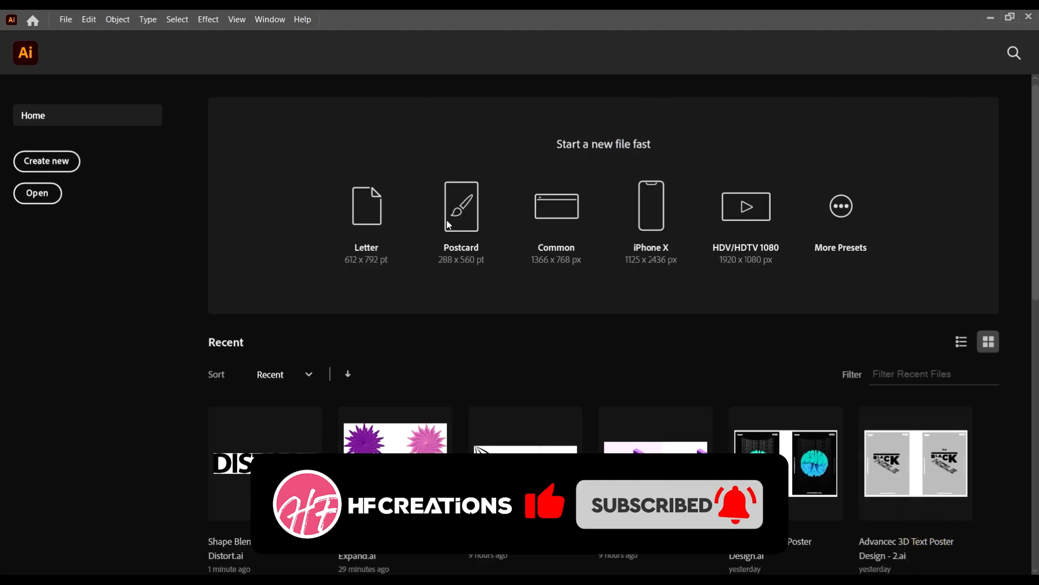
- Move the DISTORT text group horizontally off the artboard, placing it beyond the right edge to free the canvas
{"action": "scroll", "coordinate": [519, 287], "scroll_direction": "down", "scroll_amount": 2}
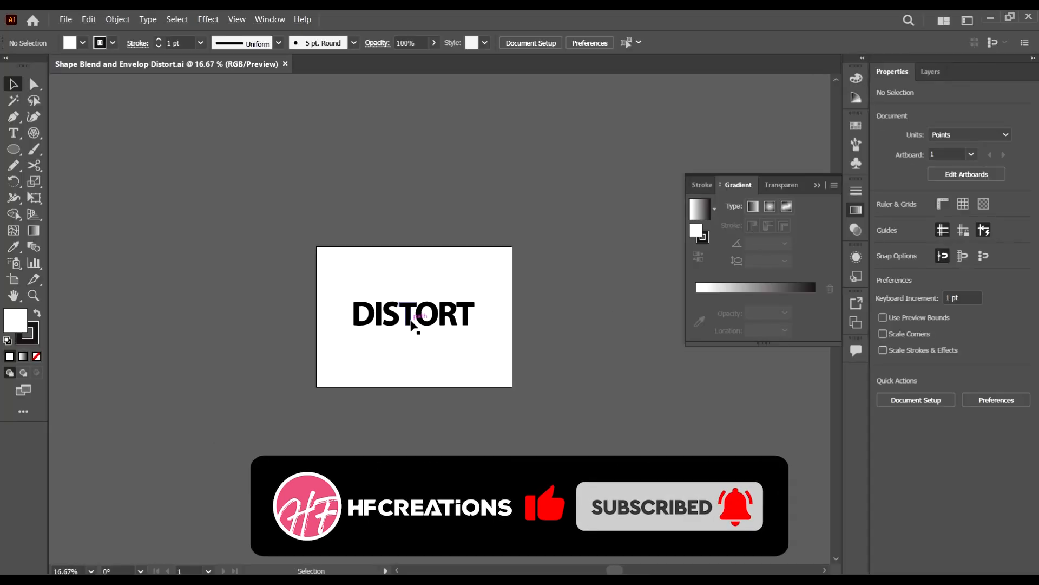
{"action": "scroll", "coordinate": [413, 325], "scroll_direction": "up", "scroll_amount": 2}
{"action": "left_click", "coordinate": [414, 326]}
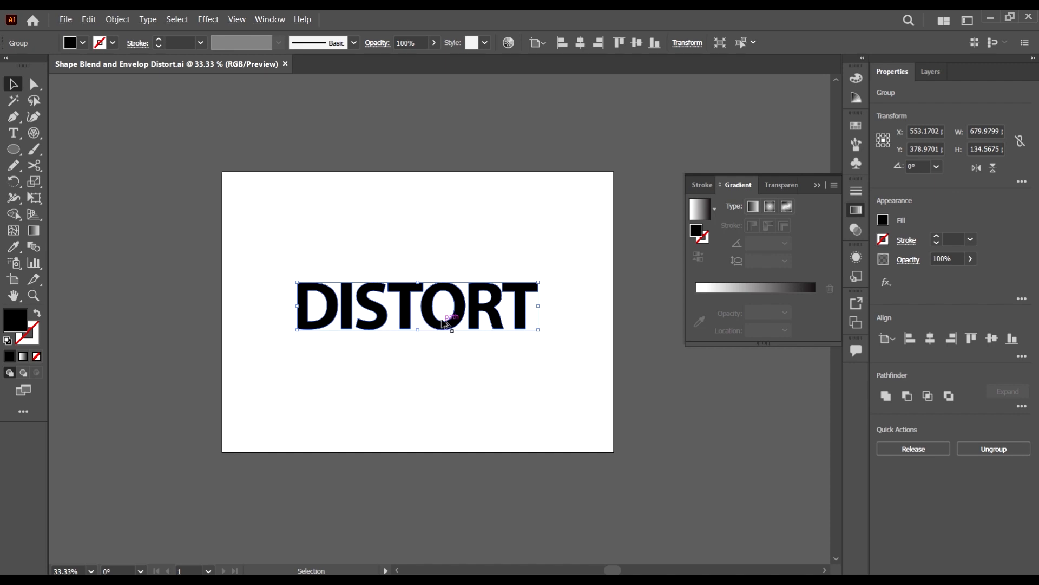
{"action": "scroll", "coordinate": [444, 323], "scroll_direction": "down", "scroll_amount": 3}
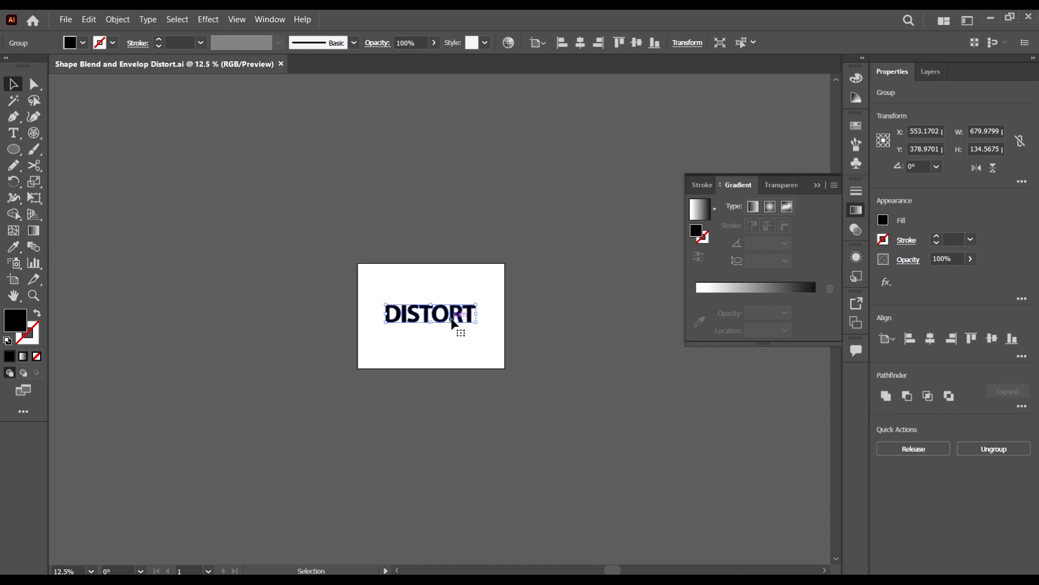
{"action": "left_click_drag", "start_coordinate": [452, 319], "coordinate": [608, 321]}
- Draw a circle about 106 pt in diameter in the artboard's left part and fill it with bright blue
{"action": "scroll", "coordinate": [457, 354], "scroll_direction": "up", "scroll_amount": 2}
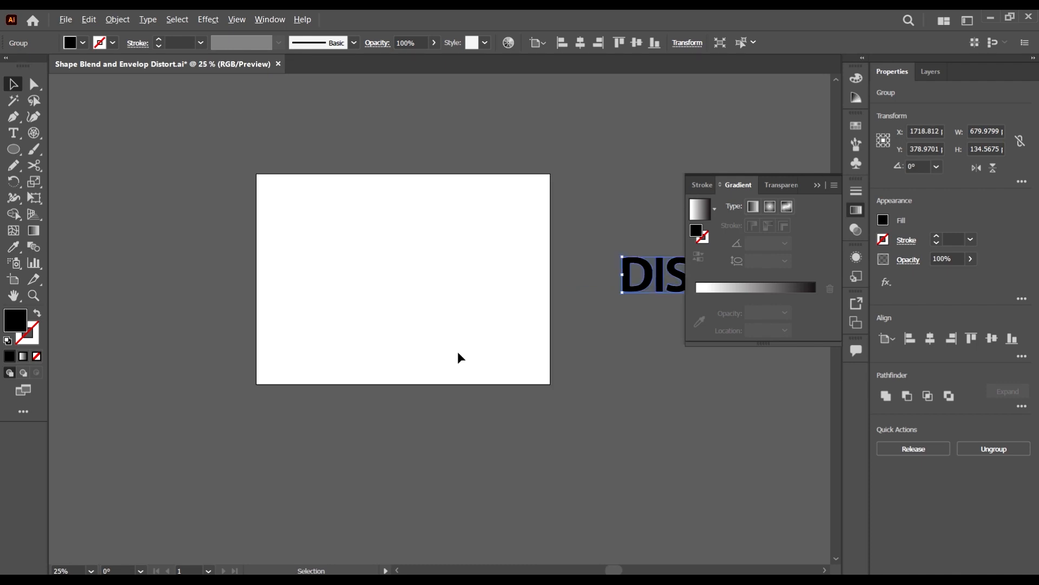
{"action": "left_click_drag", "start_coordinate": [540, 357], "coordinate": [568, 396]}
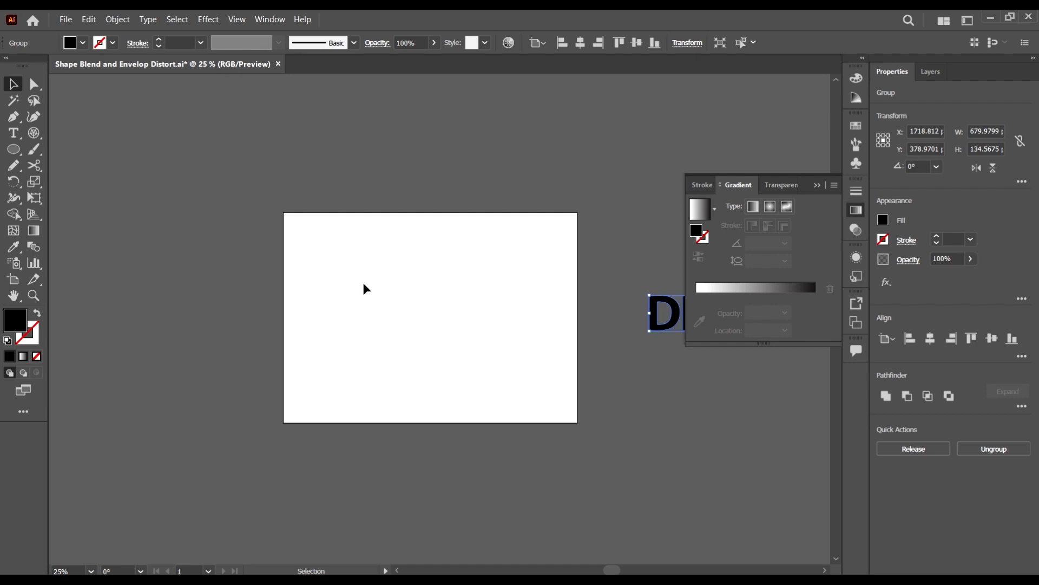
{"action": "key", "text": "ctrl+plus"}
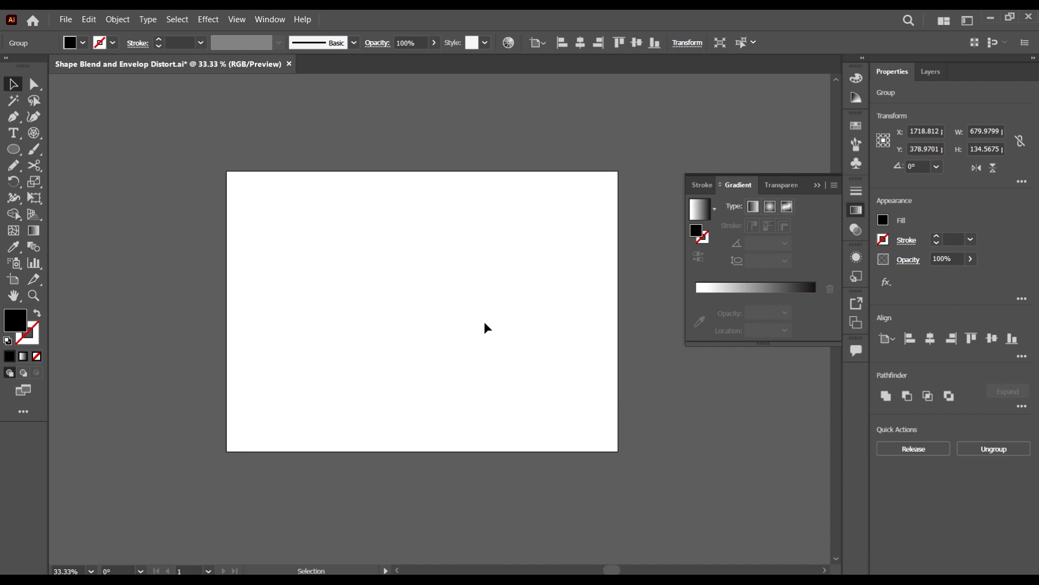
{"action": "left_click", "coordinate": [13, 149]}
{"action": "left_click_drag", "start_coordinate": [274, 253], "coordinate": [313, 289]}
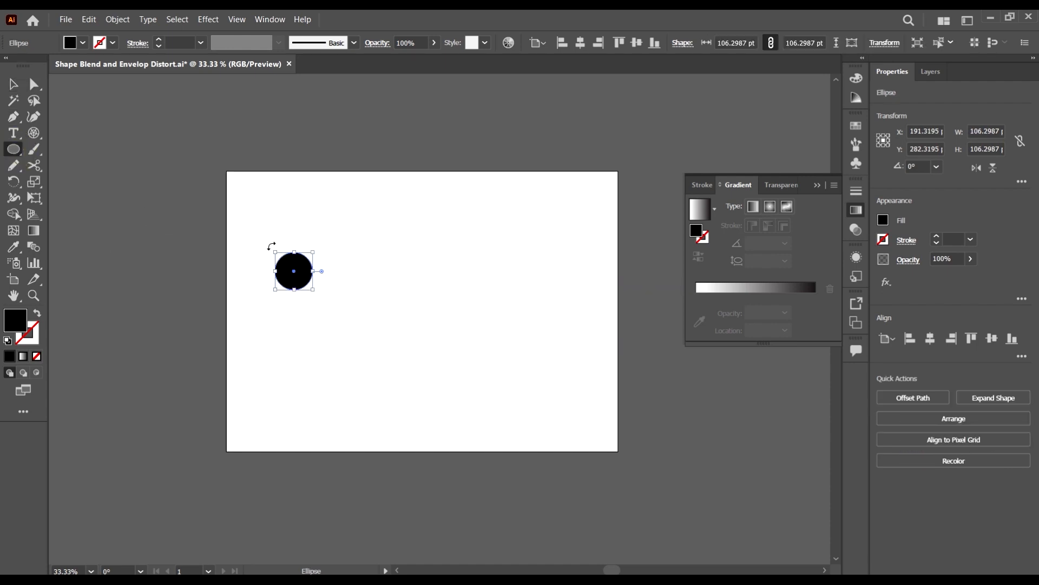
{"action": "left_click", "coordinate": [81, 42]}
{"action": "left_click", "coordinate": [72, 70]}
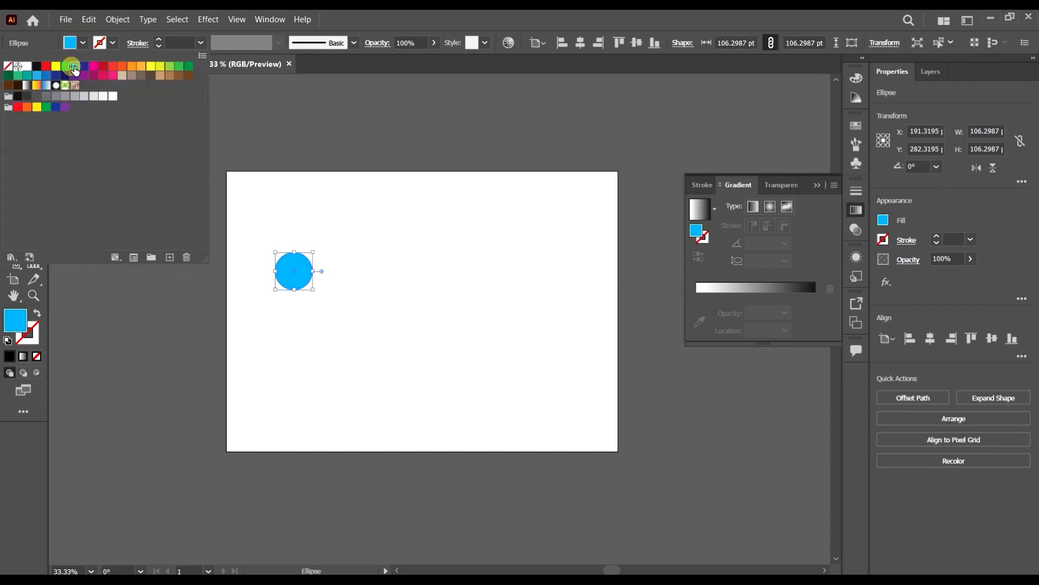
- Draw a many-pointed star about 195 pt wide to the lower right of the circle and fill it with red
{"action": "key", "text": "ctrl+equal"}
{"action": "key", "text": "ctrl+equal"}
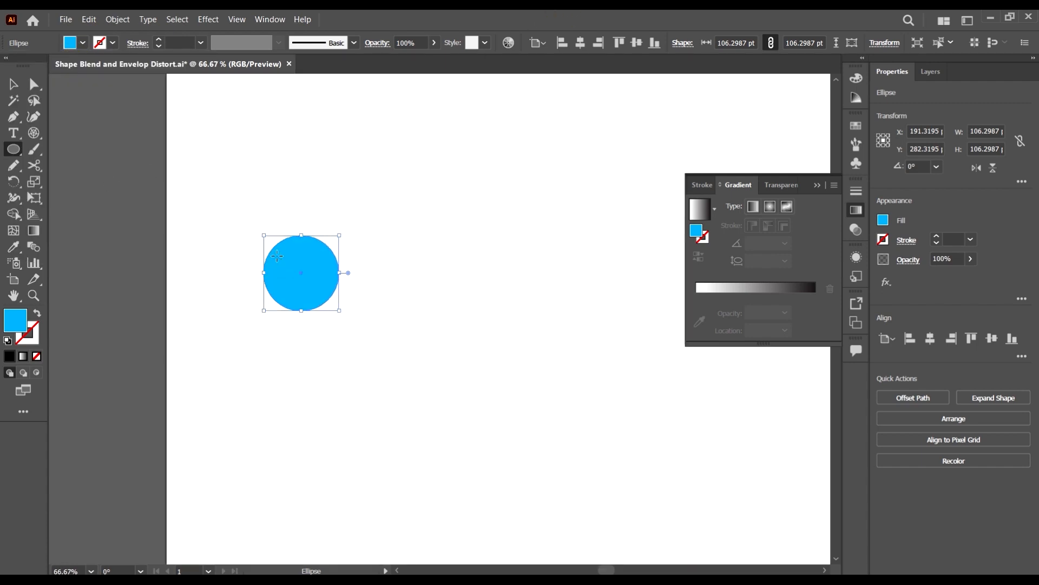
{"action": "left_click", "coordinate": [13, 150]}
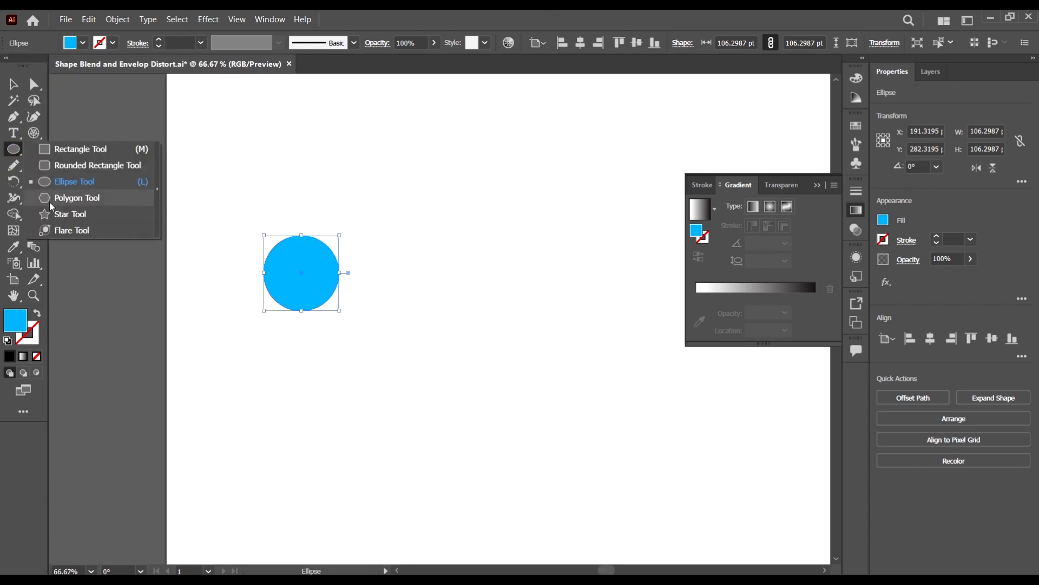
{"action": "left_click", "coordinate": [57, 215]}
{"action": "key", "text": "ctrl+minus"}
{"action": "key", "text": "ctrl+minus"}
{"action": "left_click_drag", "start_coordinate": [384, 284], "coordinate": [406, 304]}
{"action": "key", "text": "v"}
{"action": "left_click", "coordinate": [84, 44]}
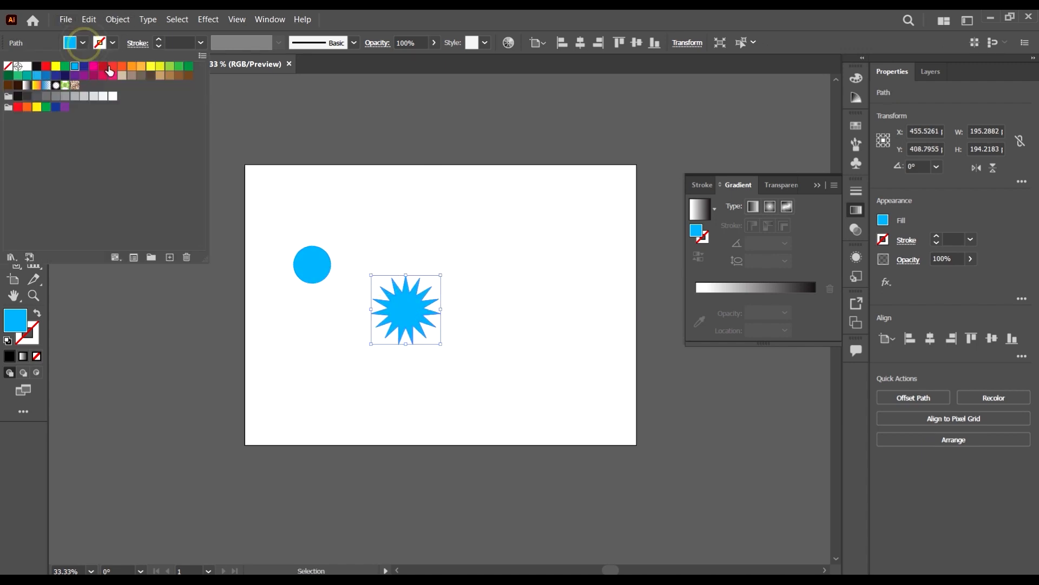
{"action": "left_click", "coordinate": [111, 67]}
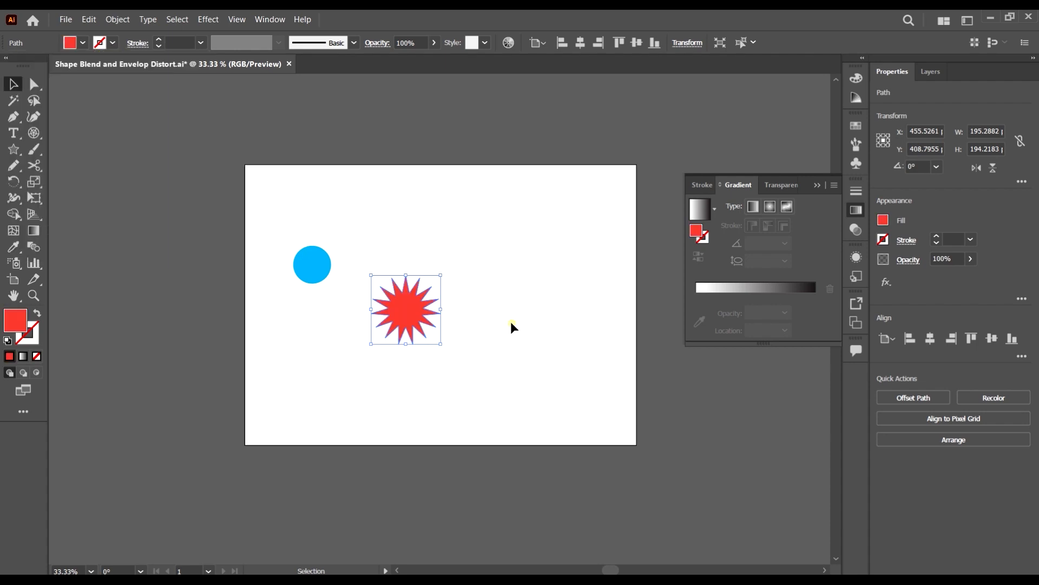
- Try a polygon with 4 sides and a 59.8232 pt radius in the artboard's upper right area
{"action": "left_click", "coordinate": [14, 147]}
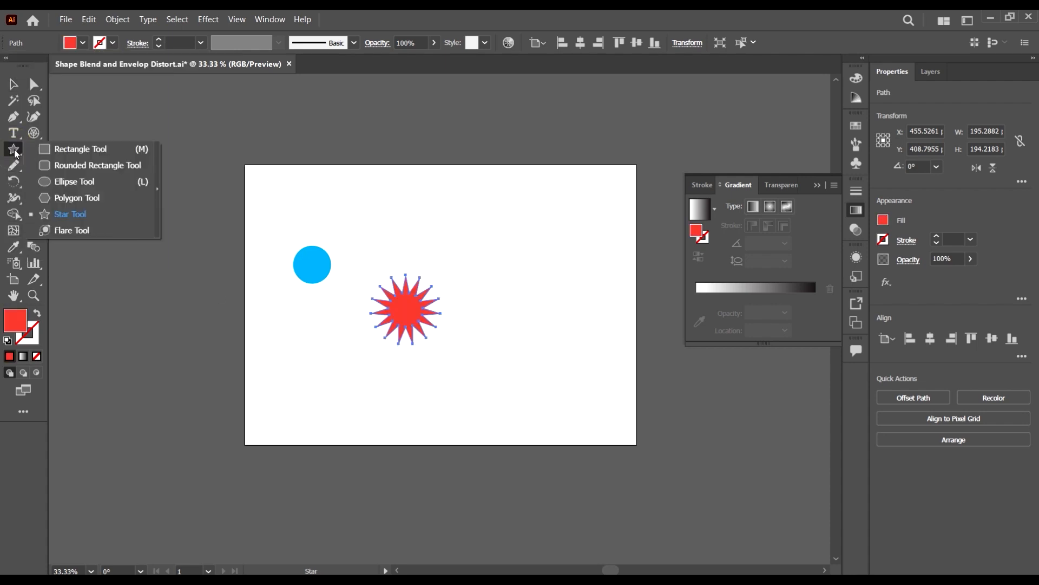
{"action": "left_click", "coordinate": [69, 197]}
{"action": "left_click_drag", "start_coordinate": [515, 212], "coordinate": [536, 221]}
{"action": "key", "text": "ctrl+z"}
{"action": "left_click", "coordinate": [516, 216]}
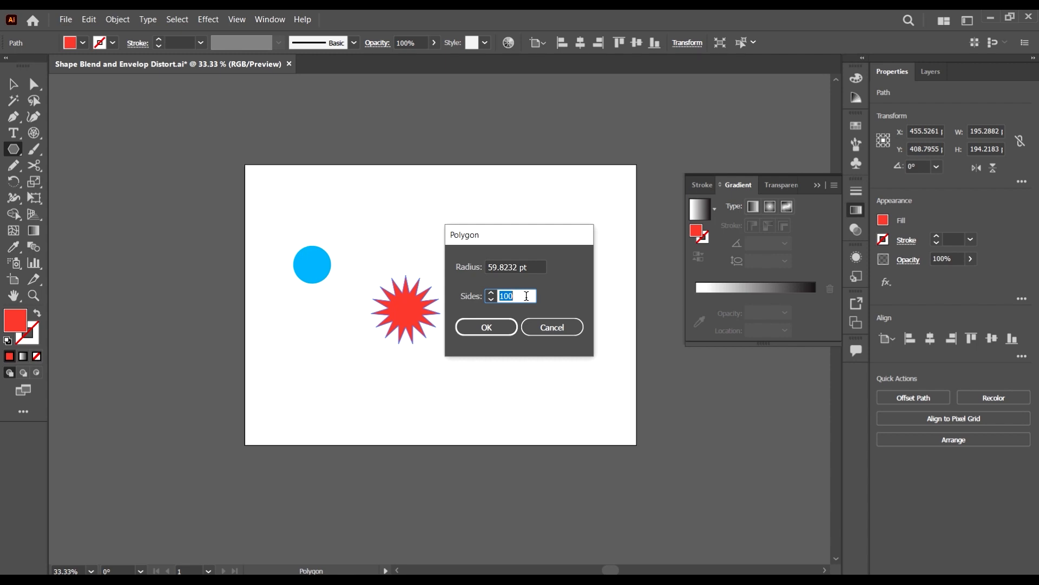
{"action": "left_click", "coordinate": [485, 325]}
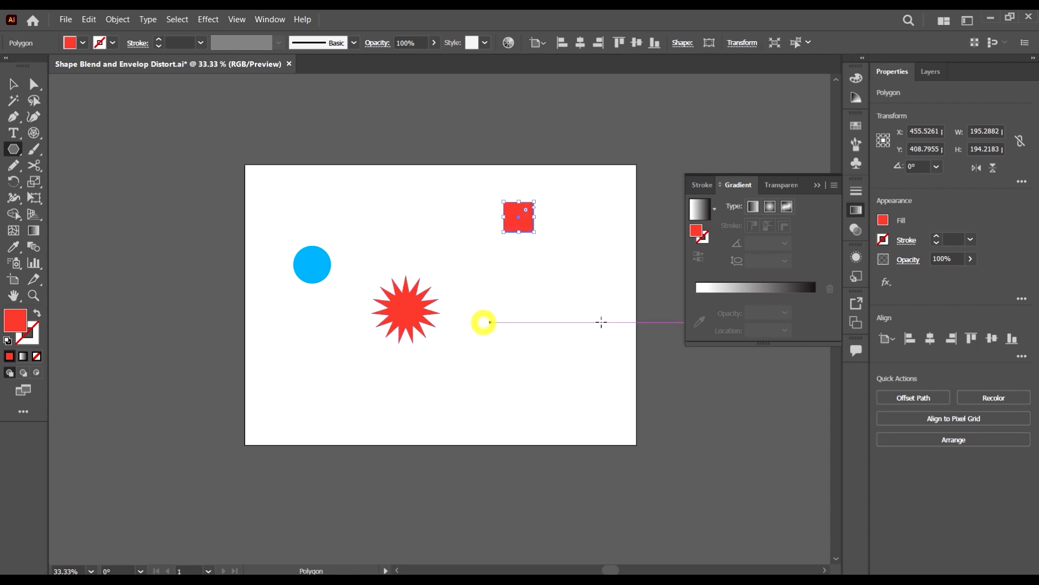
- Replace the red square with a hexagon of 59.8232 pt radius, placed above and to the right of the star
{"action": "left_click", "coordinate": [543, 285]}
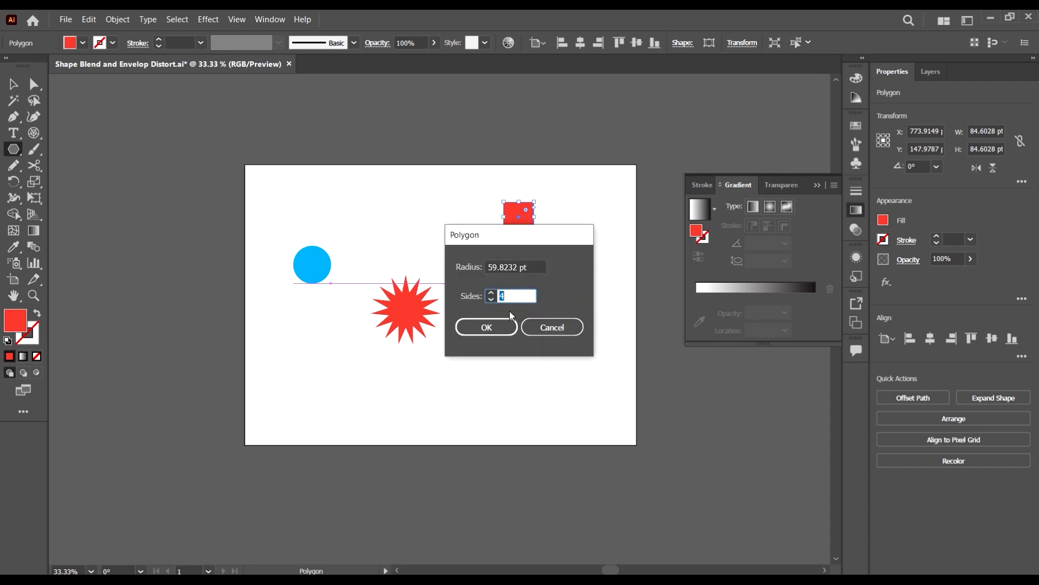
{"action": "left_click", "coordinate": [488, 328]}
{"action": "key", "text": "v"}
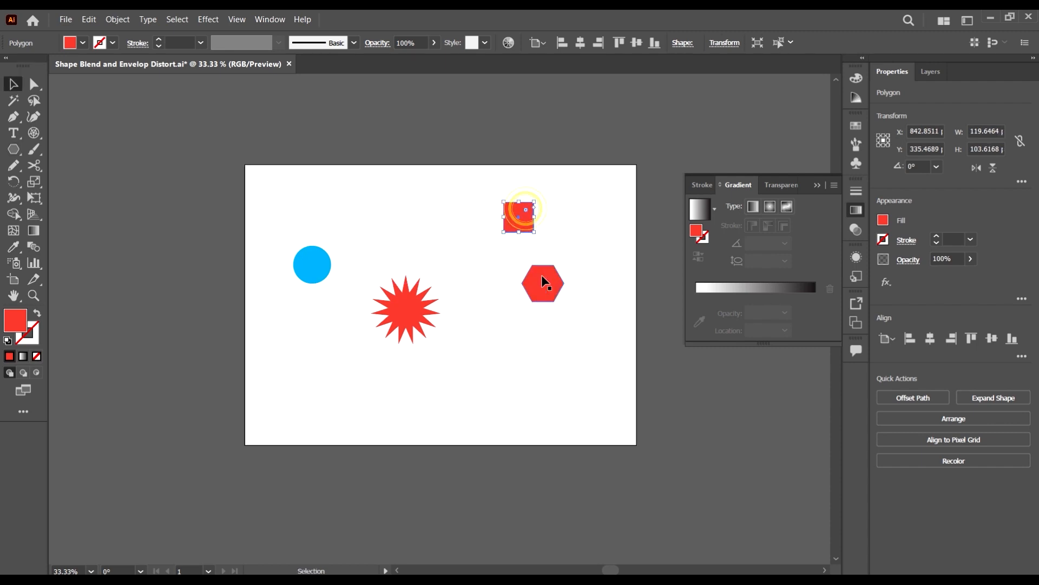
{"action": "key", "text": "Delete"}
{"action": "left_click_drag", "start_coordinate": [534, 286], "coordinate": [482, 243]}
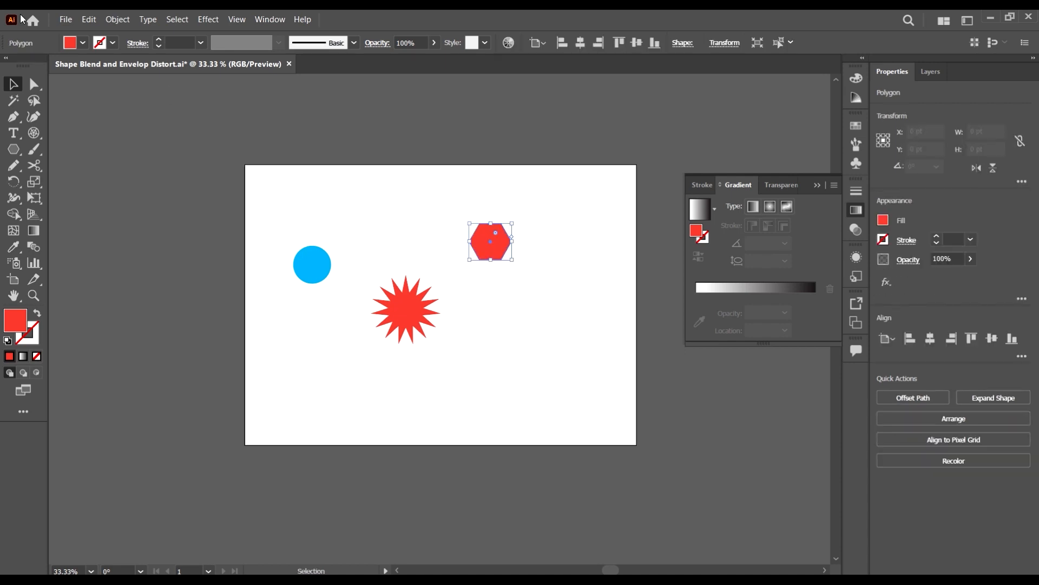
- Fill the hexagon with the crimson-pink swatch and deselect it
{"action": "left_click", "coordinate": [83, 43]}
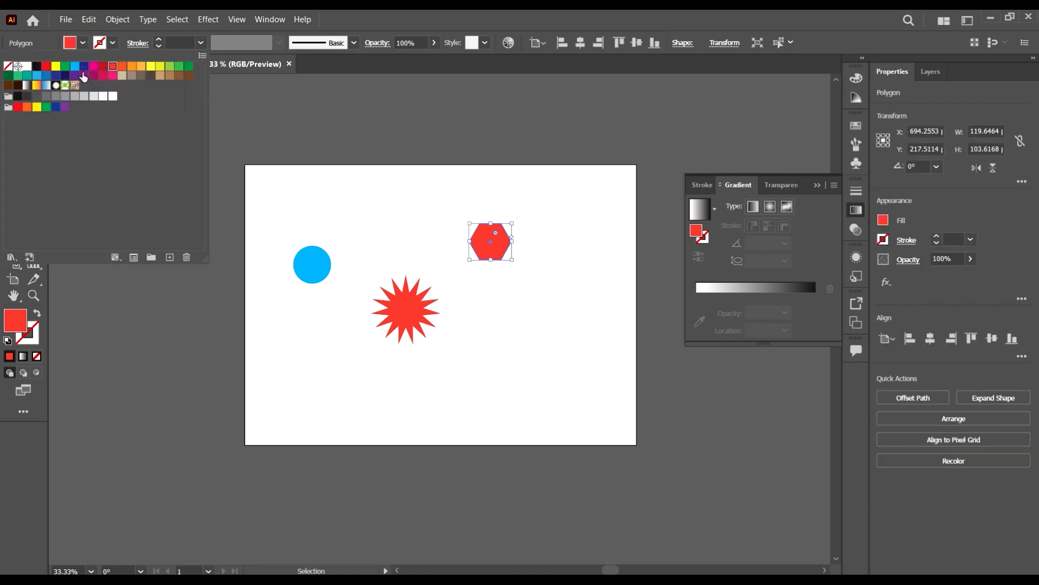
{"action": "left_click", "coordinate": [103, 75]}
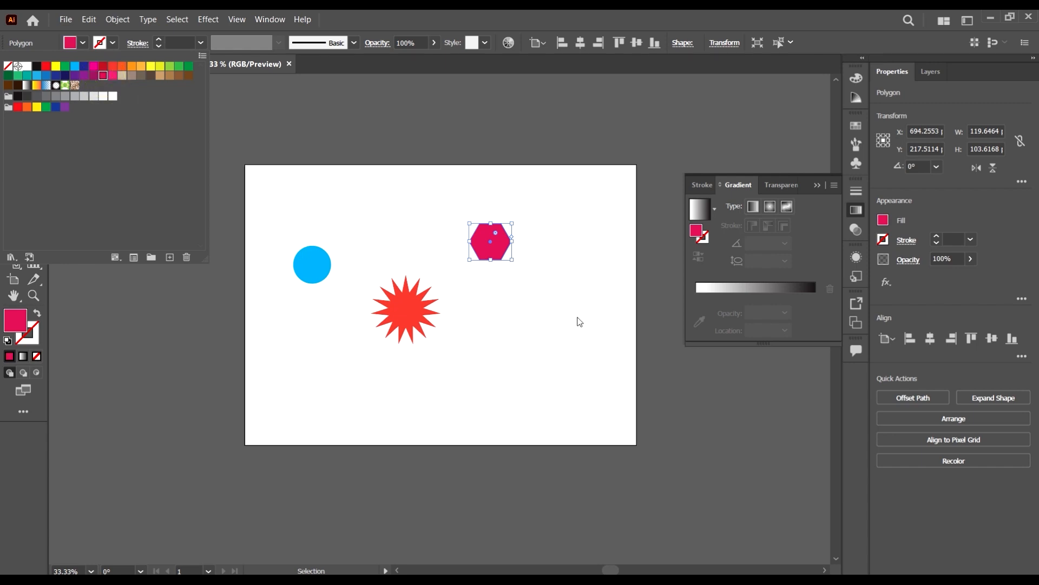
{"action": "left_click", "coordinate": [552, 317]}
{"action": "left_click", "coordinate": [558, 359]}
- Scale the circle, star and hexagon down slightly together and shift them toward the artboard's left edge
{"action": "key", "text": "ctrl+a"}
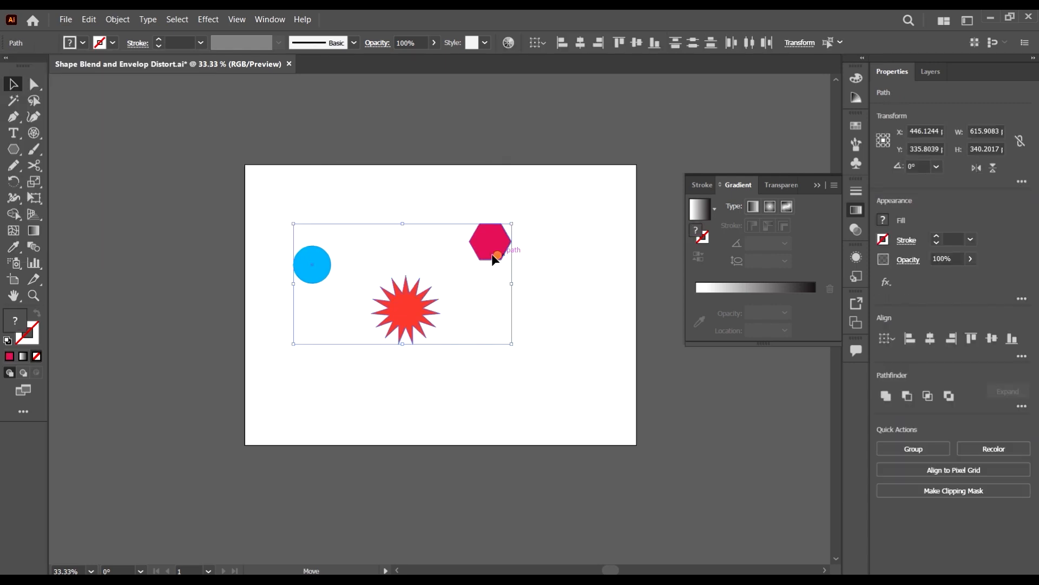
{"action": "mouse_move", "coordinate": [492, 253]}
{"action": "left_mouse_down"}
{"action": "mouse_move", "coordinate": [454, 245]}
{"action": "mouse_move", "coordinate": [505, 261]}
{"action": "left_mouse_up"}
{"action": "left_click", "coordinate": [504, 258]}
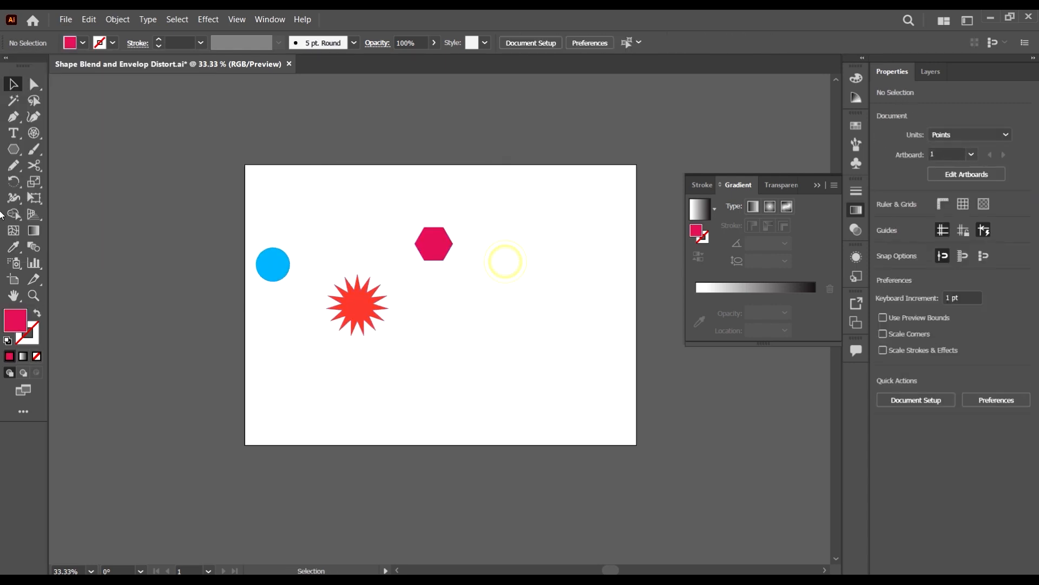
- Draw a square about 110 pt wide in the artboard's lower right area, rotate it to 315° as a diamond and fill it light green
{"action": "left_click", "coordinate": [14, 153]}
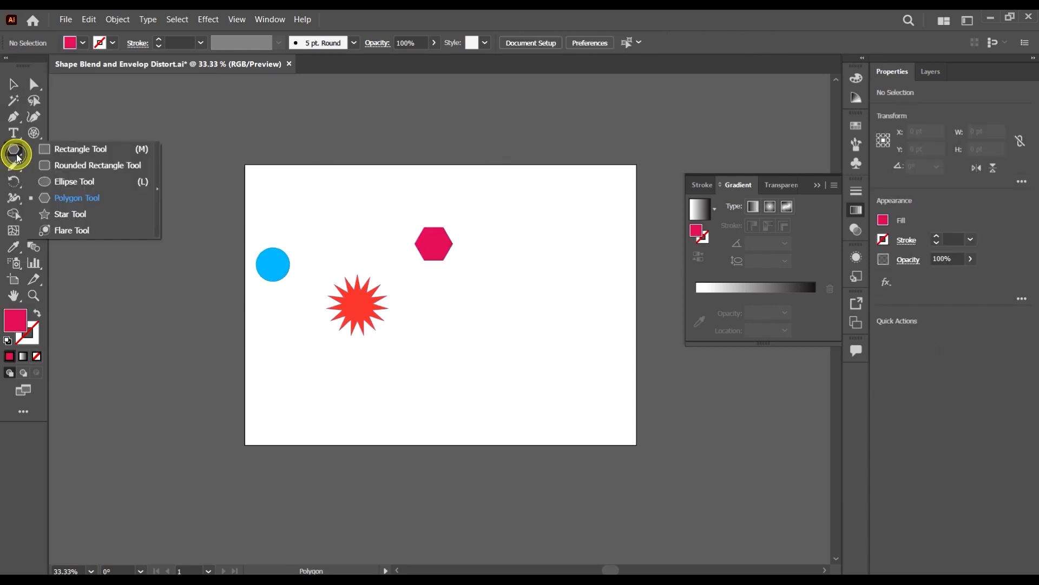
{"action": "left_click", "coordinate": [78, 149]}
{"action": "mouse_move", "coordinate": [526, 304]}
{"action": "left_mouse_down"}
{"action": "mouse_move", "coordinate": [554, 332]}
{"action": "mouse_move", "coordinate": [535, 342]}
{"action": "mouse_move", "coordinate": [514, 308]}
{"action": "mouse_move", "coordinate": [515, 362]}
{"action": "left_mouse_up"}
{"action": "key", "text": "v"}
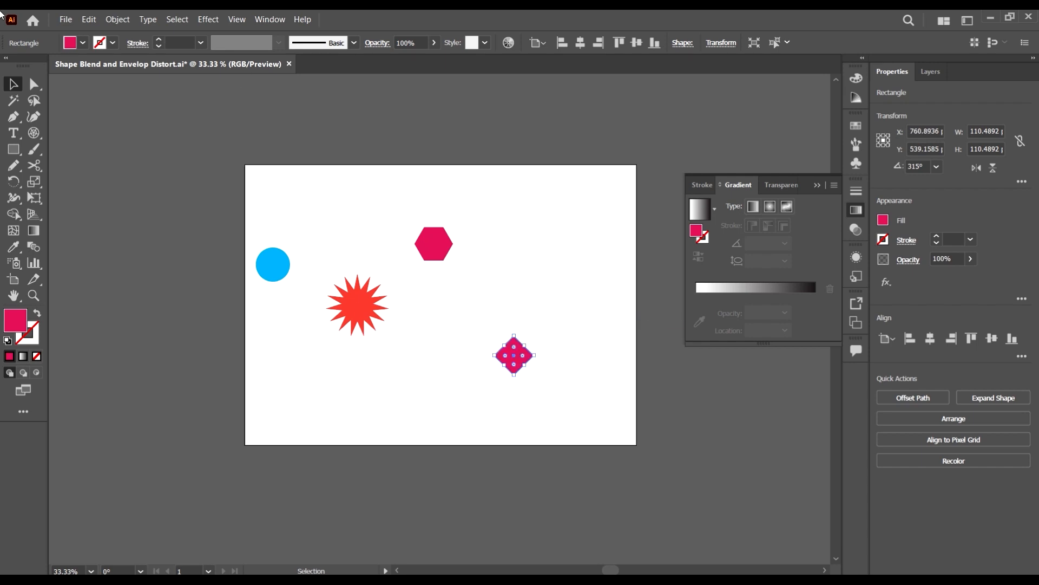
{"action": "left_click", "coordinate": [81, 43]}
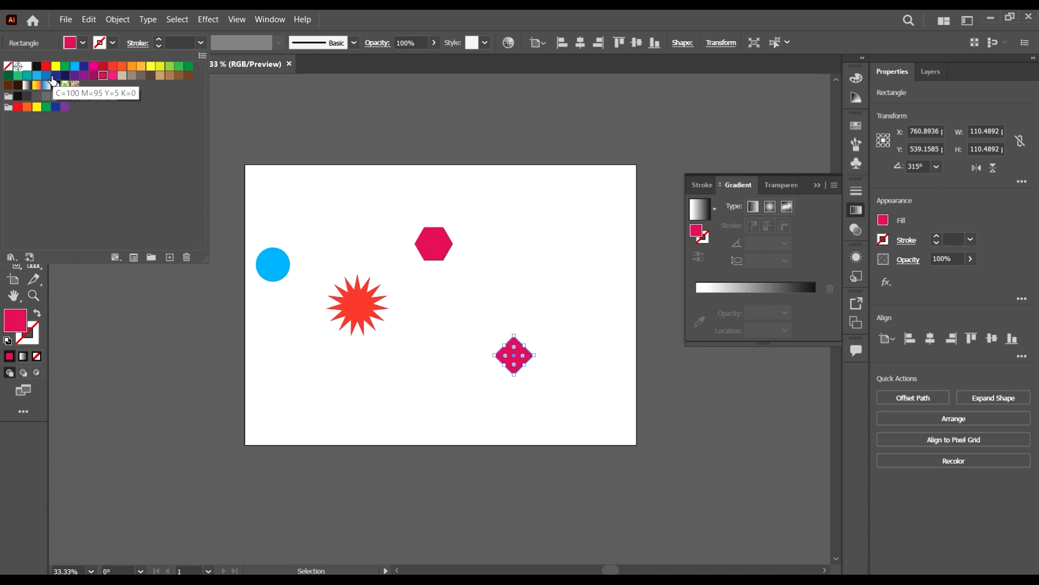
{"action": "left_click", "coordinate": [169, 71]}
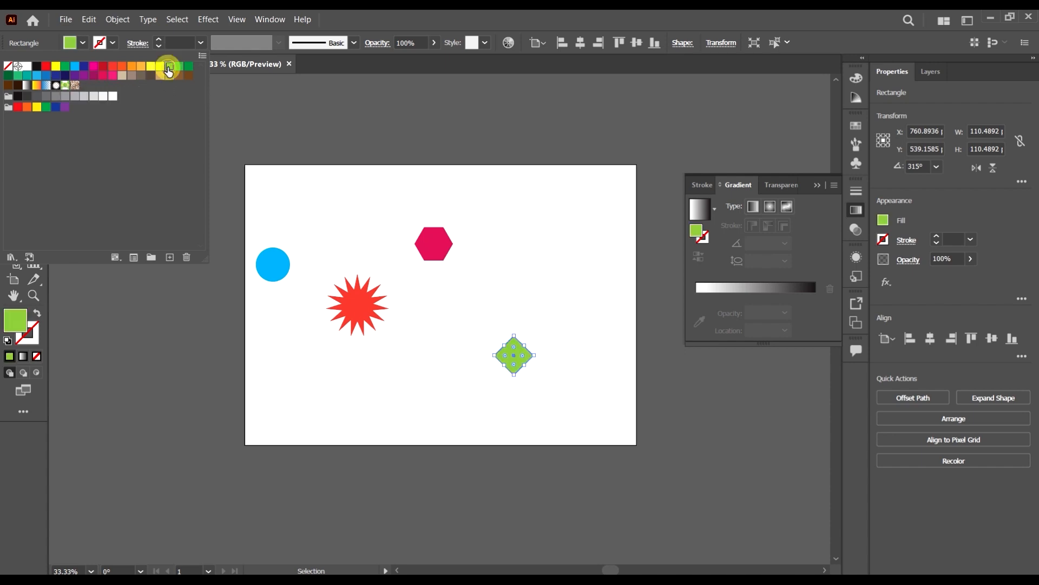
{"action": "left_click", "coordinate": [508, 269]}
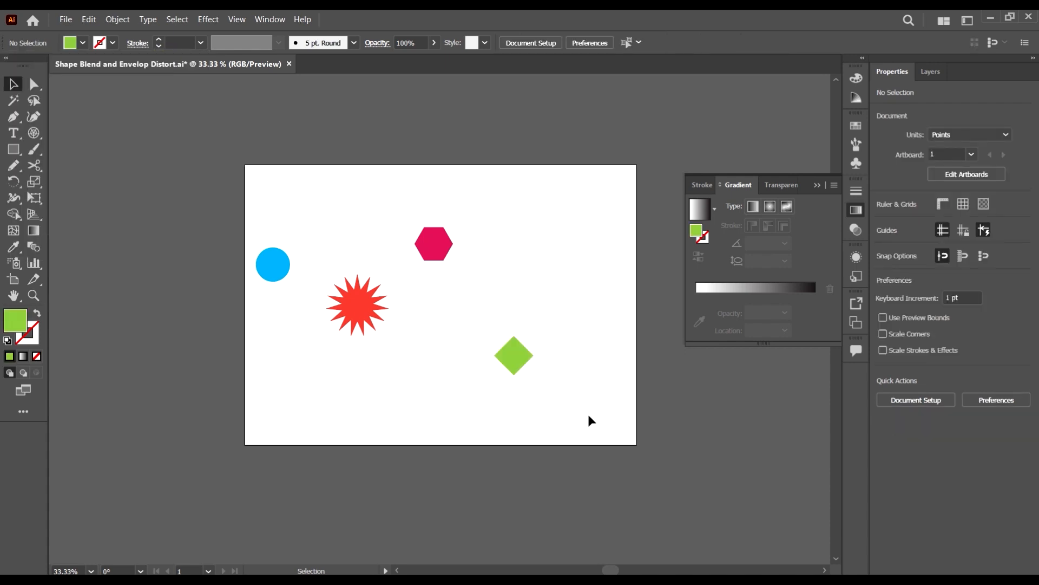
- Move the circle, star, hexagon and diamond together to the middle of the artboard
{"action": "left_click_drag", "start_coordinate": [589, 420], "coordinate": [256, 228]}
{"action": "left_click_drag", "start_coordinate": [443, 242], "coordinate": [487, 249]}
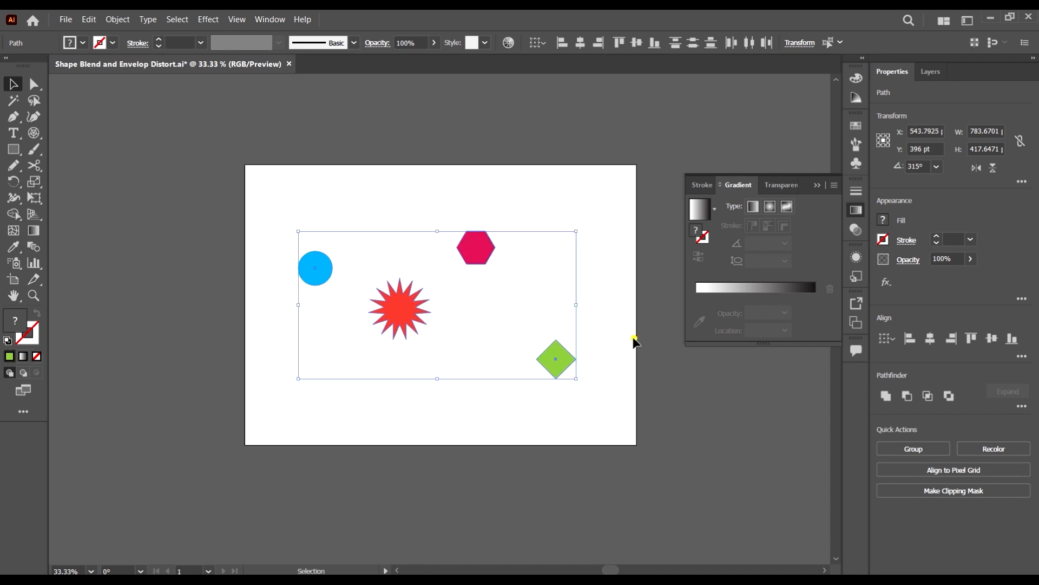
{"action": "left_click", "coordinate": [635, 338]}
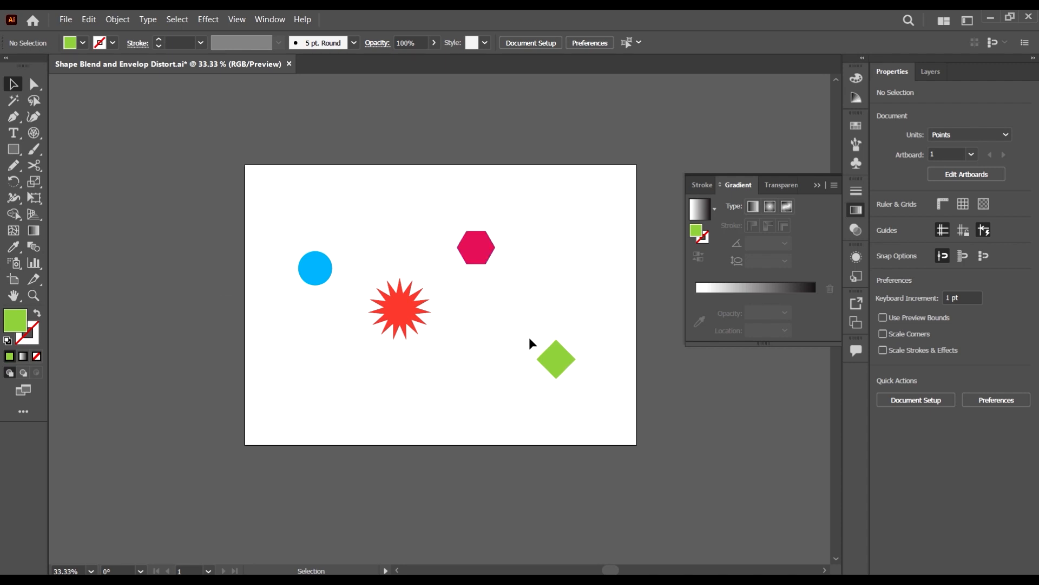
- Blend the blue circle into the red star with the Blend tool
{"action": "left_click", "coordinate": [33, 250]}
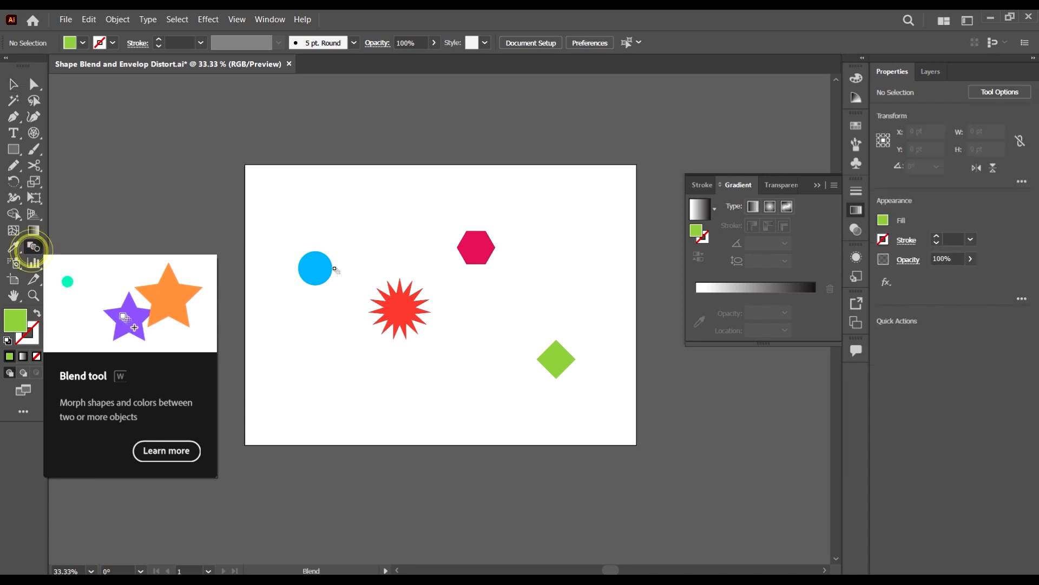
{"action": "left_click", "coordinate": [320, 266]}
{"action": "left_click", "coordinate": [402, 310]}
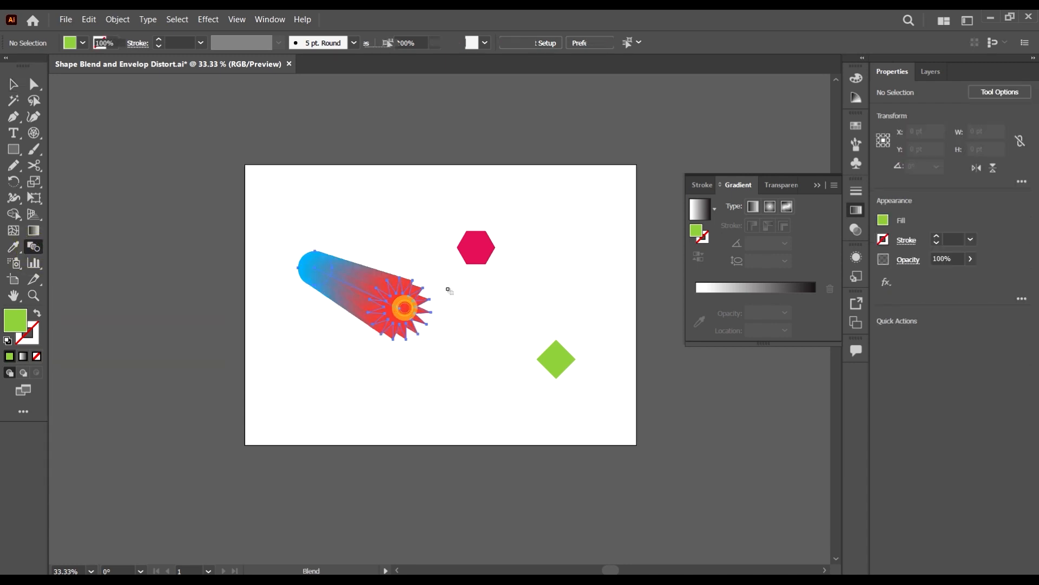
- Extend the circle-to-star blend through the hexagon to the green diamond with the Blend tool, and deselect it
{"action": "left_click", "coordinate": [477, 241]}
{"action": "left_click", "coordinate": [546, 353]}
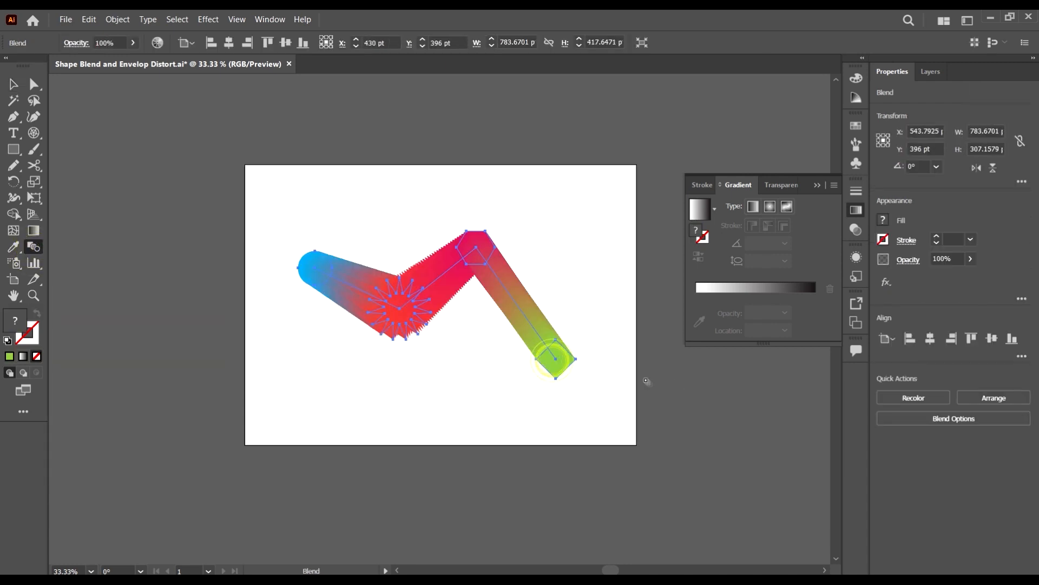
{"action": "left_click", "coordinate": [8, 82]}
{"action": "left_click", "coordinate": [324, 220]}
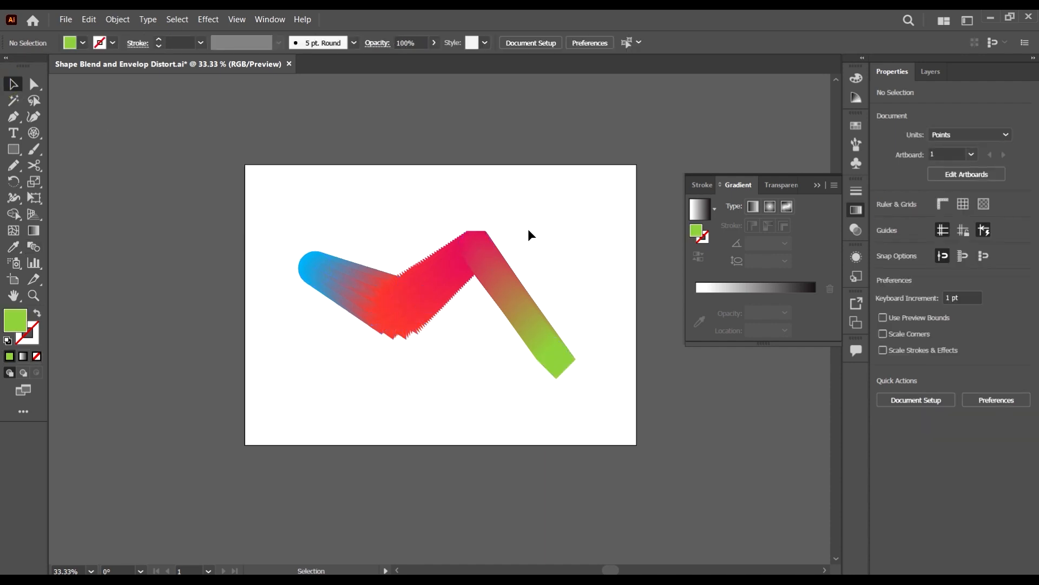
- Undo the blends back to the four separate shapes
{"action": "key", "text": "ctrl+z"}
{"action": "key", "text": "ctrl+z"}
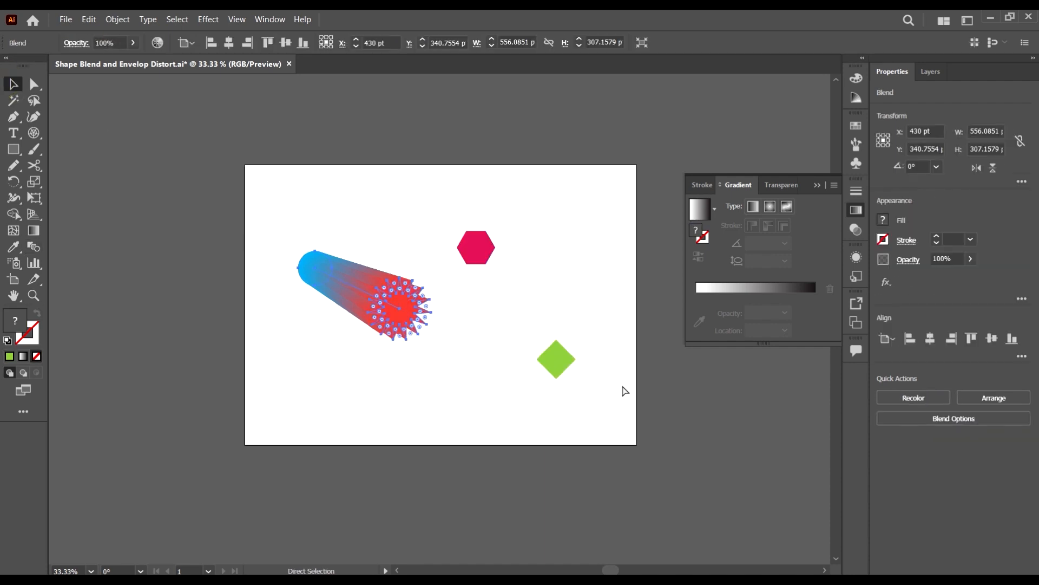
{"action": "key", "text": "ctrl+z"}
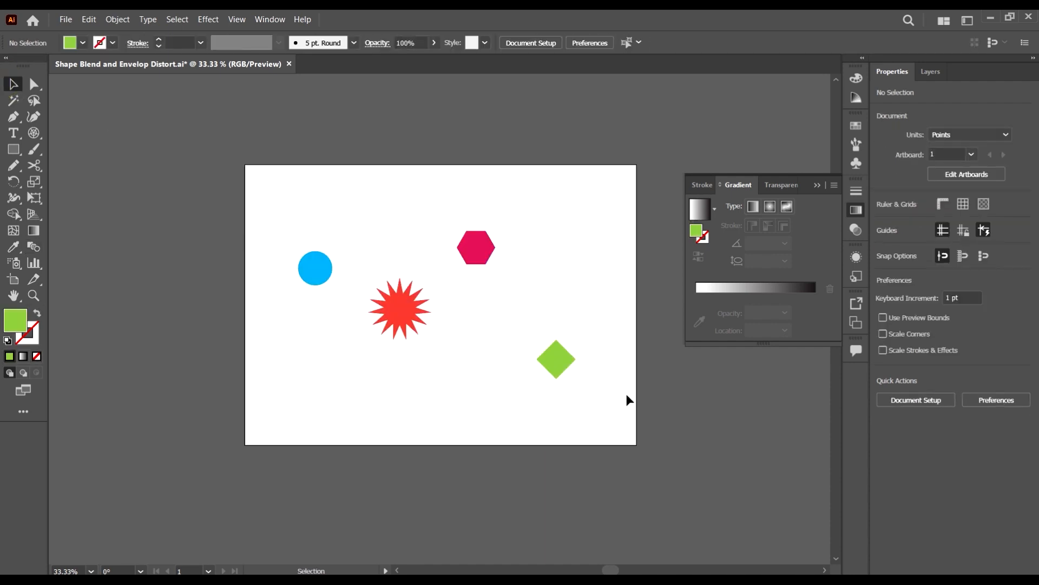
- Select the blue circle and the red star and make a blend of them with the Make Blend command
{"action": "left_click", "coordinate": [318, 275]}
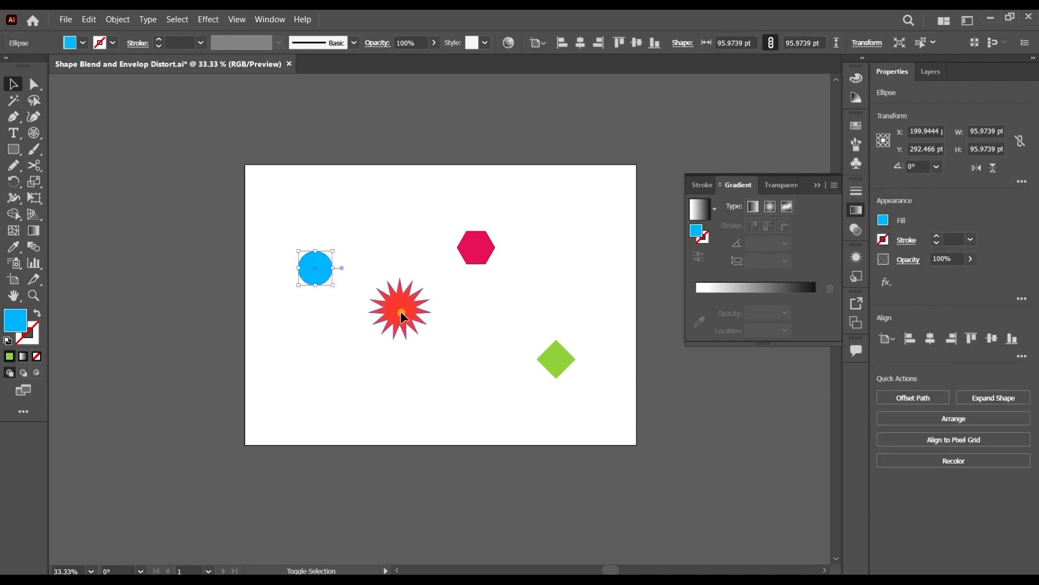
{"action": "left_click", "coordinate": [380, 314], "text": "shift"}
{"action": "left_click", "coordinate": [117, 20]}
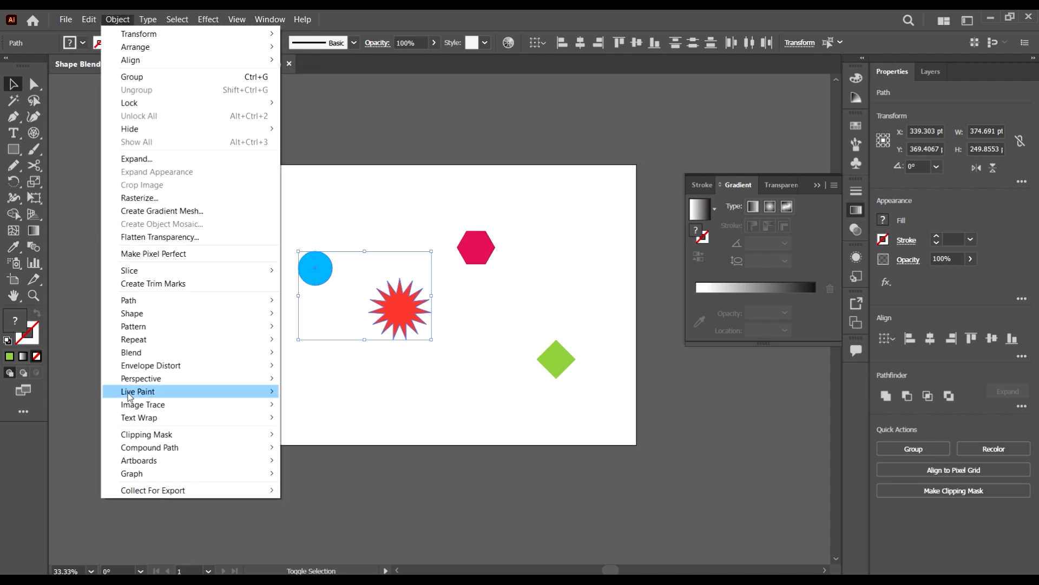
{"action": "left_click", "coordinate": [195, 352]}
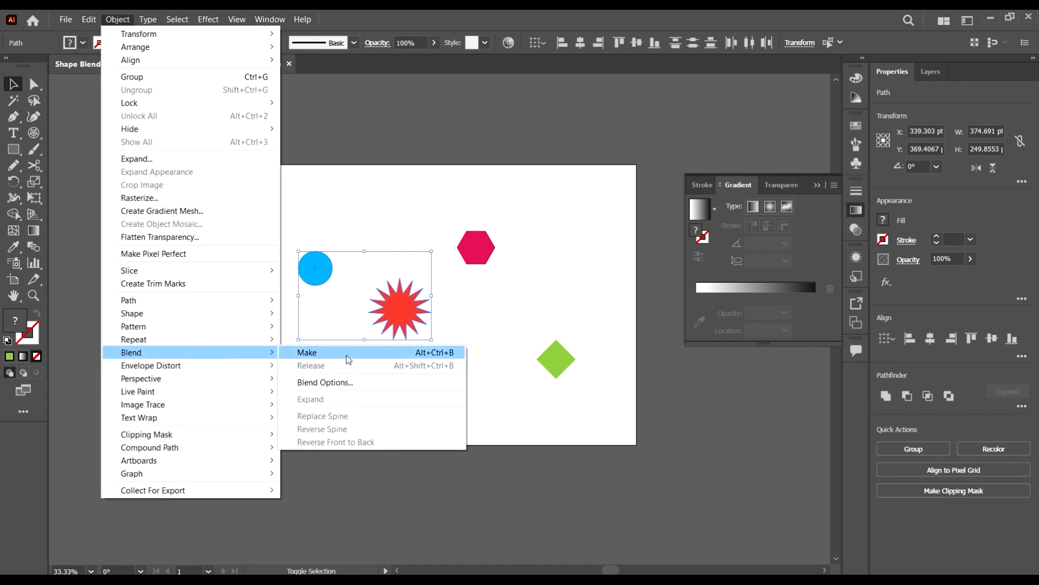
{"action": "left_click", "coordinate": [341, 352]}
{"action": "scroll", "coordinate": [353, 285], "scroll_direction": "up", "scroll_amount": 4}
{"action": "scroll", "coordinate": [353, 286], "scroll_direction": "down", "scroll_amount": 3}
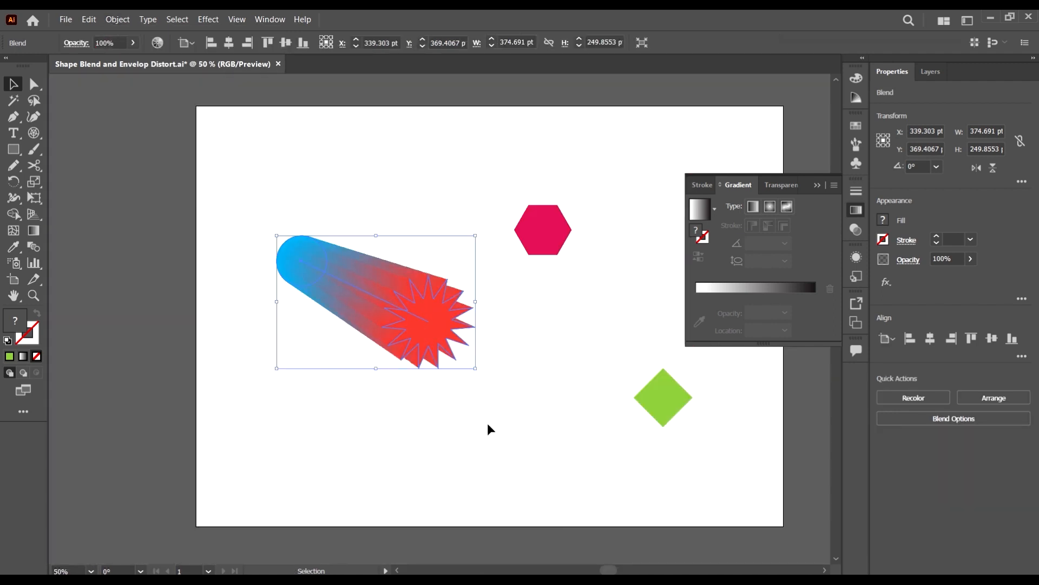
- Undo the blend made between the circle and the star
{"action": "left_click", "coordinate": [487, 424]}
{"action": "key", "text": "ctrl+z"}
{"action": "key", "text": "ctrl+z"}
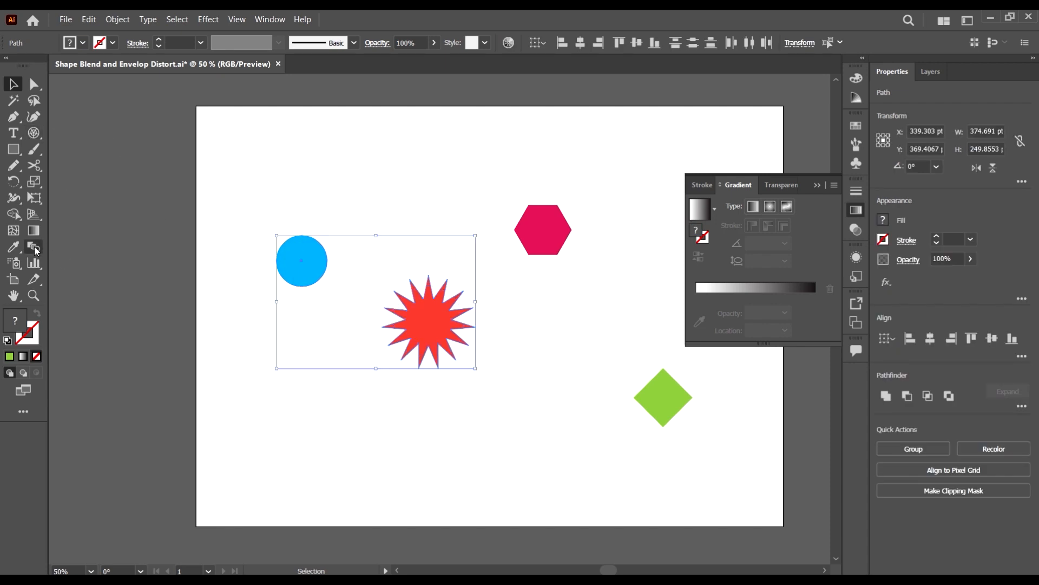
- Blend the circle into the hexagon, the hexagon into the star and the star into the diamond with the Blend tool
{"action": "left_click", "coordinate": [316, 421]}
{"action": "left_click", "coordinate": [34, 247]}
{"action": "left_click", "coordinate": [303, 261]}
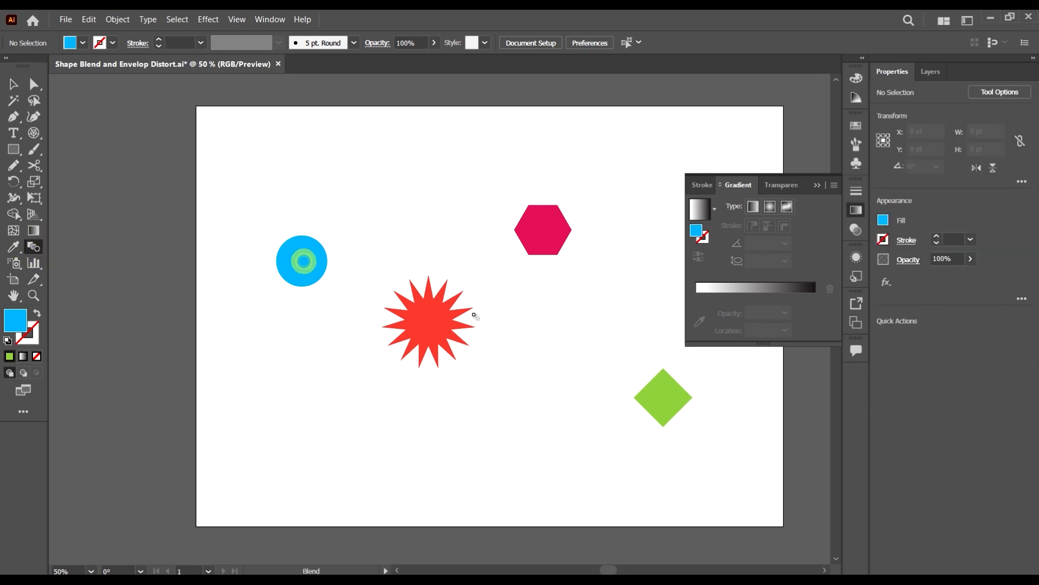
{"action": "left_click", "coordinate": [541, 219]}
{"action": "left_click", "coordinate": [422, 326]}
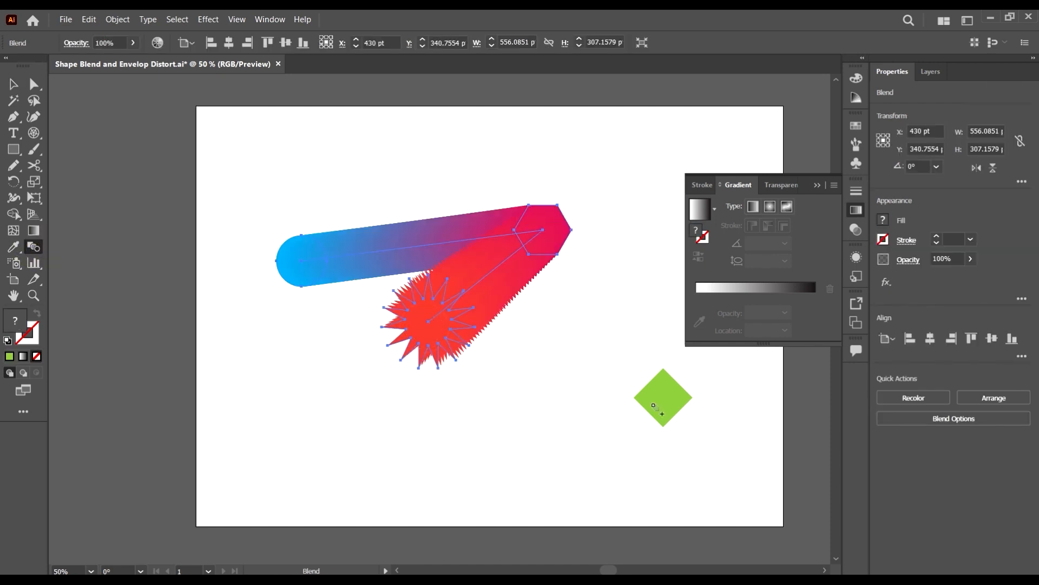
{"action": "left_click", "coordinate": [655, 406]}
{"action": "left_click", "coordinate": [13, 83]}
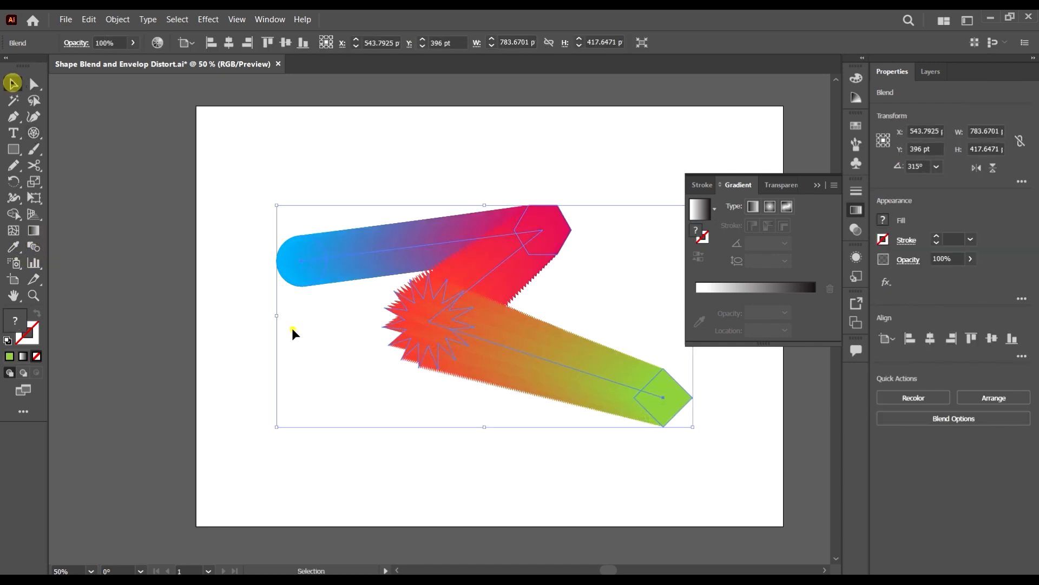
{"action": "left_click", "coordinate": [292, 331]}
- Set the blend's spacing to Specified Steps with 100 steps in the Blend Options
{"action": "scroll", "coordinate": [390, 320], "scroll_direction": "down", "scroll_amount": 2}
{"action": "left_click", "coordinate": [442, 334]}
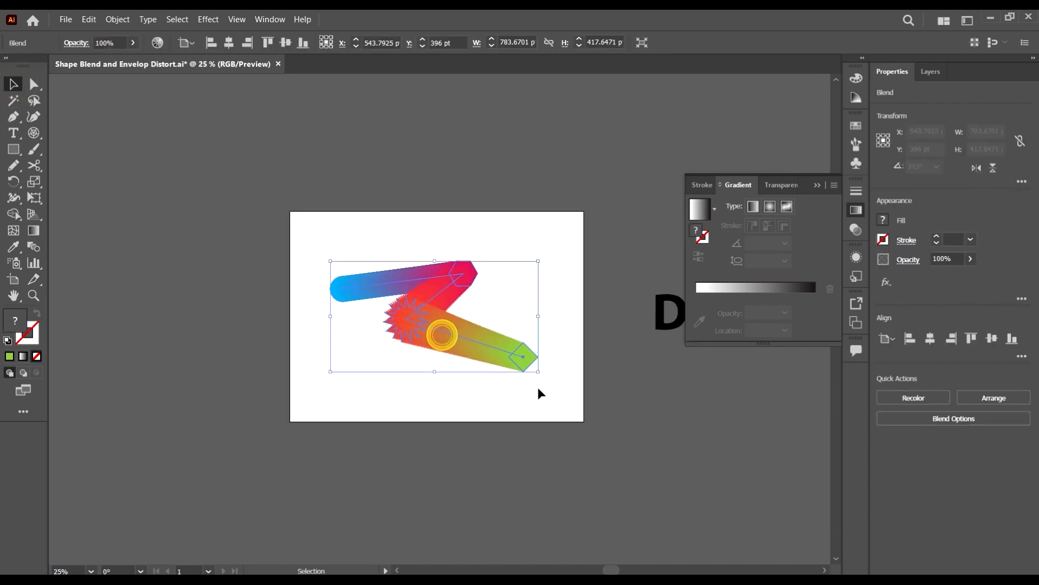
{"action": "scroll", "coordinate": [465, 329], "scroll_direction": "up", "scroll_amount": 1}
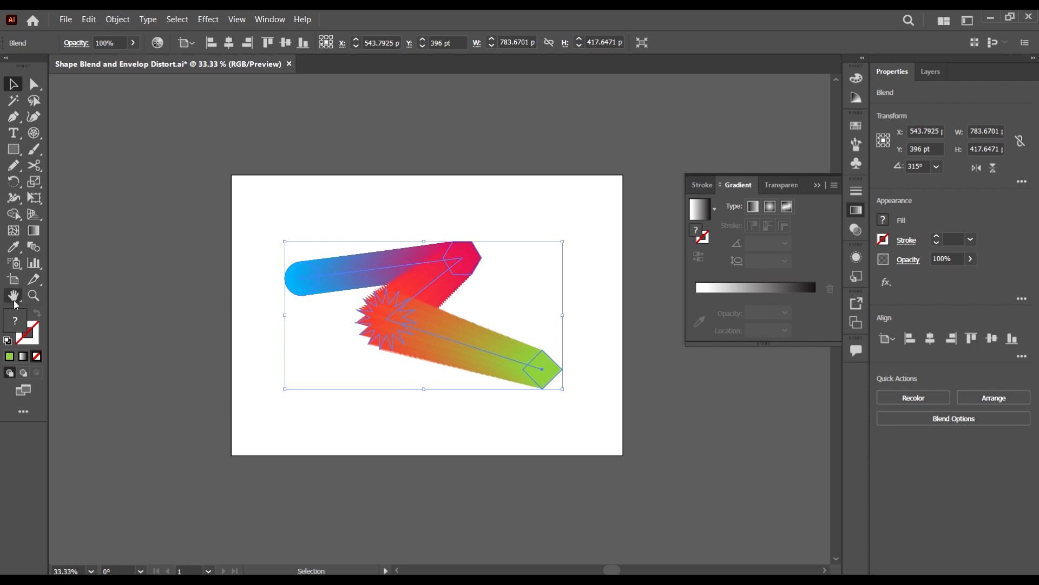
{"action": "left_click", "coordinate": [34, 248]}
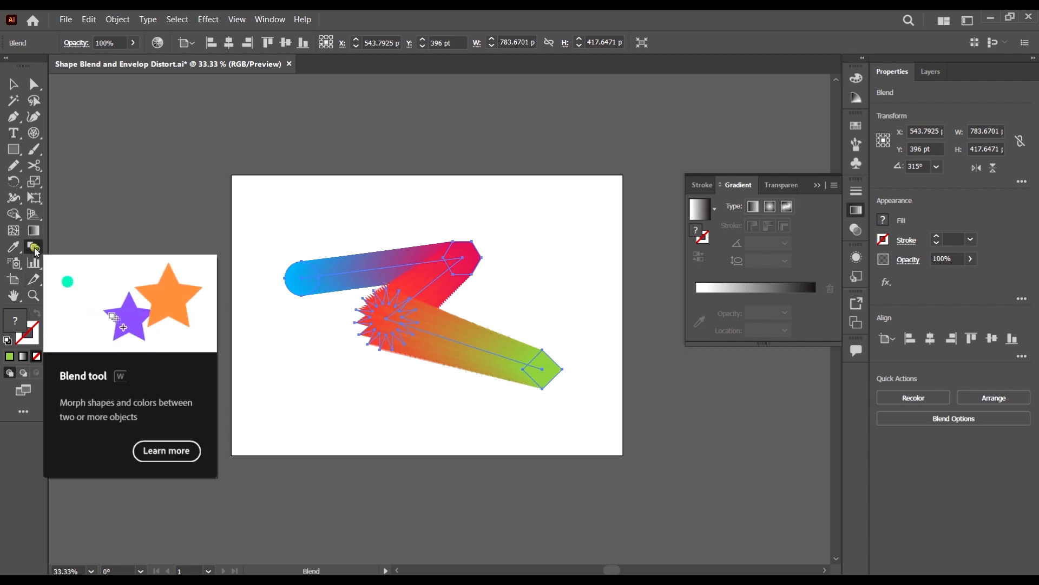
{"action": "double_click", "coordinate": [36, 248]}
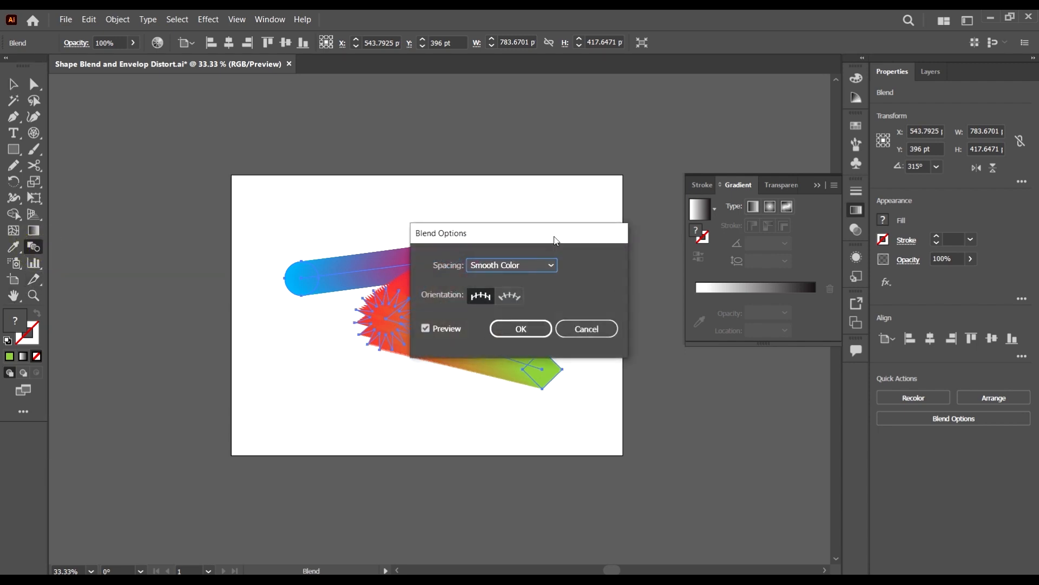
{"action": "left_click_drag", "start_coordinate": [555, 240], "coordinate": [624, 178]}
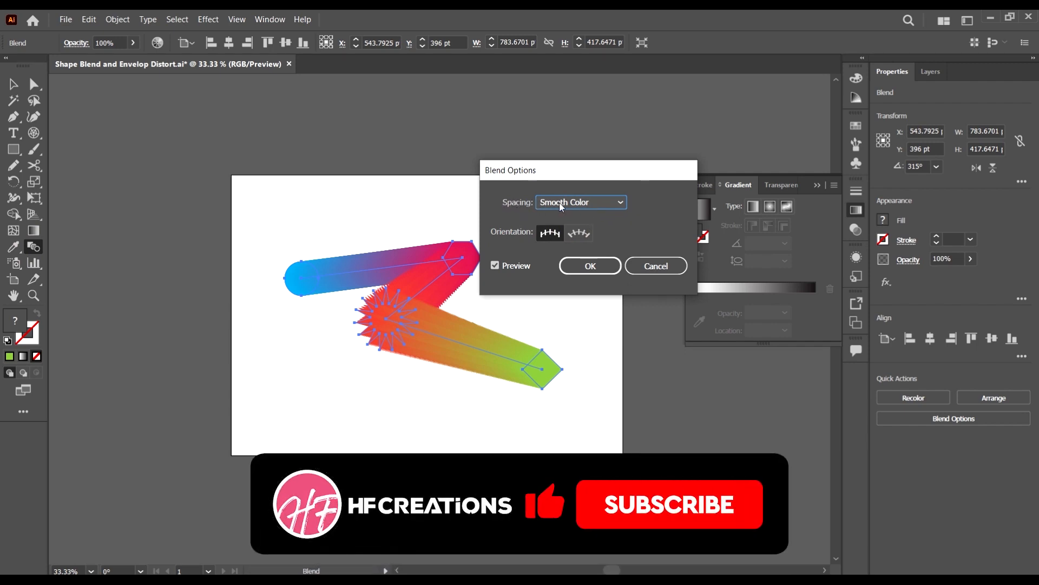
{"action": "left_click", "coordinate": [601, 202]}
{"action": "left_click", "coordinate": [578, 201]}
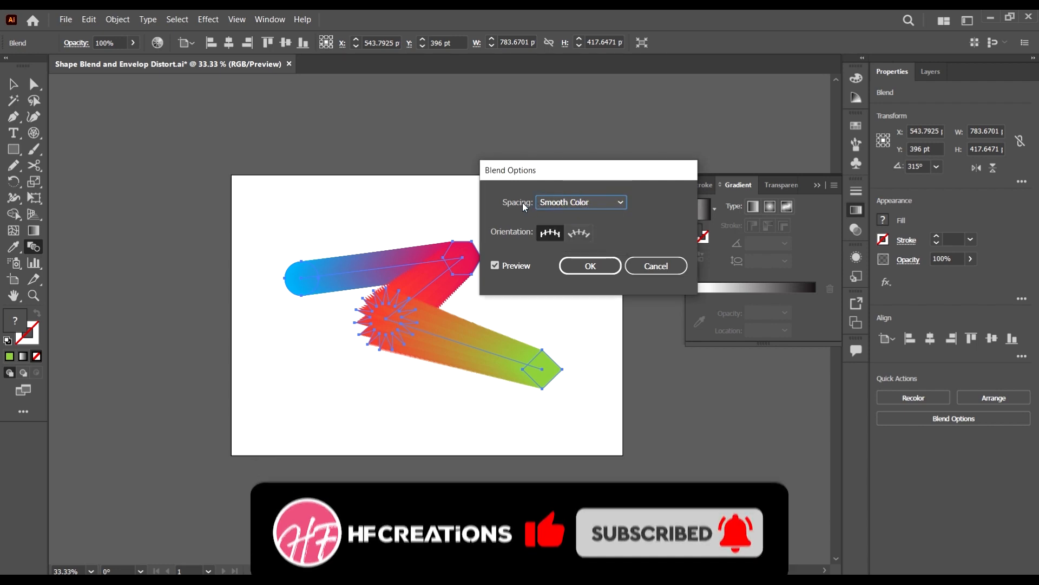
{"action": "left_click", "coordinate": [566, 201]}
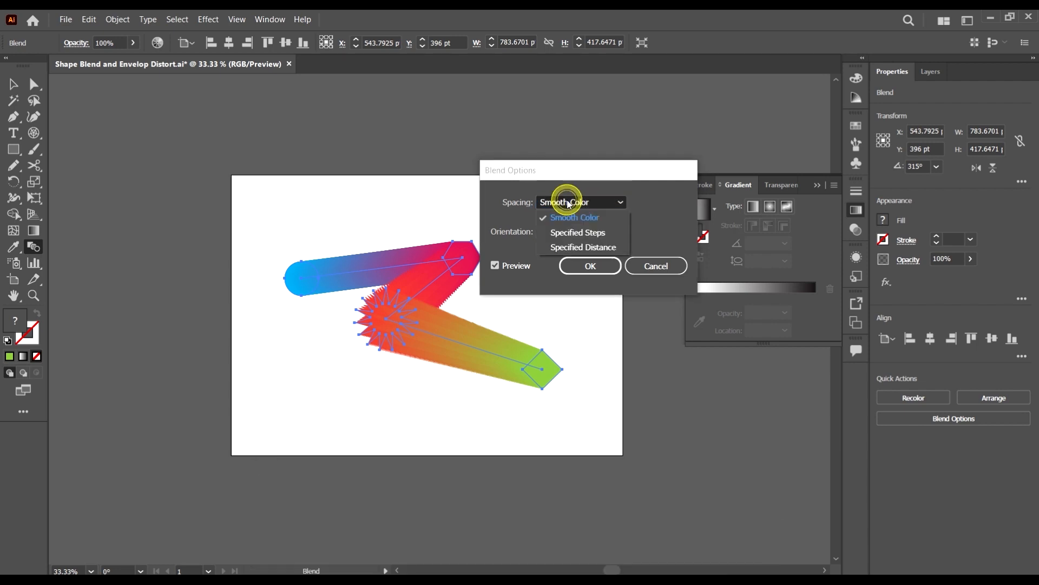
{"action": "left_click", "coordinate": [584, 237]}
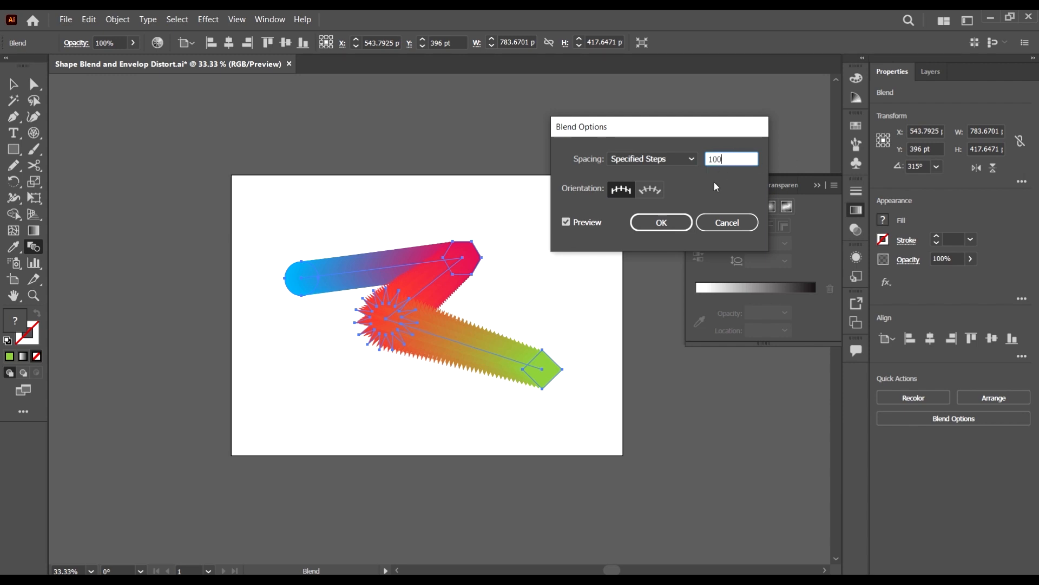
{"action": "left_click", "coordinate": [661, 222]}
- Raise the blend's Specified Steps value to 5000, apply it and deselect the blend
{"action": "scroll", "coordinate": [435, 354], "scroll_direction": "up", "scroll_amount": 1}
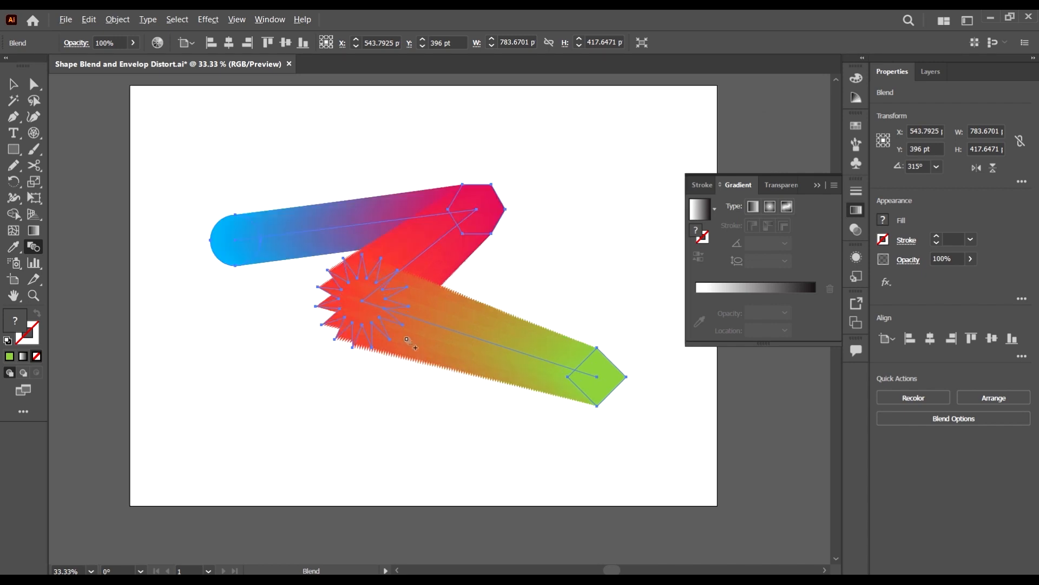
{"action": "scroll", "coordinate": [409, 342], "scroll_direction": "up", "scroll_amount": 6}
{"action": "scroll", "coordinate": [445, 246], "scroll_direction": "down", "scroll_amount": 2}
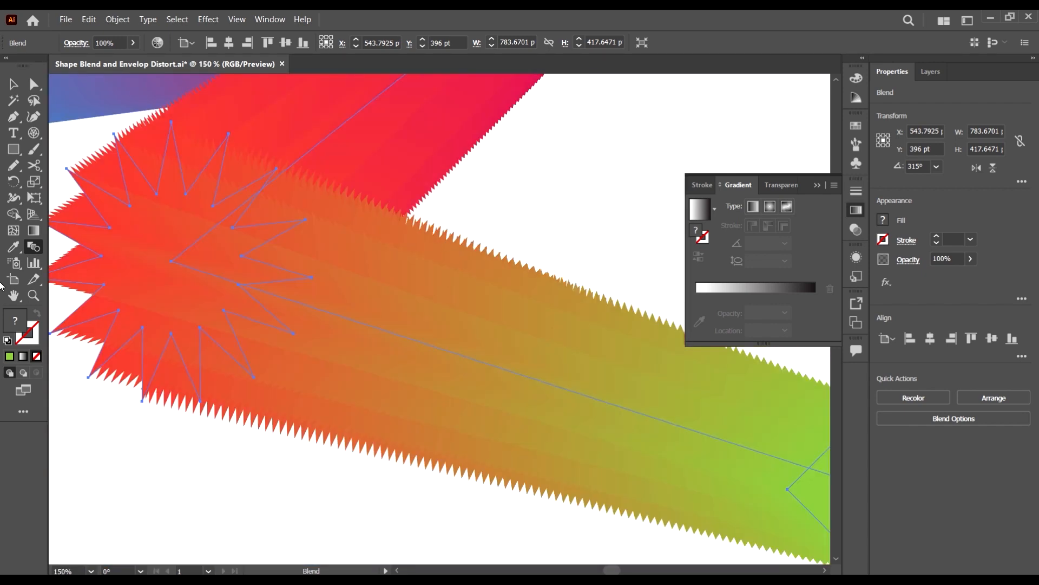
{"action": "double_click", "coordinate": [30, 250]}
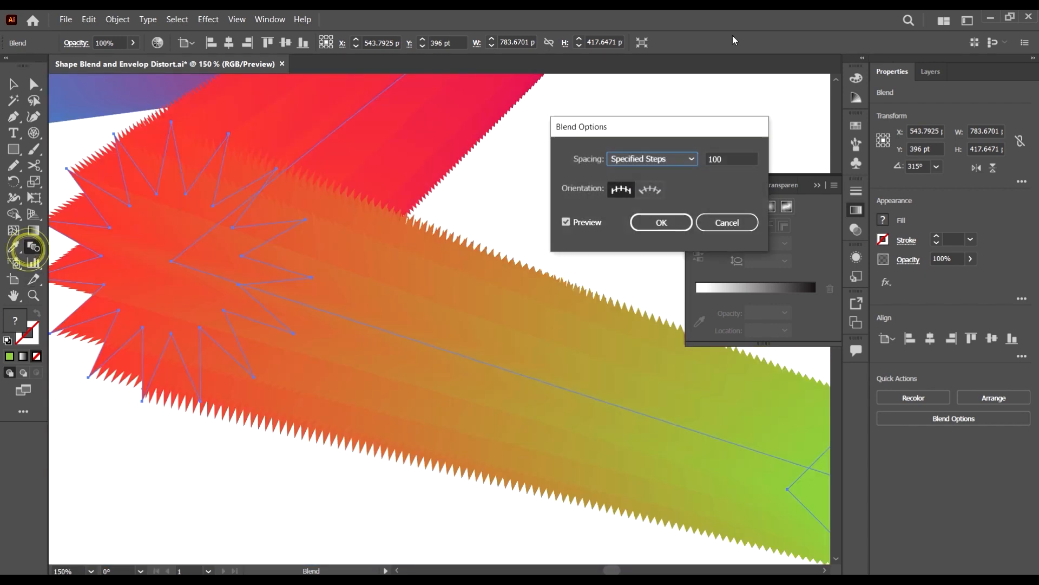
{"action": "double_click", "coordinate": [731, 158]}
{"action": "type", "text": "5000"}
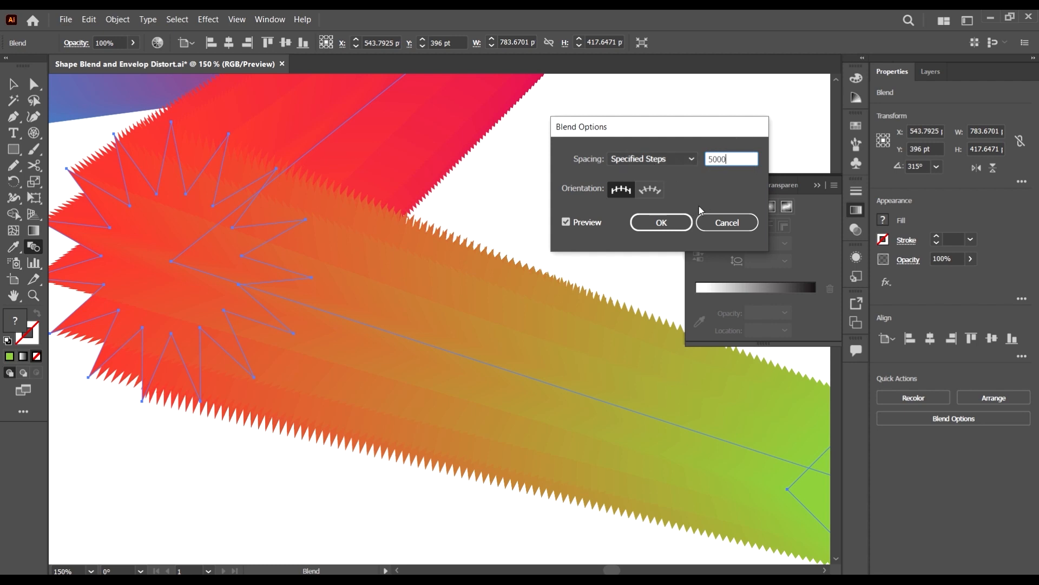
{"action": "left_click", "coordinate": [661, 223]}
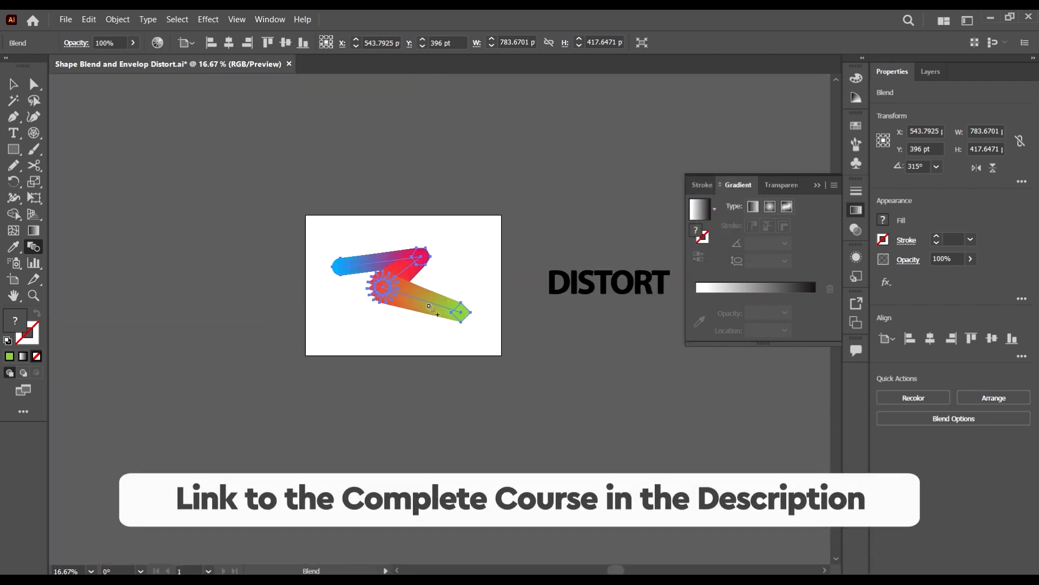
{"action": "scroll", "coordinate": [429, 306], "scroll_direction": "up", "scroll_amount": 3}
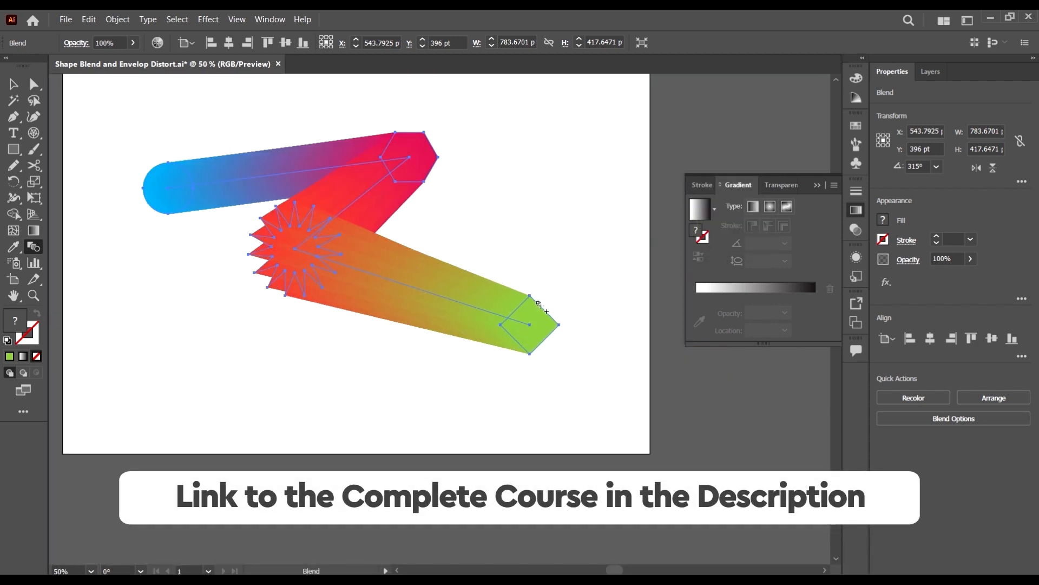
{"action": "left_click", "coordinate": [14, 84]}
{"action": "left_click", "coordinate": [524, 177]}
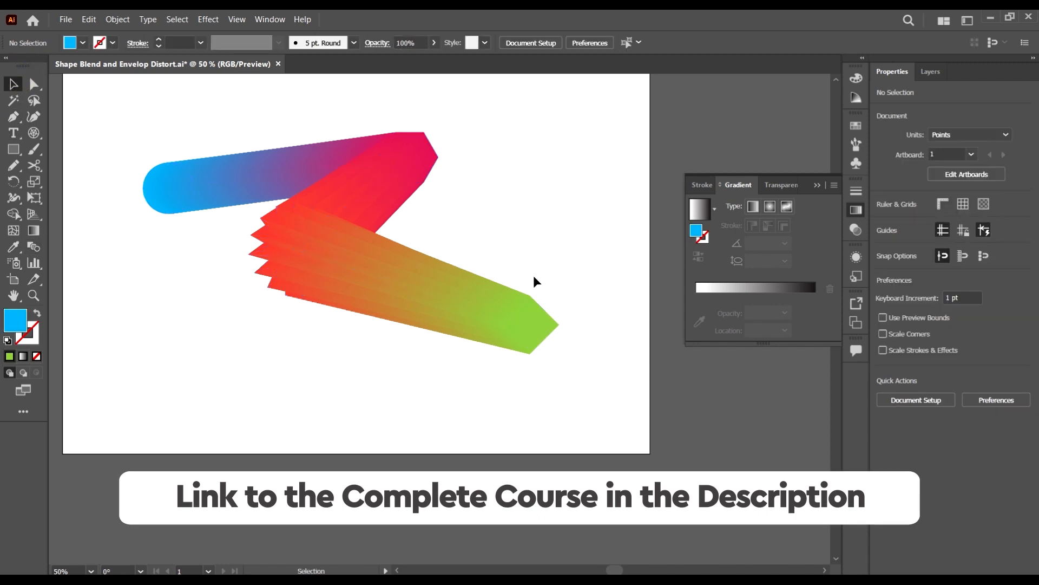
- Move only the blend's green diamond down and inward to about X 743 pt, Y 655 pt with Direct Selection
{"action": "left_click", "coordinate": [34, 84]}
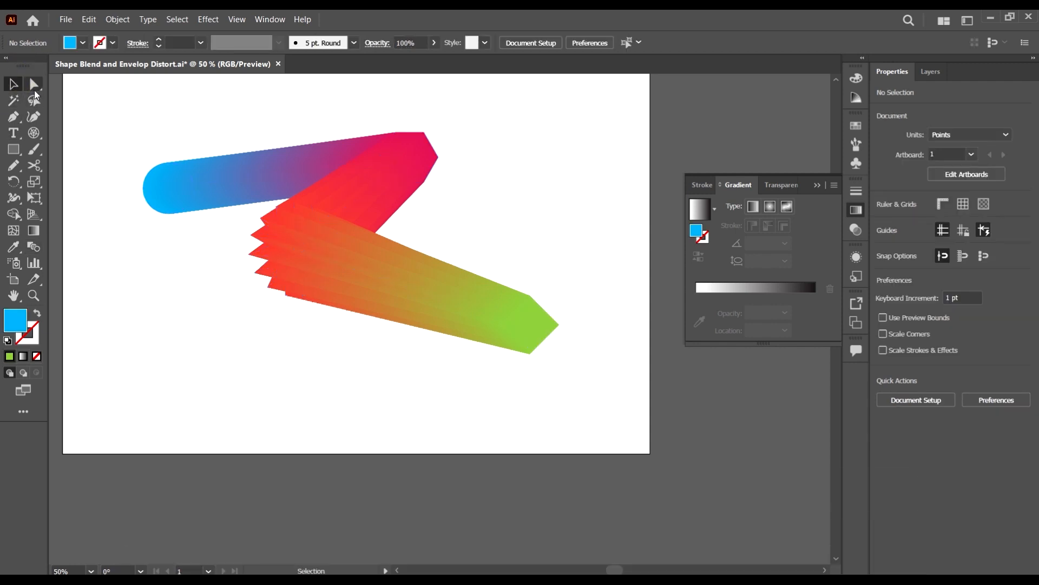
{"action": "left_click", "coordinate": [547, 338]}
{"action": "key", "text": "ctrl+minus"}
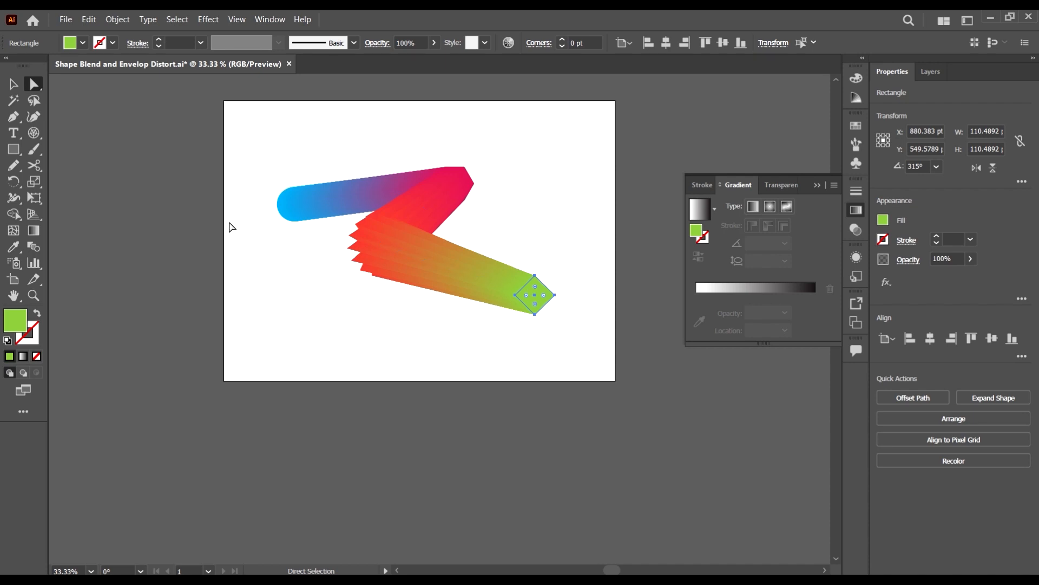
{"action": "left_click", "coordinate": [288, 201]}
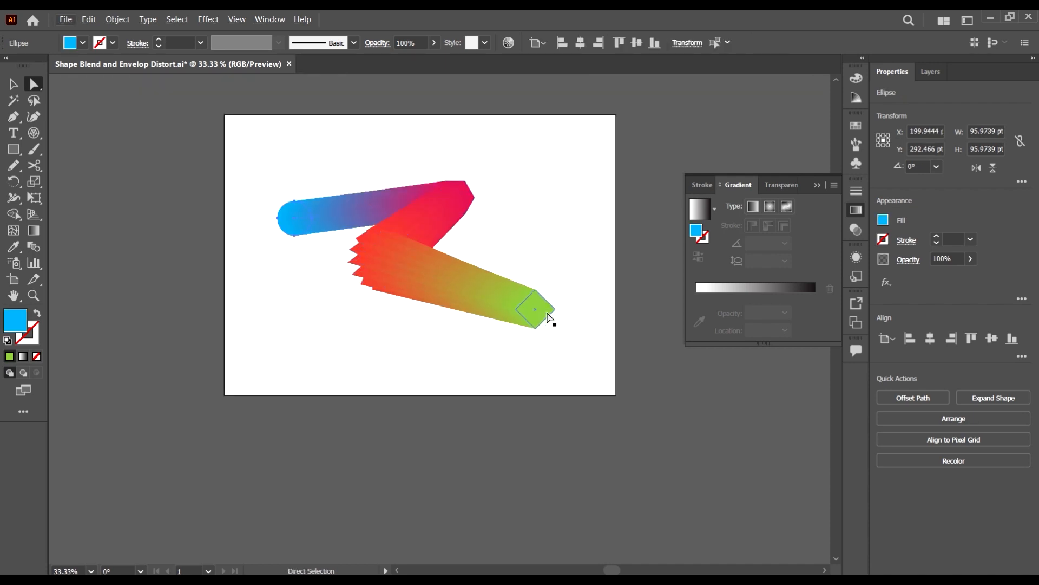
{"action": "left_click", "coordinate": [538, 311]}
{"action": "key", "text": "ctrl+plus"}
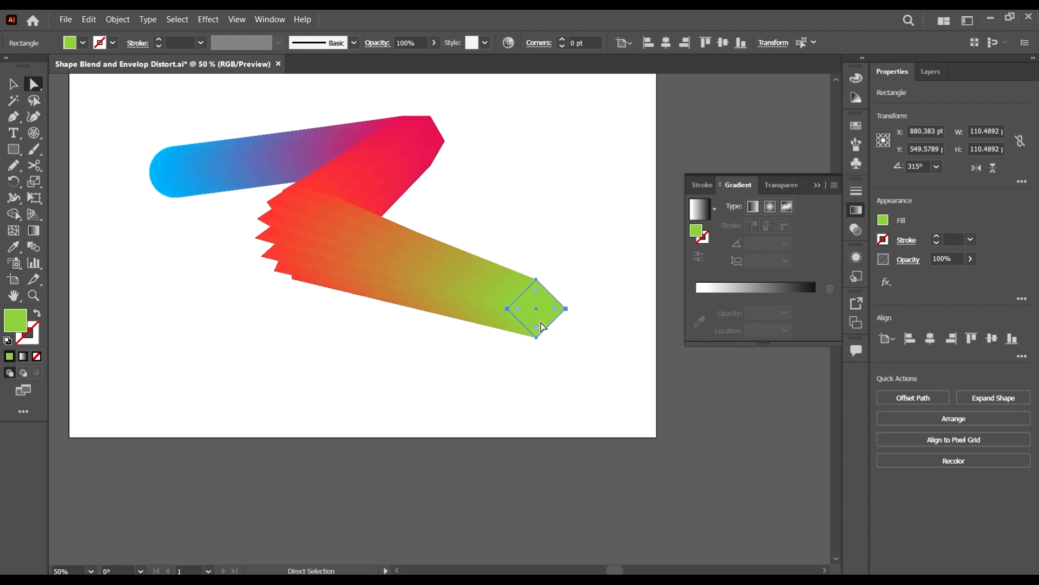
{"action": "left_click_drag", "start_coordinate": [534, 312], "coordinate": [463, 371]}
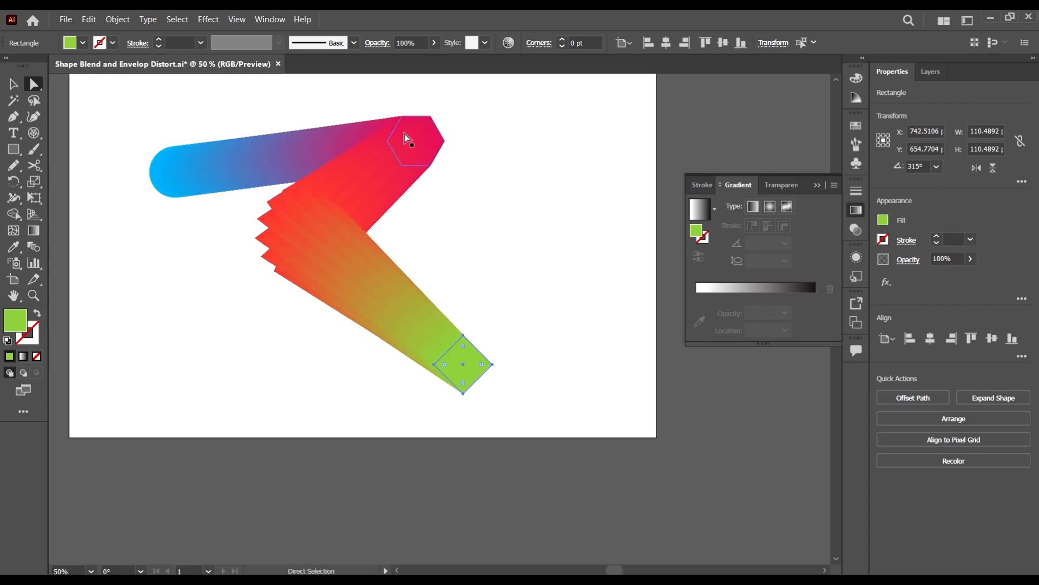
- Move the blend's hexagon slightly up and its star down and outward to about X 350 pt, Y 467 pt
{"action": "left_click", "coordinate": [419, 141]}
{"action": "left_click_drag", "start_coordinate": [423, 146], "coordinate": [430, 104]}
{"action": "left_click", "coordinate": [295, 231]}
{"action": "left_click_drag", "start_coordinate": [295, 228], "coordinate": [248, 259]}
{"action": "scroll", "coordinate": [508, 255], "scroll_direction": "down", "scroll_amount": 2}
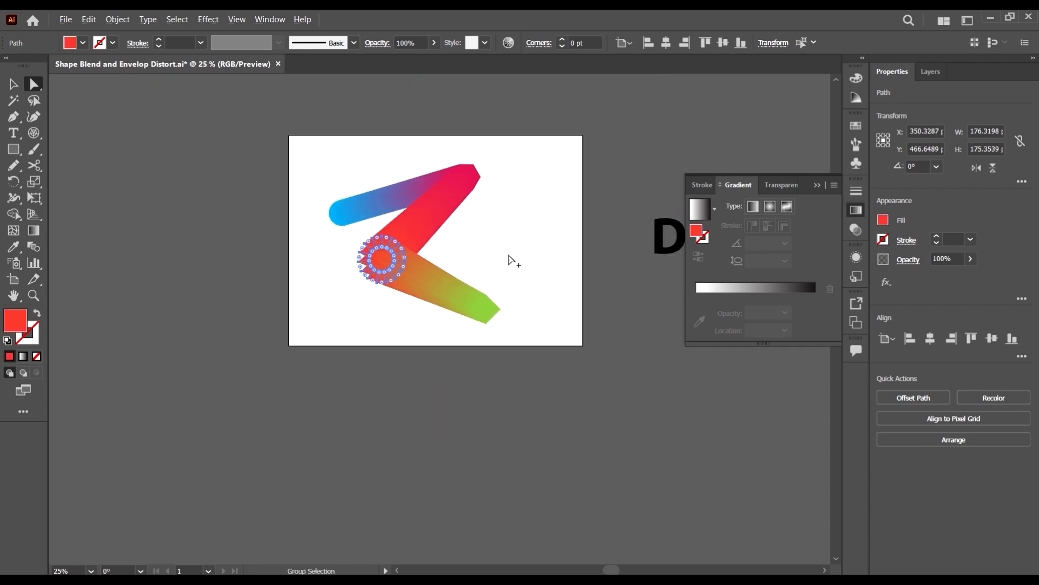
- Move the blend's blue circle up toward the artboard's upper left corner and deselect it
{"action": "scroll", "coordinate": [341, 227], "scroll_direction": "up", "scroll_amount": 1}
{"action": "left_click", "coordinate": [343, 209]}
{"action": "left_click", "coordinate": [330, 216]}
{"action": "left_click_drag", "start_coordinate": [339, 219], "coordinate": [322, 183]}
{"action": "left_click", "coordinate": [575, 248]}
{"action": "scroll", "coordinate": [563, 229], "scroll_direction": "right", "scroll_amount": 2}
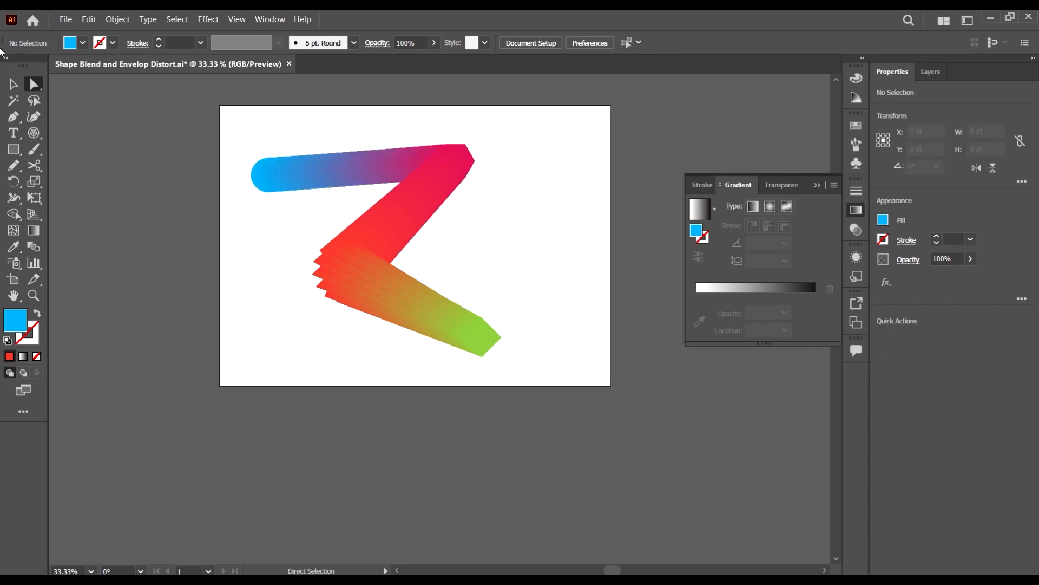
- Select the whole blend and try reversing the order of its shapes along the spine, undoing the first reversal
{"action": "left_click", "coordinate": [13, 84]}
{"action": "left_click", "coordinate": [419, 199]}
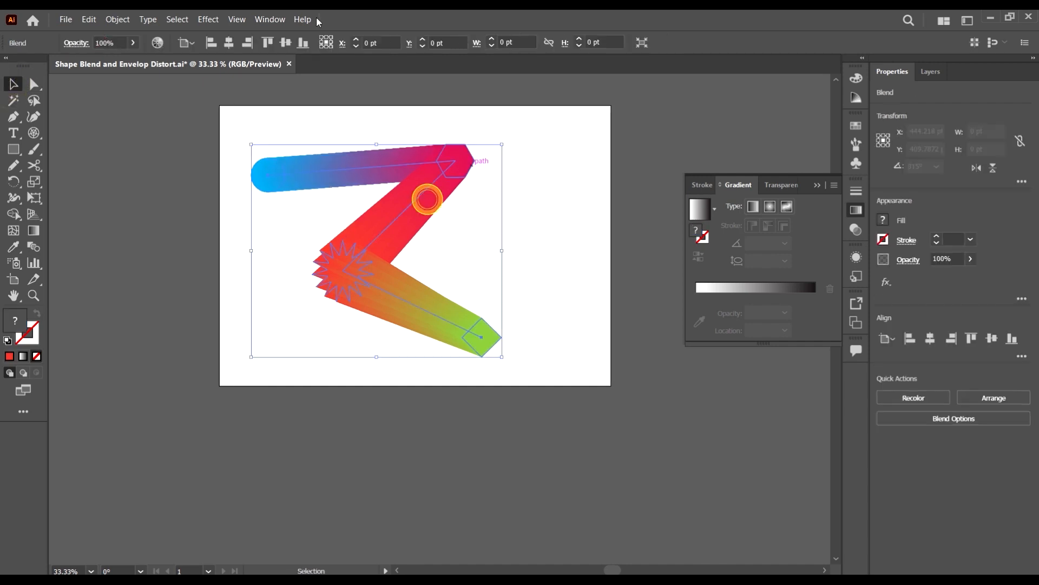
{"action": "left_click", "coordinate": [117, 19]}
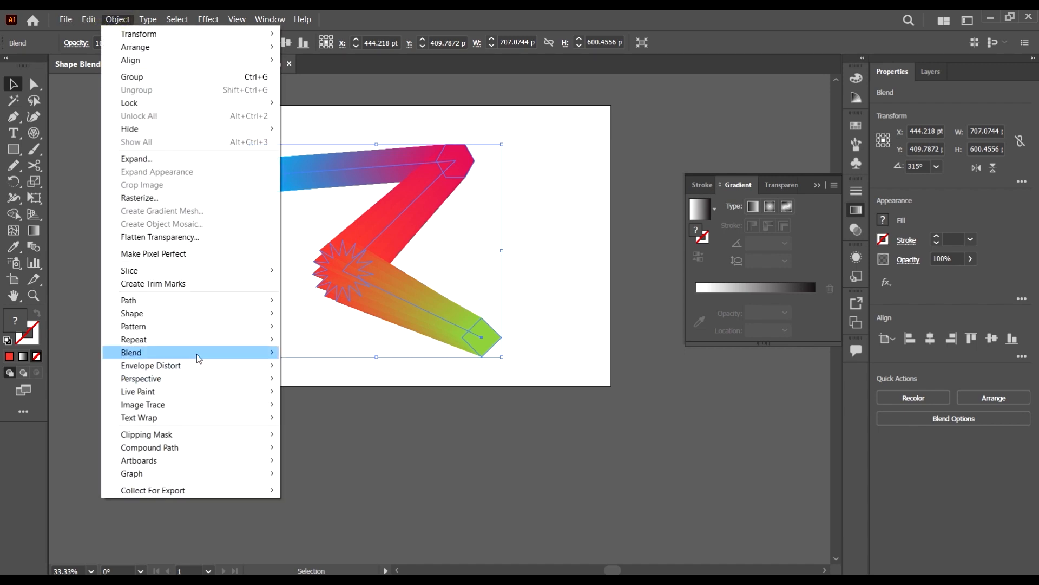
{"action": "mouse_move", "coordinate": [197, 354]}
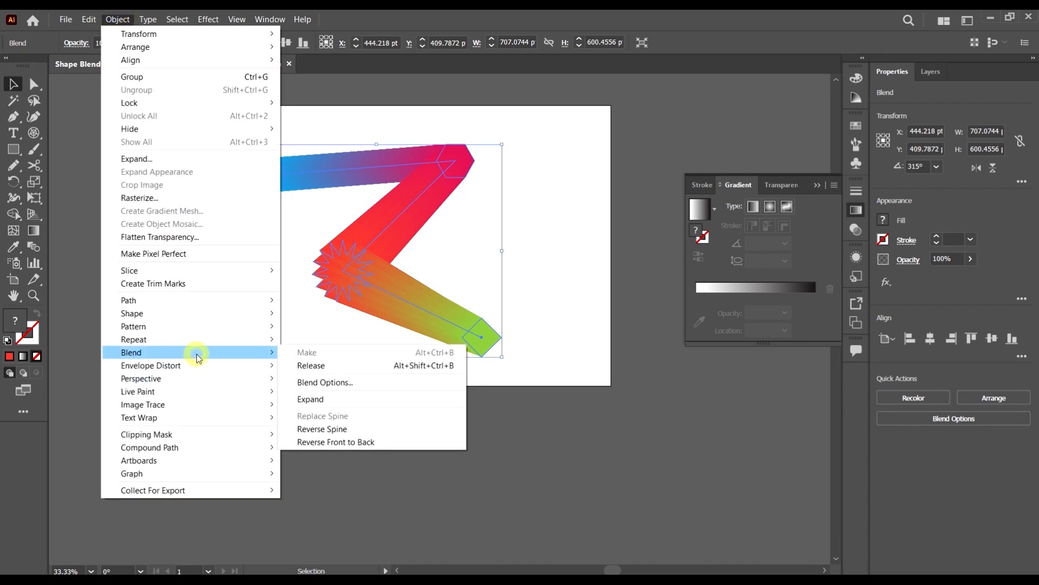
{"action": "left_click", "coordinate": [366, 432]}
{"action": "left_click", "coordinate": [558, 379]}
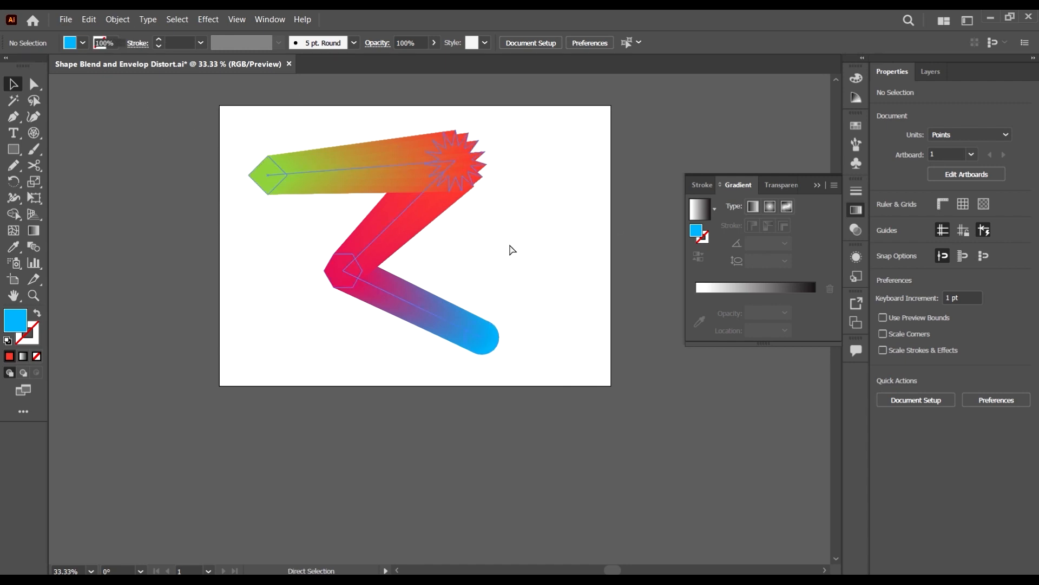
{"action": "key", "text": "ctrl+z"}
{"action": "left_click", "coordinate": [118, 19]}
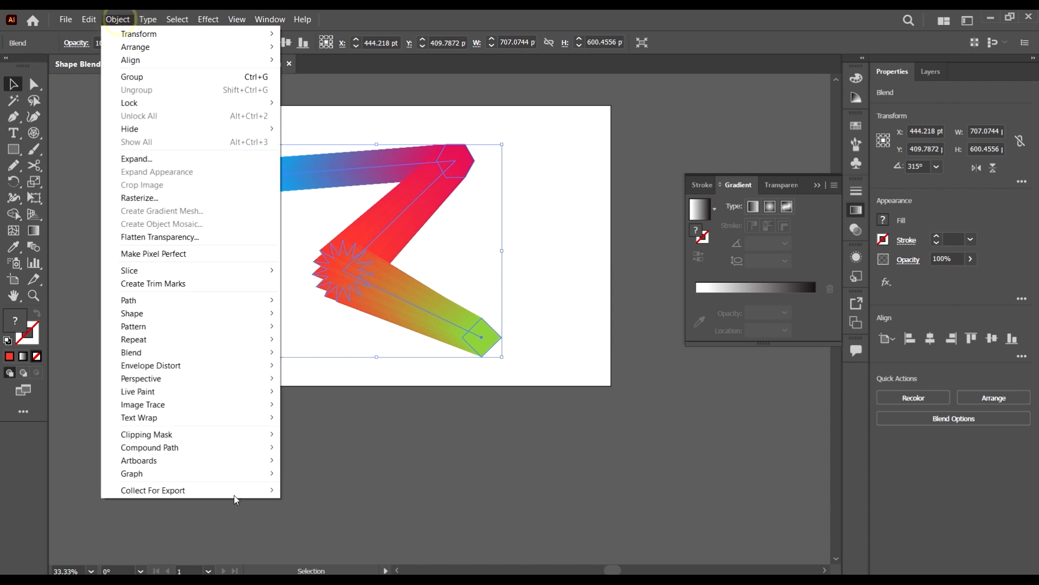
{"action": "mouse_move", "coordinate": [222, 353]}
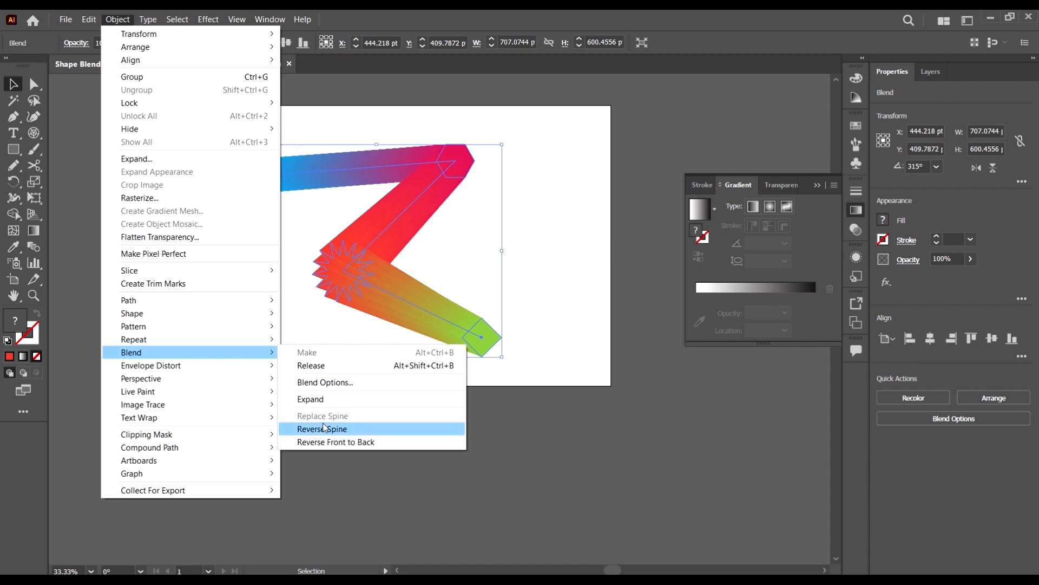
{"action": "left_click", "coordinate": [323, 428]}
{"action": "left_click", "coordinate": [541, 450]}
- Select the blend, release it back into its separate shapes and deselect everything
{"action": "left_click", "coordinate": [479, 326]}
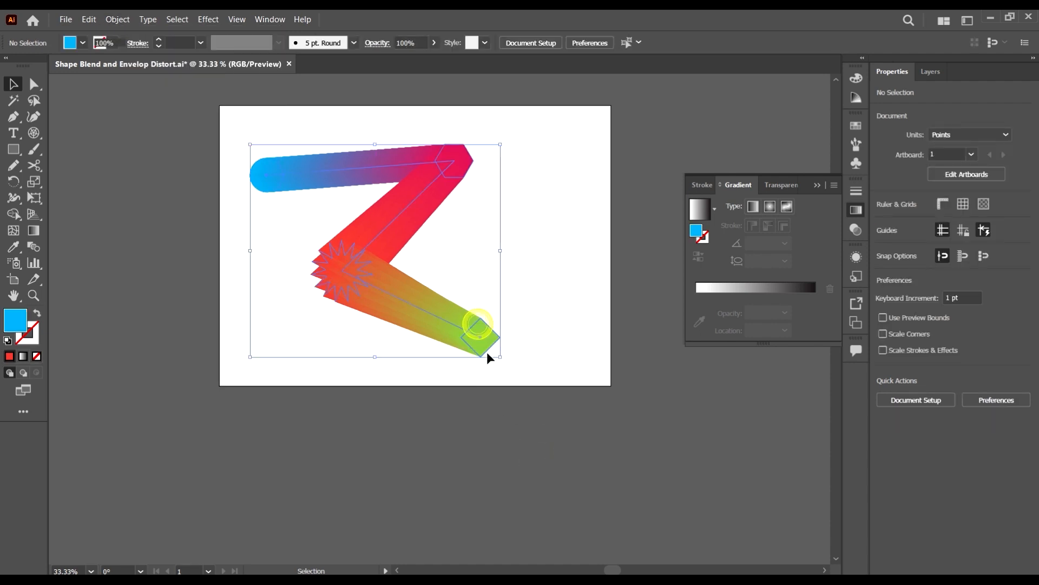
{"action": "left_click", "coordinate": [118, 19]}
{"action": "mouse_move", "coordinate": [223, 353]}
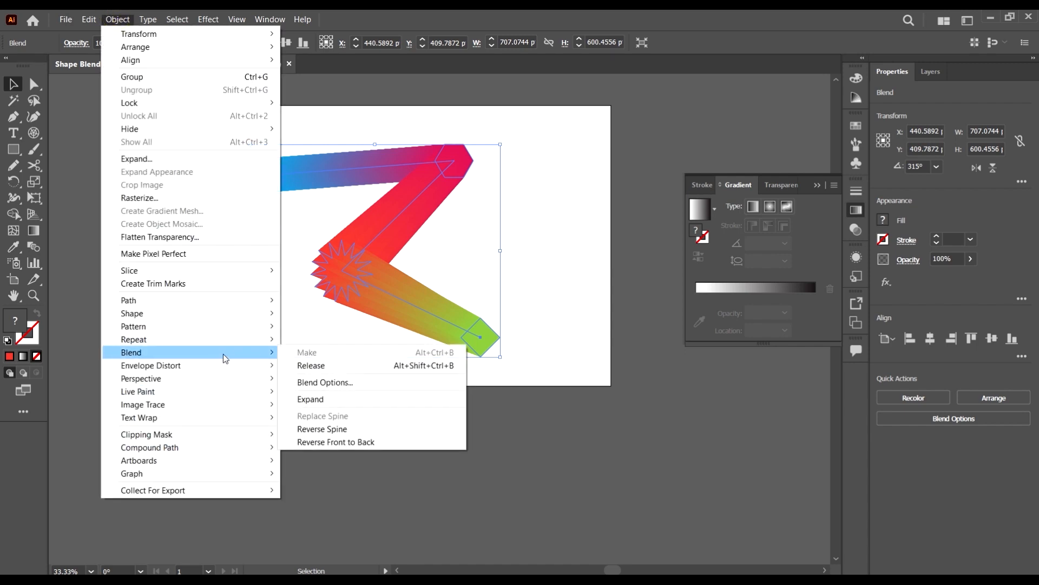
{"action": "left_click", "coordinate": [360, 366]}
{"action": "left_click", "coordinate": [547, 447]}
- Move the released green diamond up to about X 702 pt, Y 367 pt and delete the leftover spine path
{"action": "left_click_drag", "start_coordinate": [480, 358], "coordinate": [460, 236]}
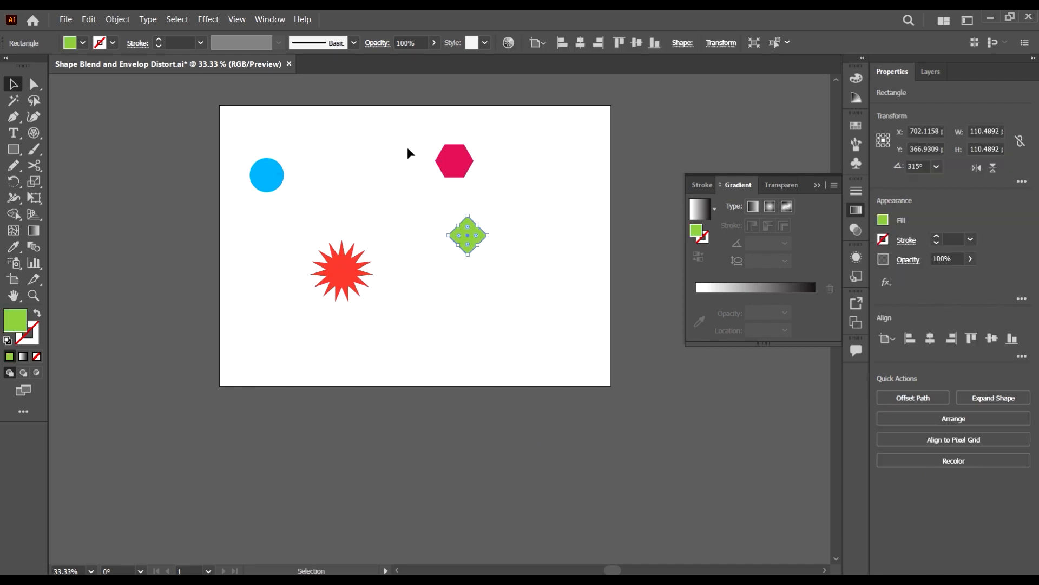
{"action": "left_click", "coordinate": [446, 157]}
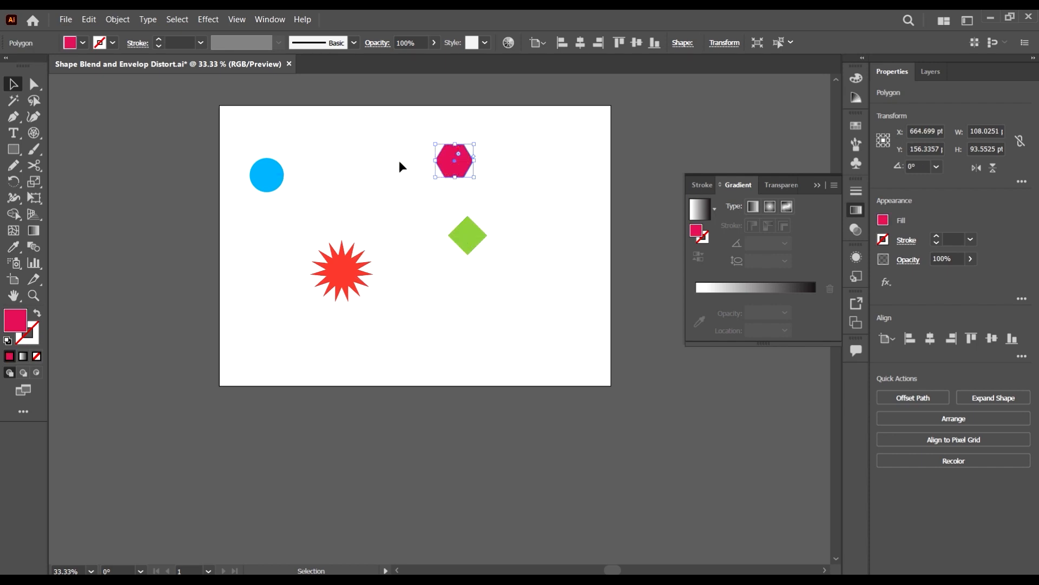
{"action": "left_click", "coordinate": [400, 166]}
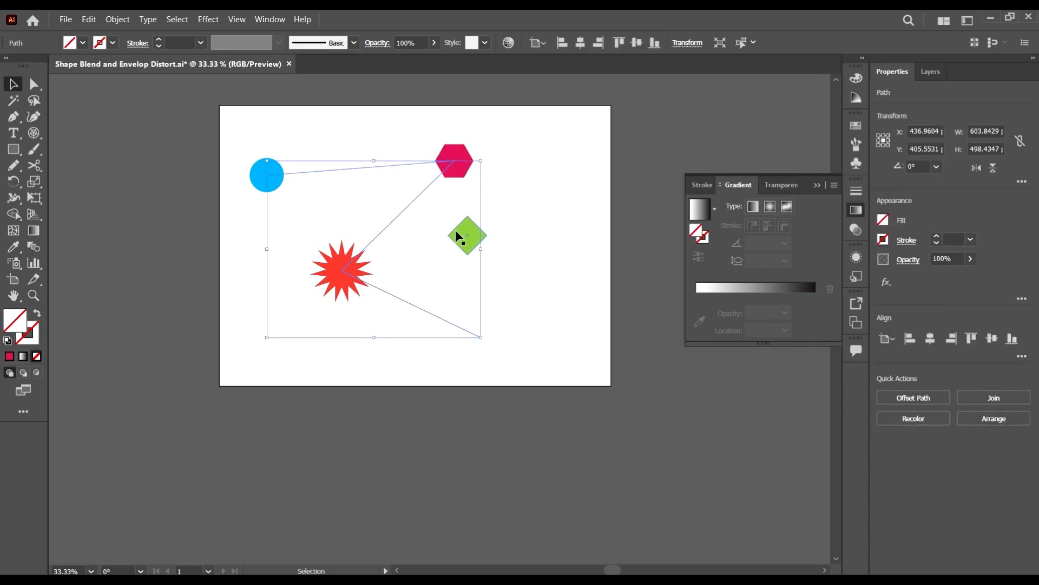
{"action": "key", "text": "ctrl+shift+a"}
- Blend the red star into the green diamond with the Blend tool, and shift the new blend slightly up and toward the artboard's left edge
{"action": "left_click", "coordinate": [30, 246]}
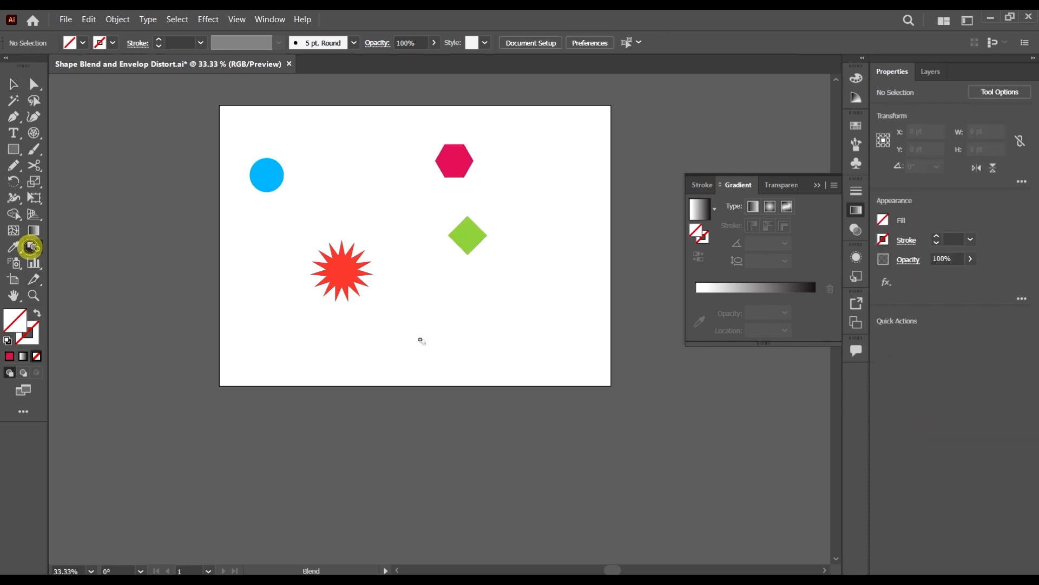
{"action": "left_click", "coordinate": [340, 267]}
{"action": "left_click", "coordinate": [467, 250]}
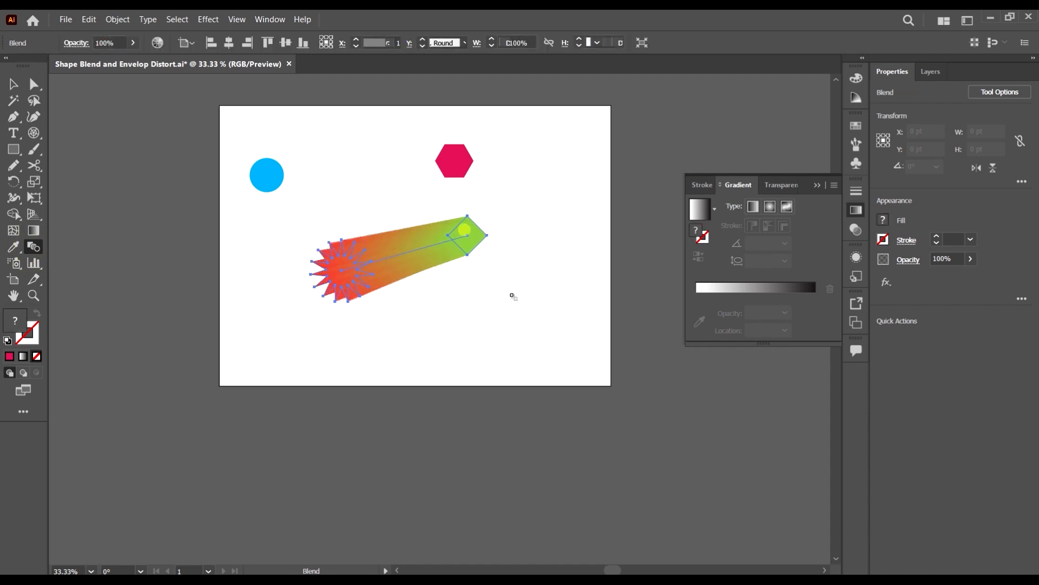
{"action": "left_click", "coordinate": [14, 84]}
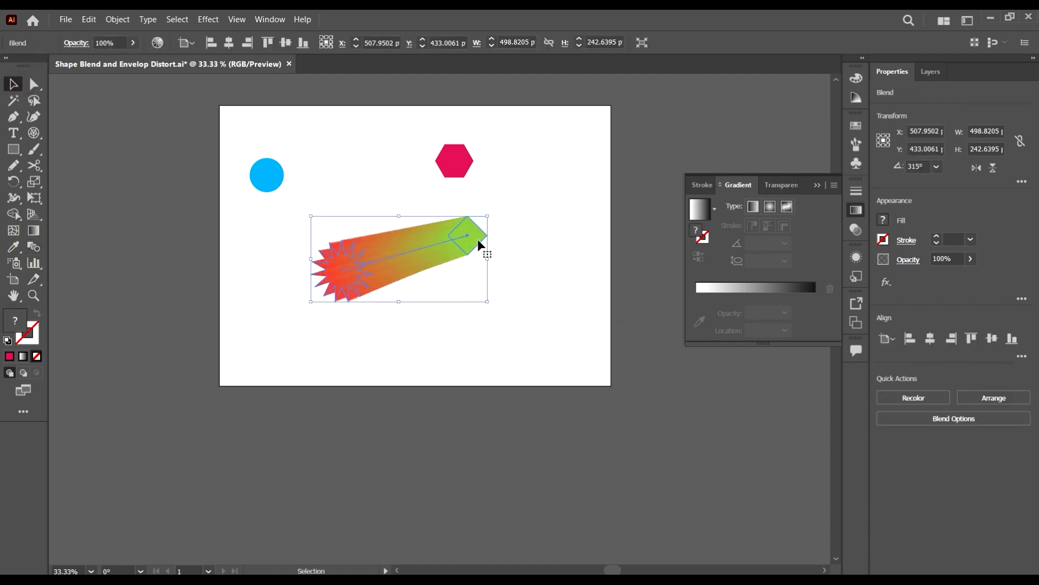
{"action": "left_click_drag", "start_coordinate": [478, 239], "coordinate": [436, 228]}
{"action": "left_click", "coordinate": [552, 257]}
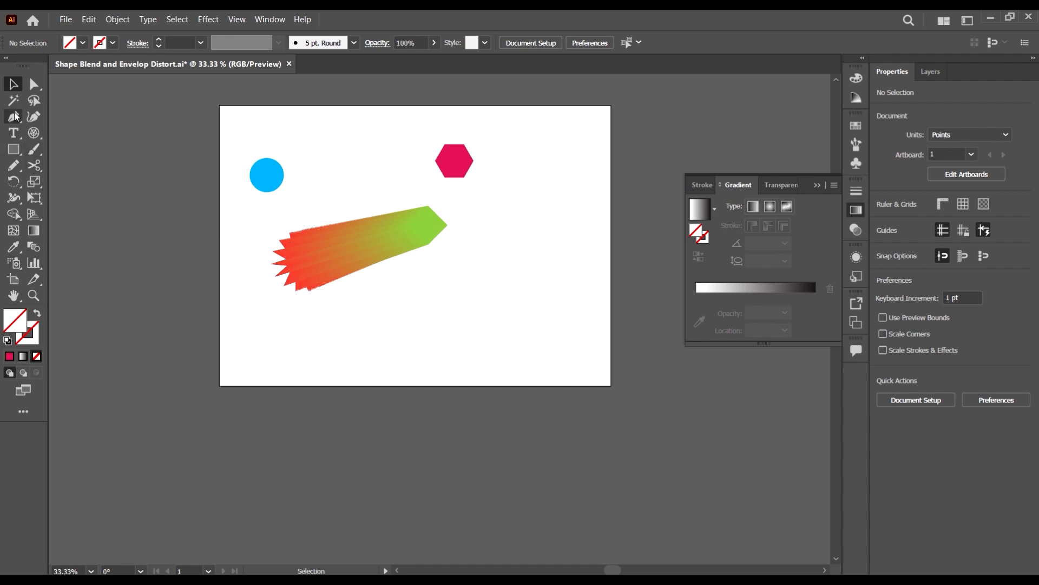
- Draw an open S-shaped Pen path below the blend, from about X 244 pt, Y 690 pt to X 1034 pt, Y 438 pt
{"action": "left_click", "coordinate": [13, 117]}
{"action": "left_click", "coordinate": [302, 225]}
{"action": "left_click", "coordinate": [302, 349]}
{"action": "left_click", "coordinate": [305, 350]}
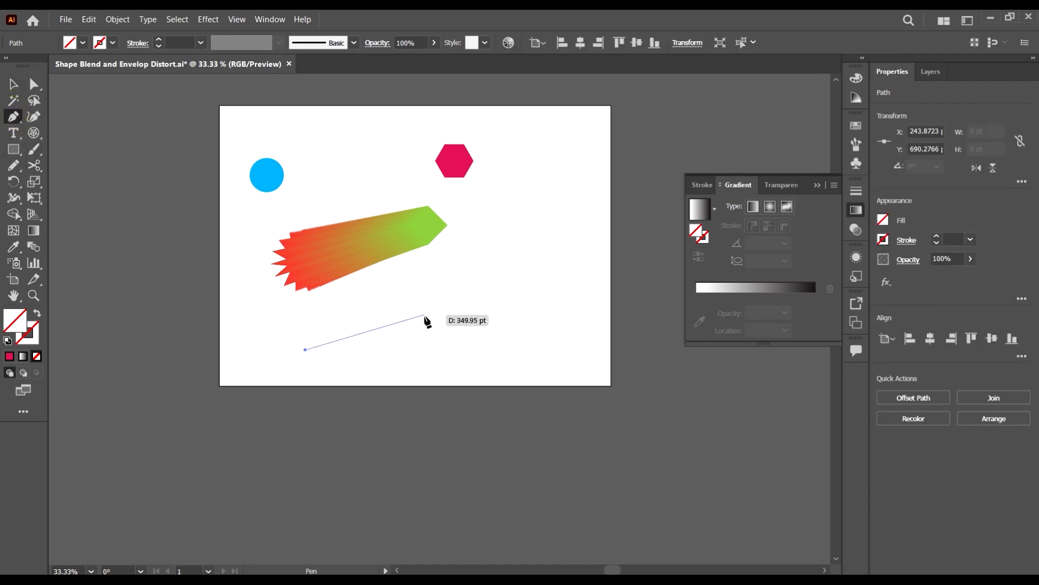
{"action": "left_click_drag", "start_coordinate": [426, 316], "coordinate": [511, 358]}
{"action": "left_click", "coordinate": [585, 260]}
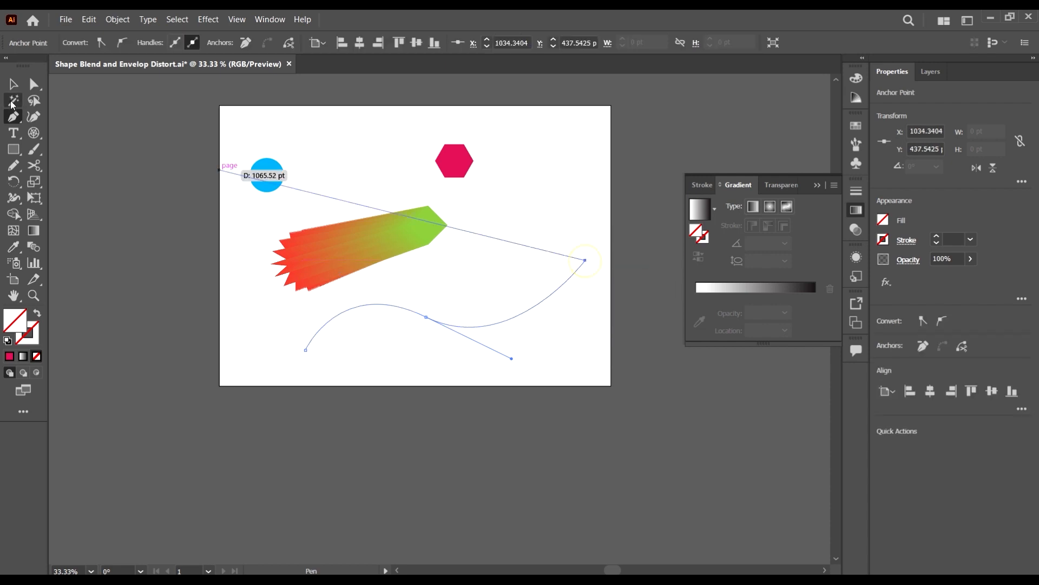
{"action": "left_click", "coordinate": [9, 83]}
{"action": "left_click", "coordinate": [371, 472]}
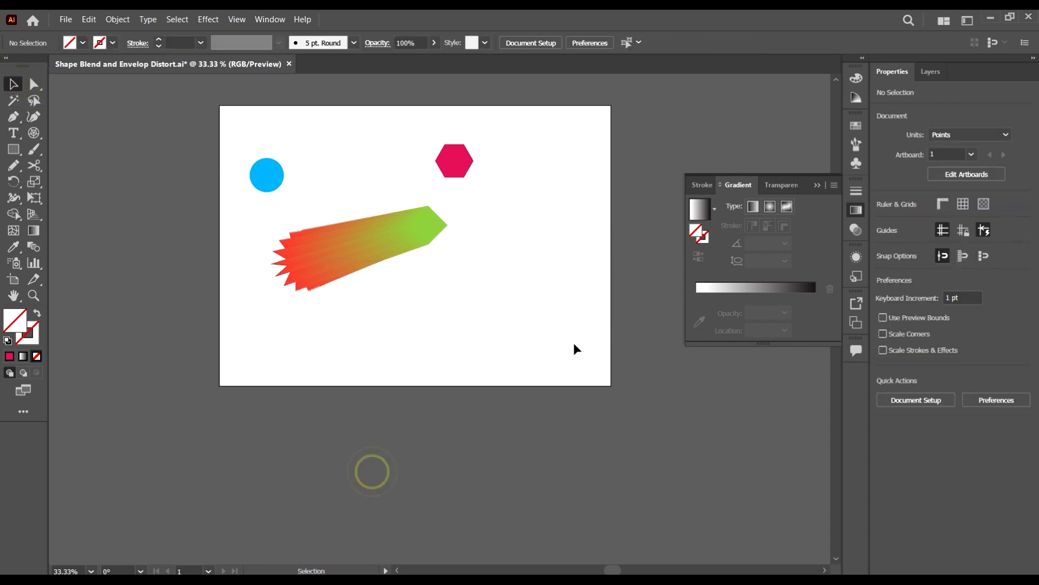
- Select the star-to-diamond blend together with the S-shaped path, replace the blend's spine with that path and deselect
{"action": "left_click_drag", "start_coordinate": [531, 425], "coordinate": [292, 234]}
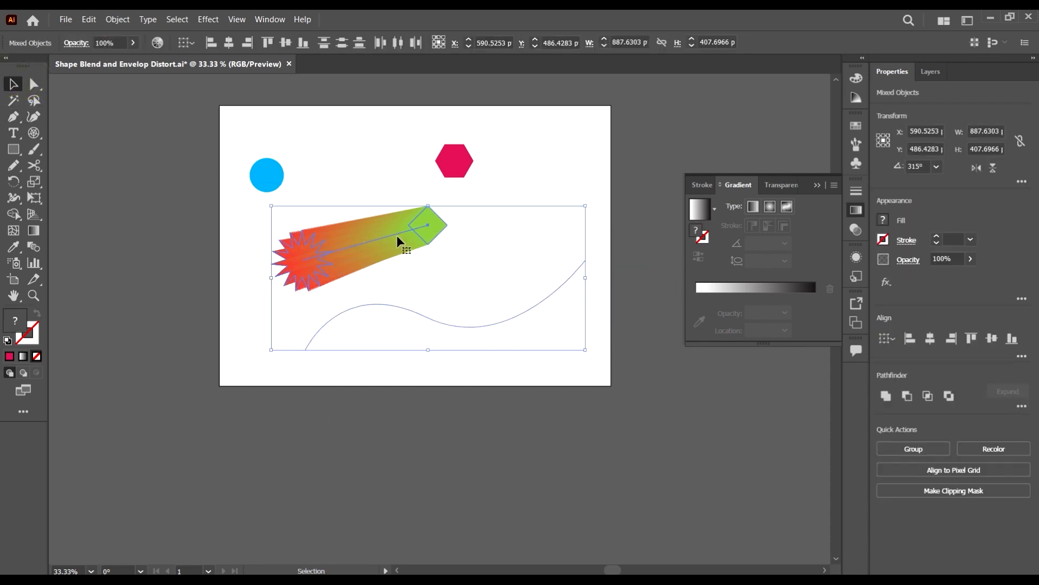
{"action": "left_click", "coordinate": [117, 20]}
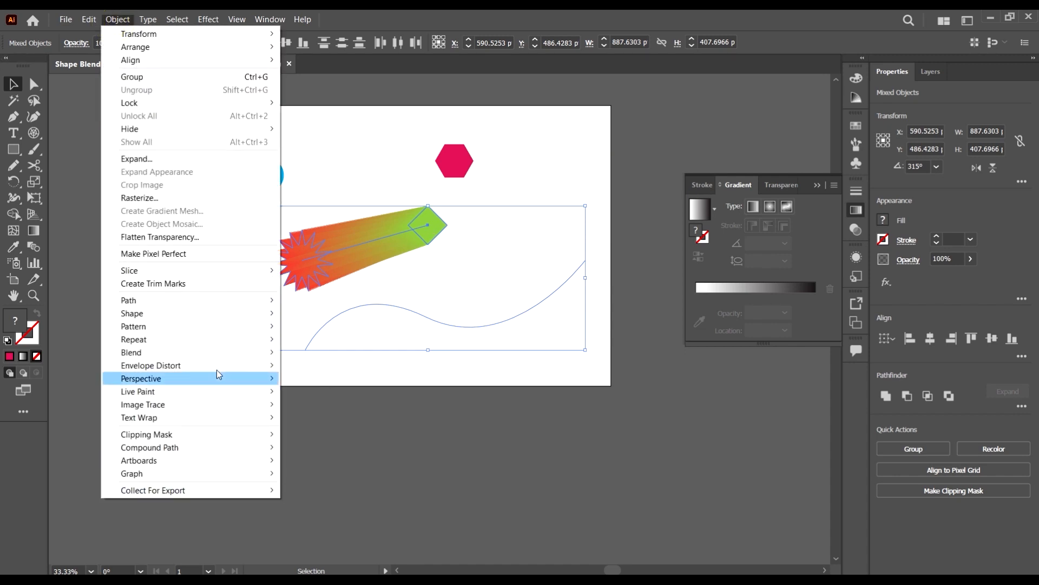
{"action": "mouse_move", "coordinate": [216, 352]}
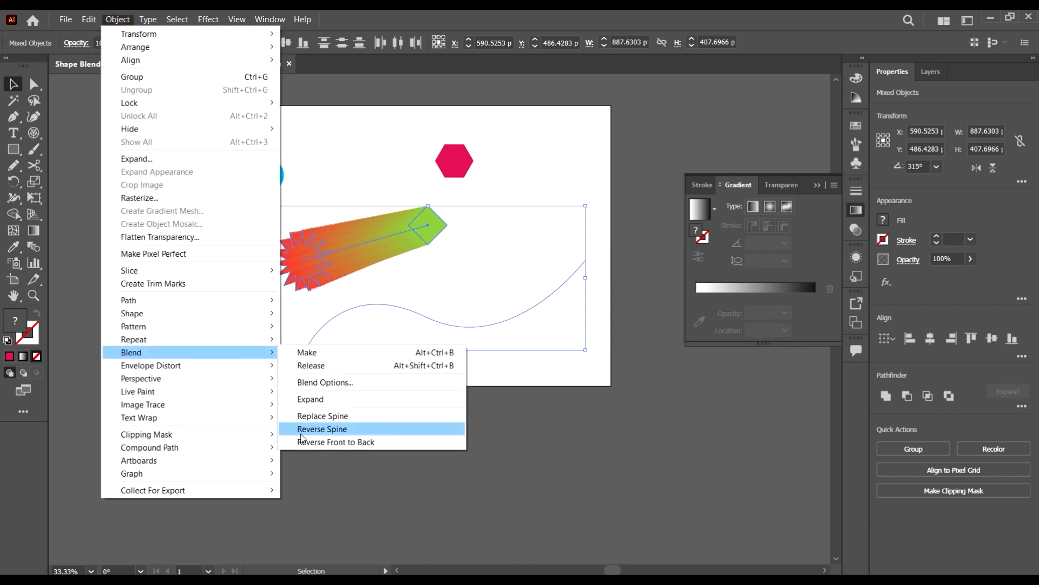
{"action": "left_click", "coordinate": [320, 415]}
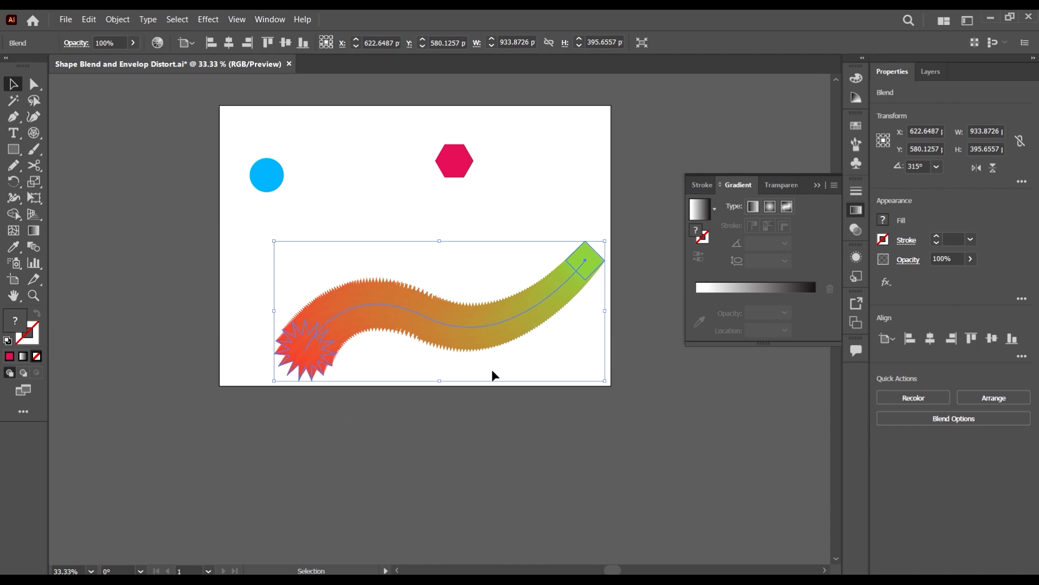
{"action": "left_click", "coordinate": [473, 413]}
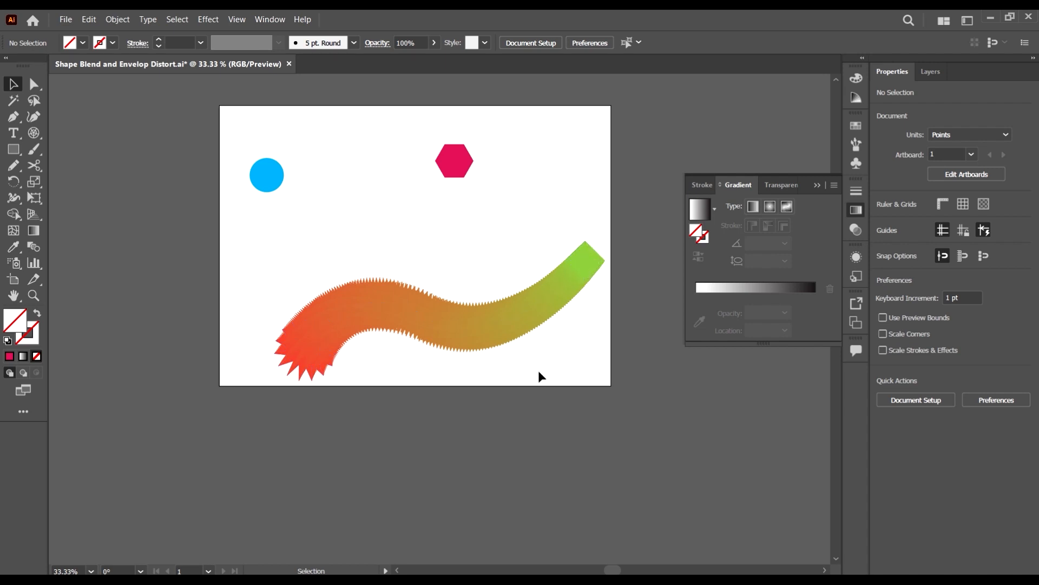
- Select the curved blend, blue circle and hexagon together and delete them to clear the artboard
{"action": "scroll", "coordinate": [580, 262], "scroll_direction": "up", "scroll_amount": 3, "text": "alt"}
{"action": "scroll", "coordinate": [582, 255], "scroll_direction": "down", "scroll_amount": 5, "text": "alt"}
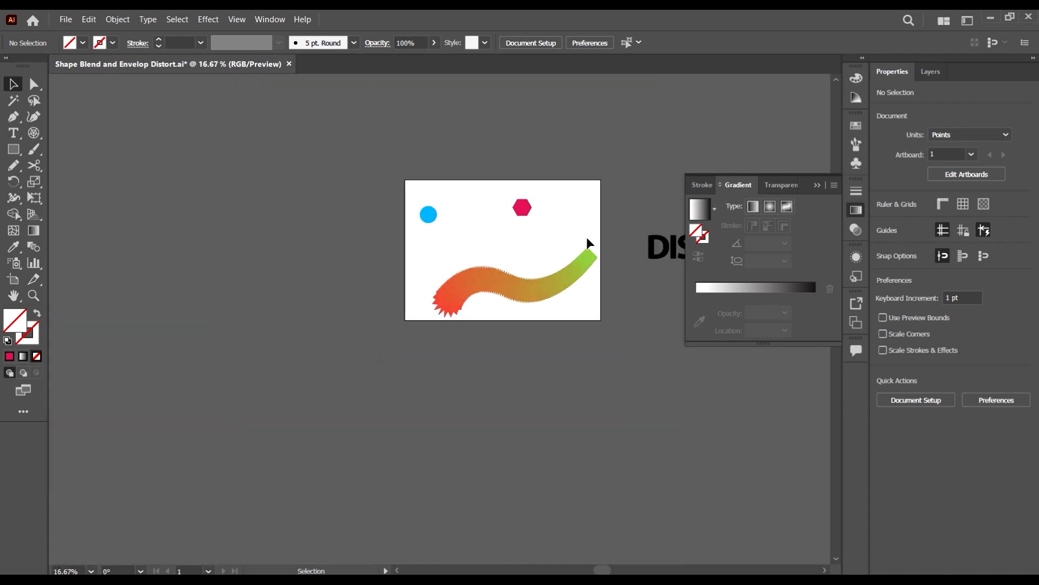
{"action": "scroll", "coordinate": [587, 241], "scroll_direction": "up", "scroll_amount": 2, "text": "alt"}
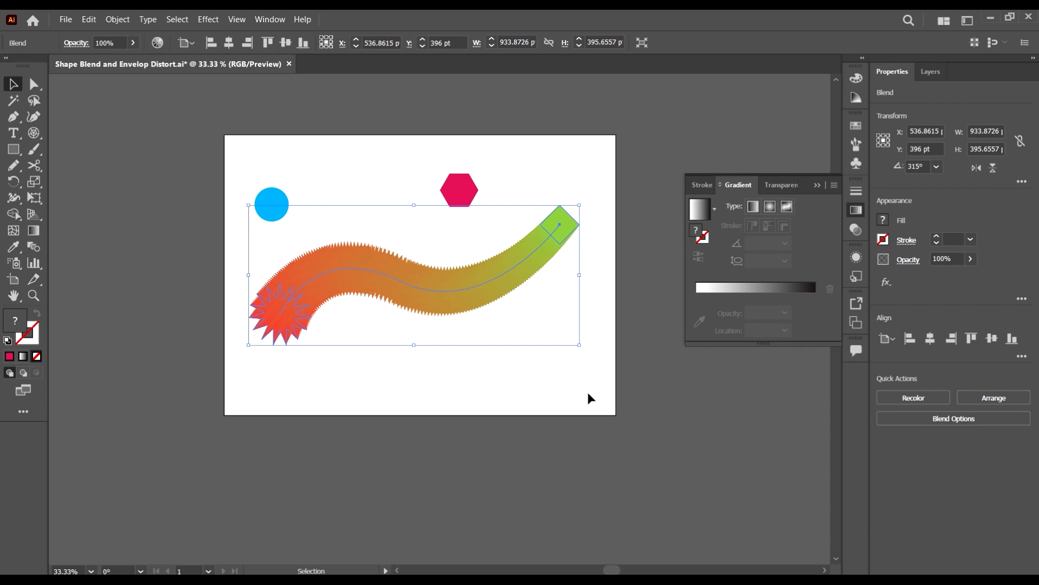
{"action": "left_click_drag", "start_coordinate": [588, 394], "coordinate": [209, 146]}
{"action": "scroll", "coordinate": [471, 318], "scroll_direction": "down", "scroll_amount": 1}
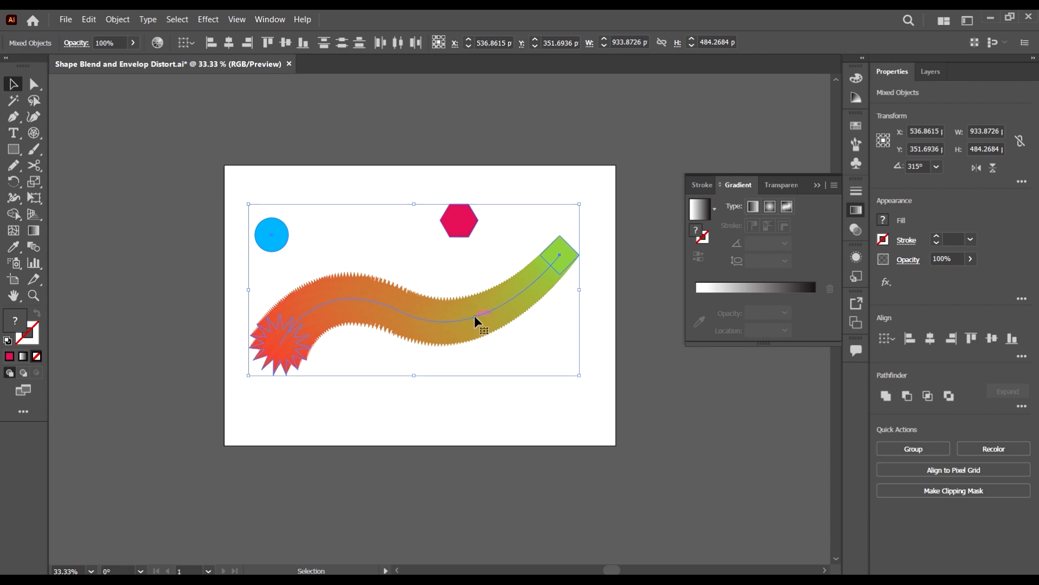
{"action": "key", "text": "Delete"}
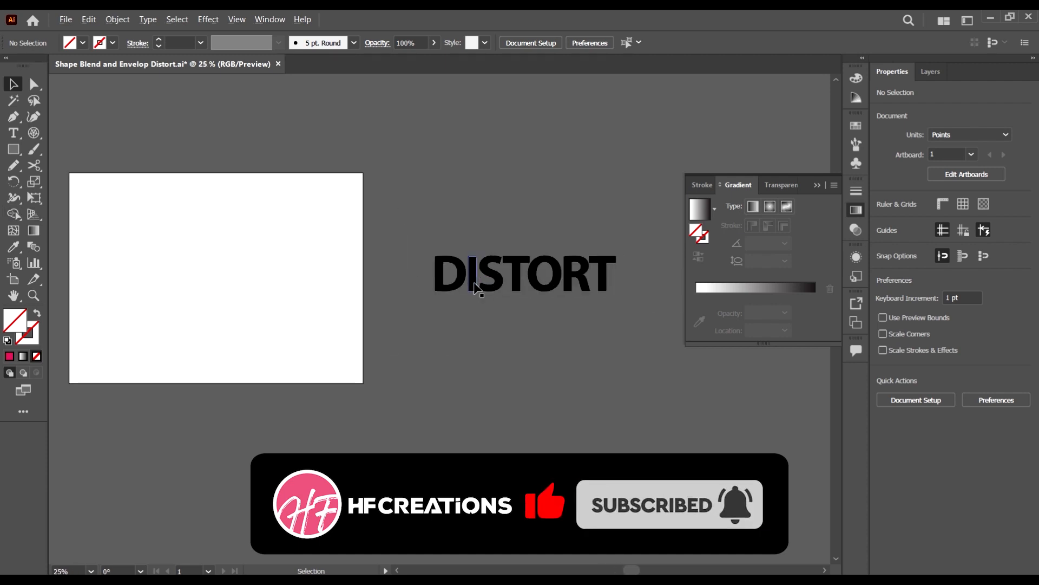
- Place a copy of the black DISTORT lettering on the empty artboard at about X 553 pt, Y 379 pt and deselect it
{"action": "left_click", "coordinate": [613, 289]}
{"action": "left_click_drag", "start_coordinate": [613, 289], "coordinate": [435, 316]}
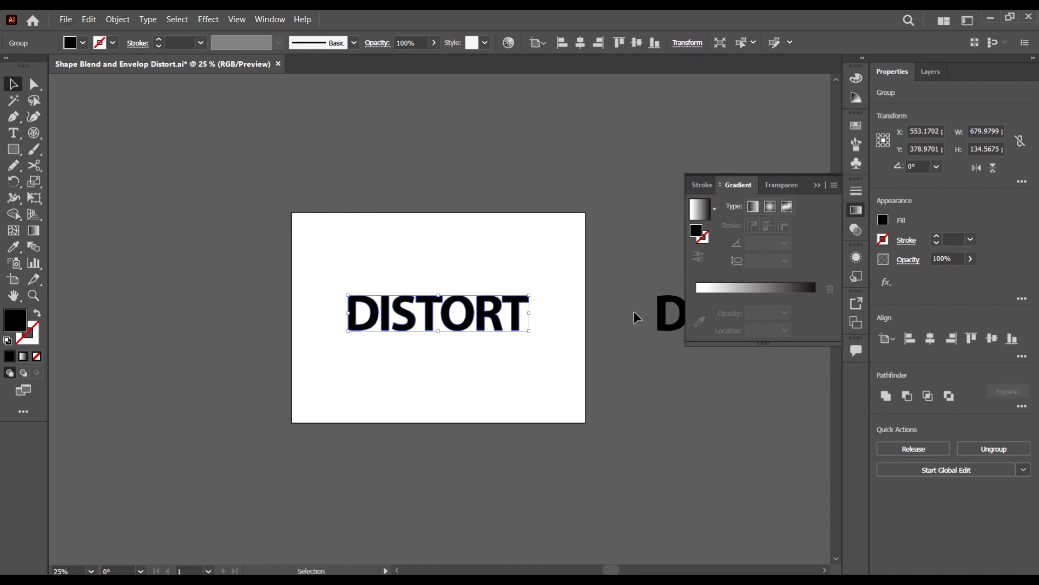
{"action": "key", "text": "ctrl+plus"}
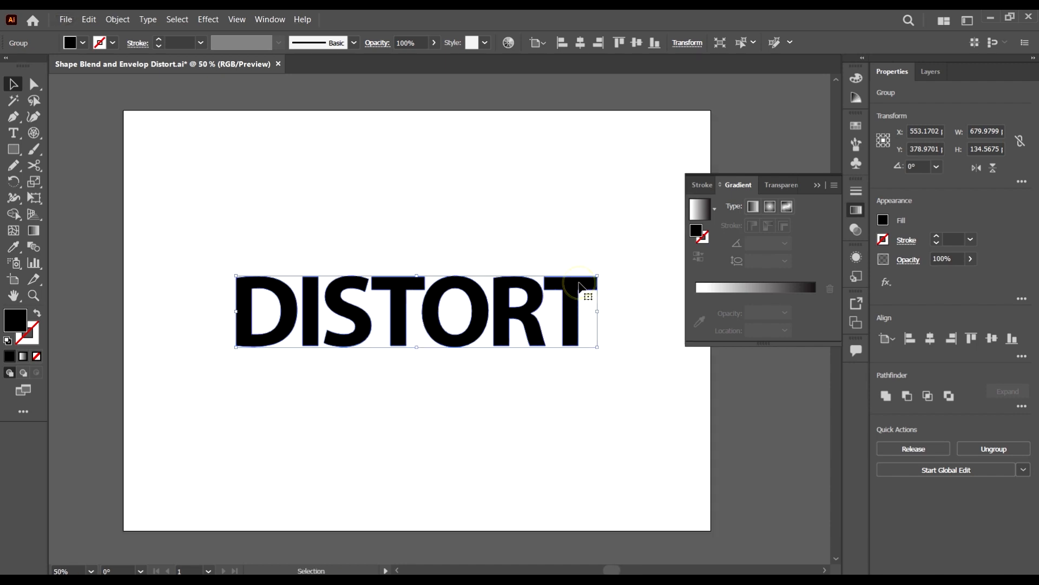
{"action": "key", "text": "ctrl+plus"}
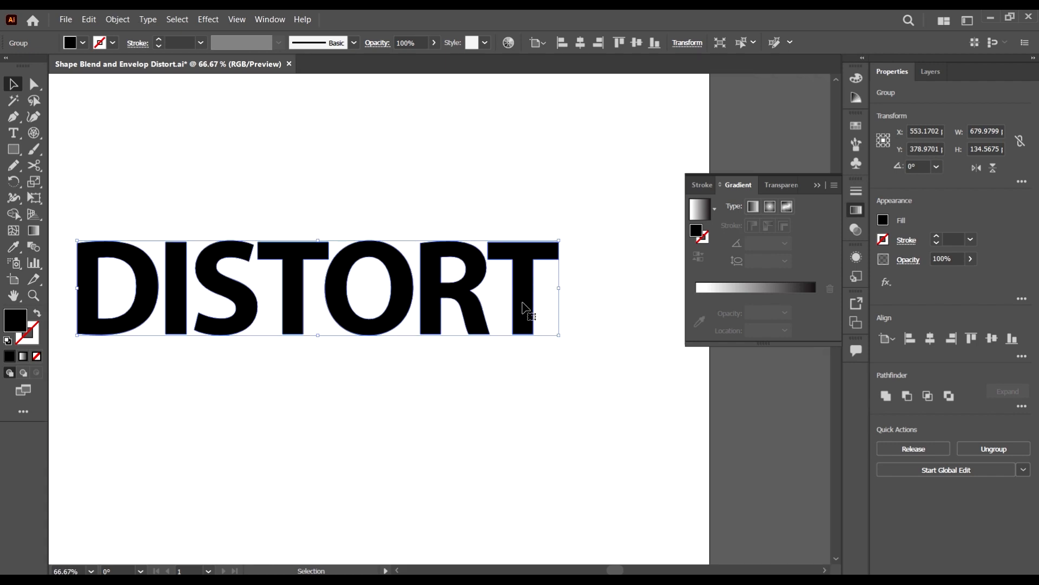
{"action": "key", "text": "ctrl+minus"}
{"action": "key", "text": "ctrl+minus"}
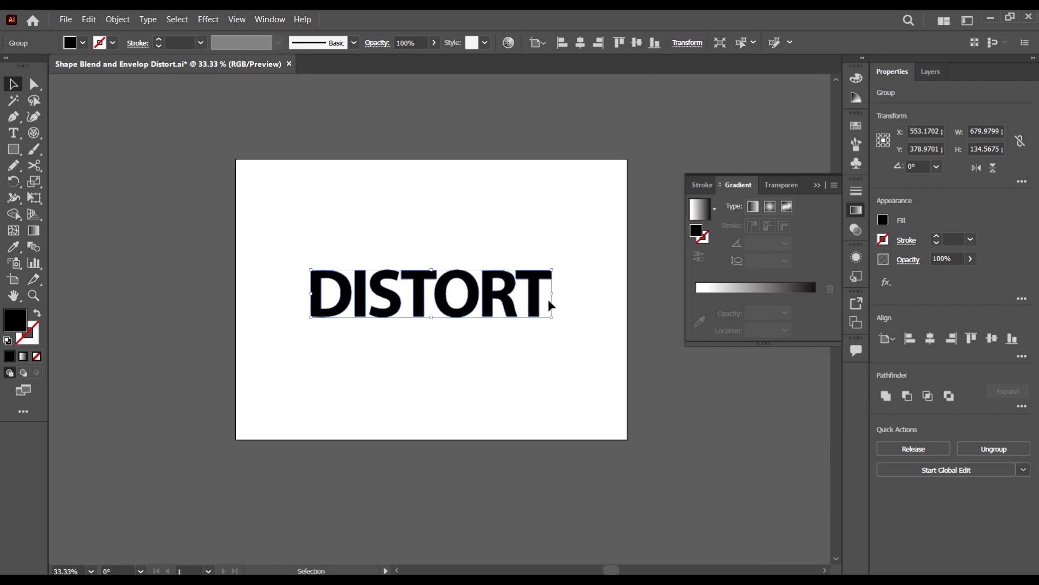
{"action": "left_click", "coordinate": [442, 330]}
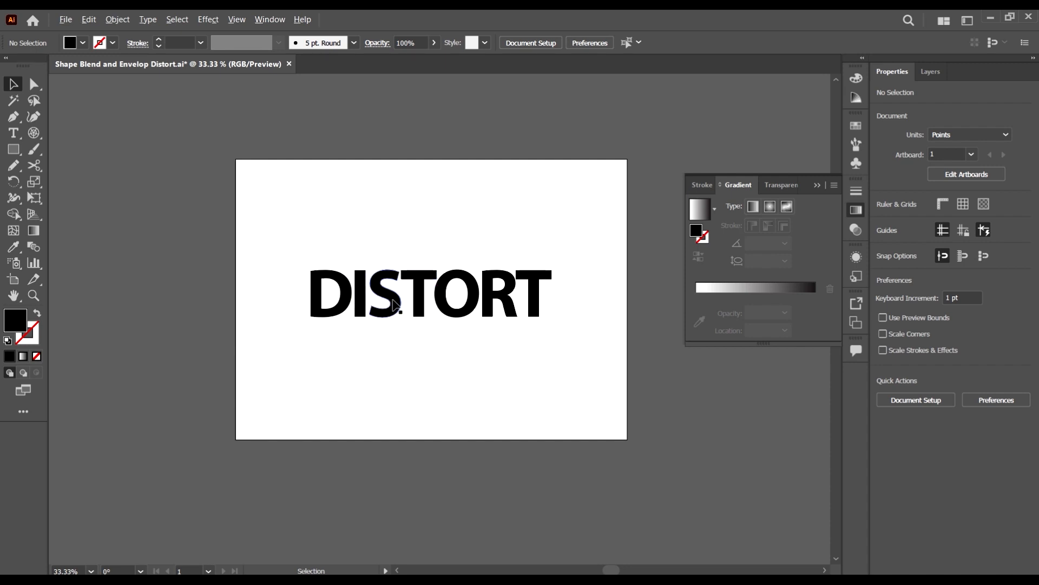
- Select the grouped DISTORT lettering on the artboard
{"action": "scroll", "coordinate": [528, 306], "scroll_direction": "up", "scroll_amount": 1}
{"action": "left_click", "coordinate": [423, 304]}
{"action": "scroll", "coordinate": [424, 305], "scroll_direction": "up", "scroll_amount": 1}
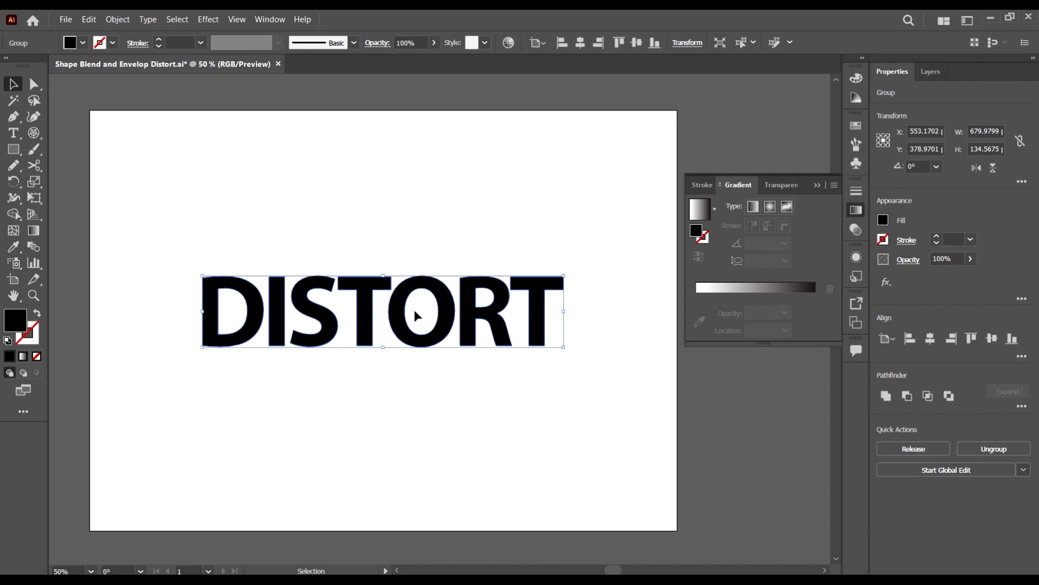
{"action": "left_click", "coordinate": [117, 19]}
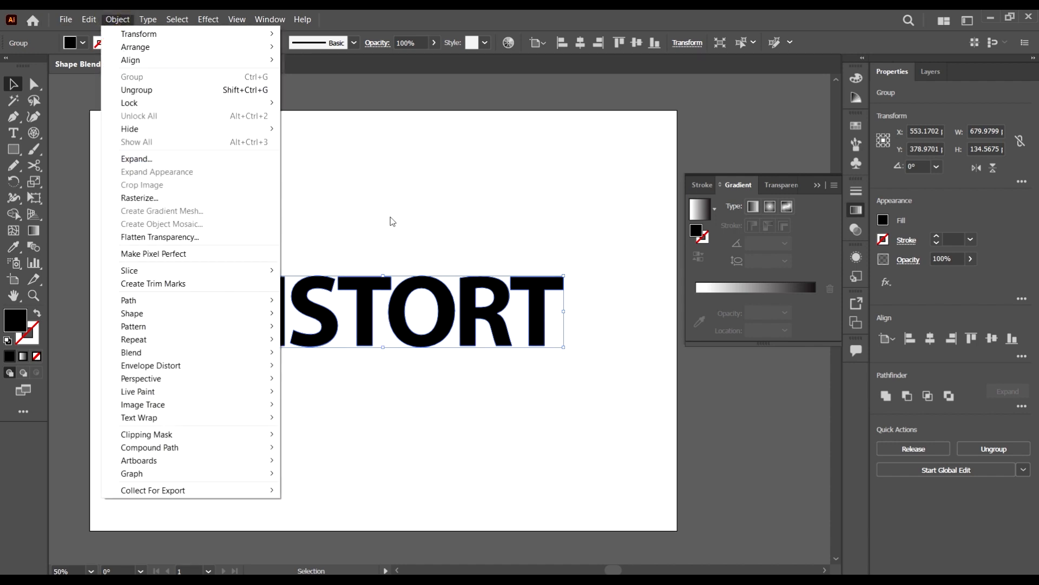
{"action": "left_click", "coordinate": [329, 331]}
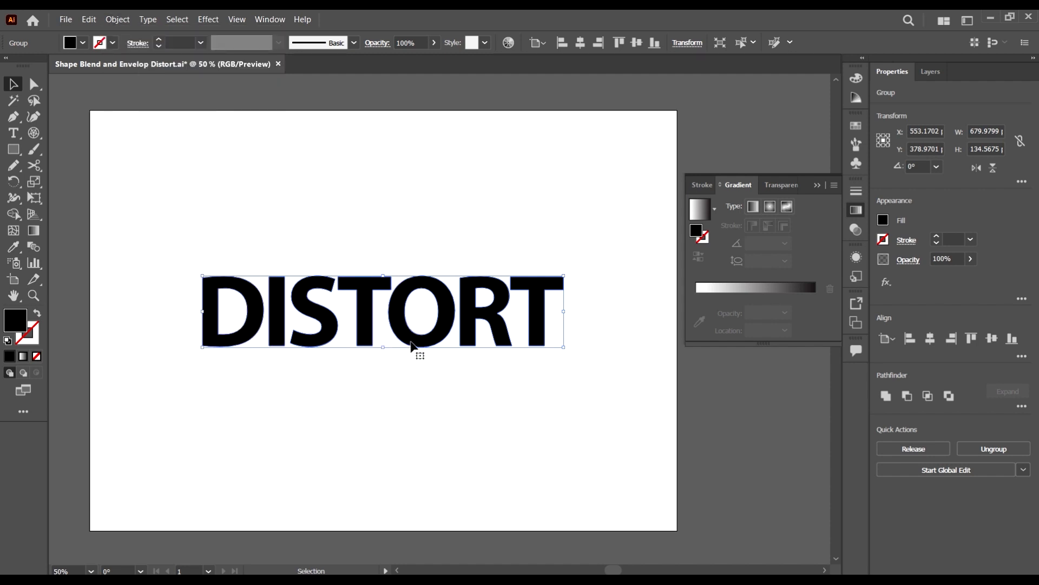
- Start a warp envelope distortion on the DISTORT lettering and set the Rise style's bend to 78%
{"action": "left_click", "coordinate": [118, 20]}
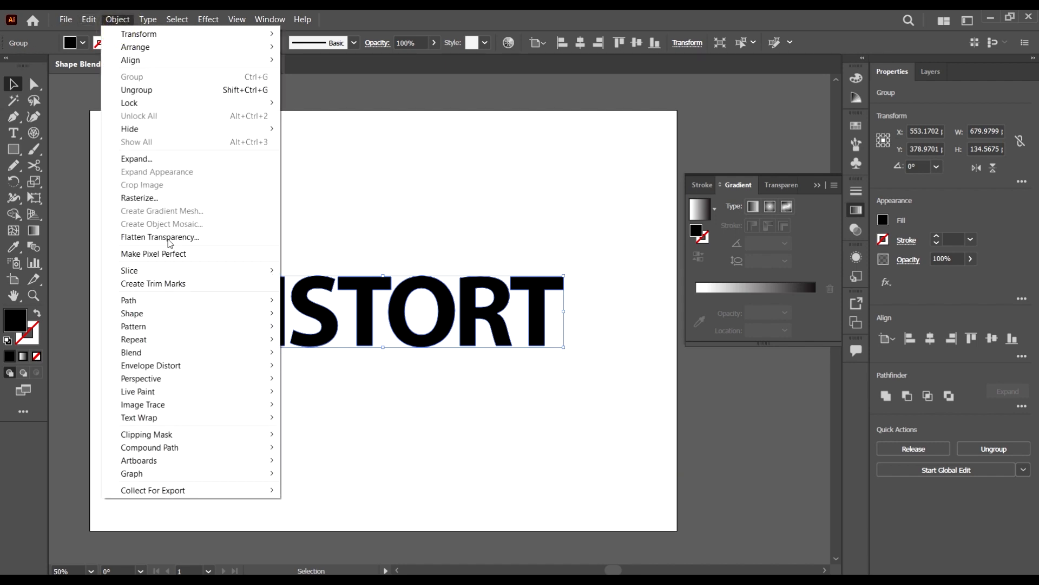
{"action": "mouse_move", "coordinate": [172, 369]}
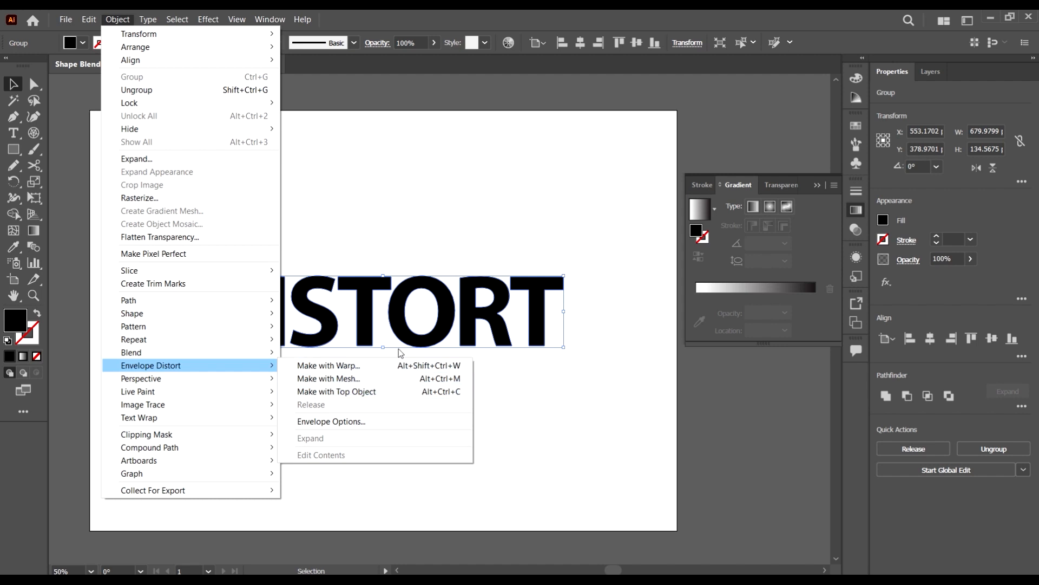
{"action": "left_click", "coordinate": [365, 368]}
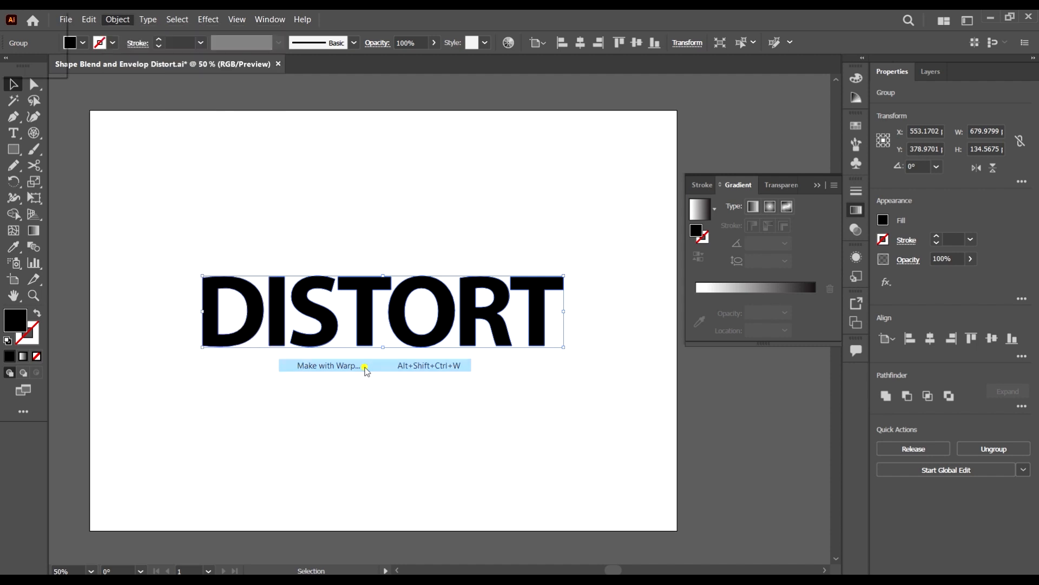
{"action": "left_click_drag", "start_coordinate": [784, 138], "coordinate": [763, 126]}
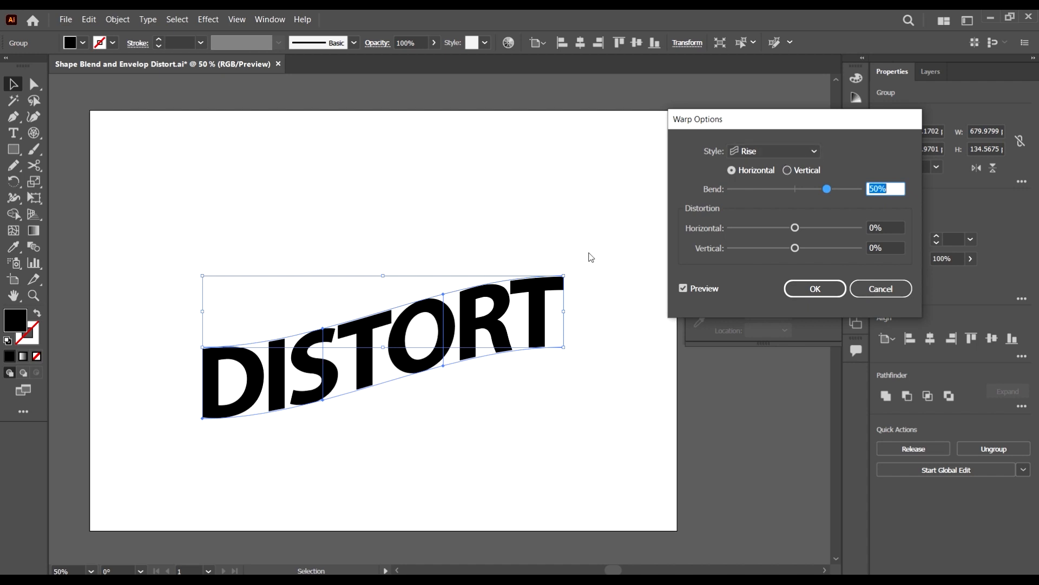
{"action": "left_click_drag", "start_coordinate": [807, 120], "coordinate": [807, 94]}
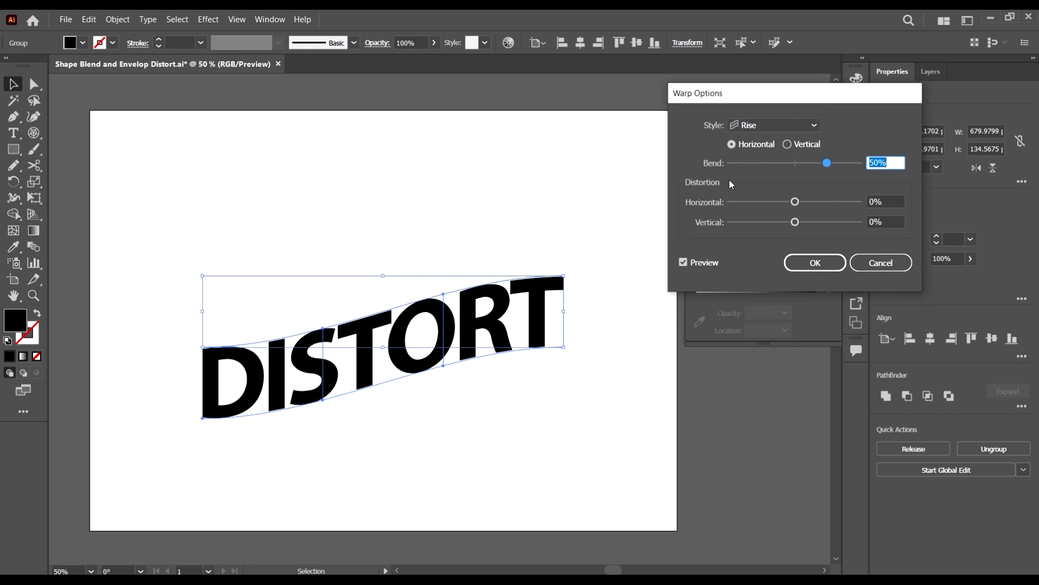
{"action": "left_click_drag", "start_coordinate": [826, 164], "coordinate": [844, 164]}
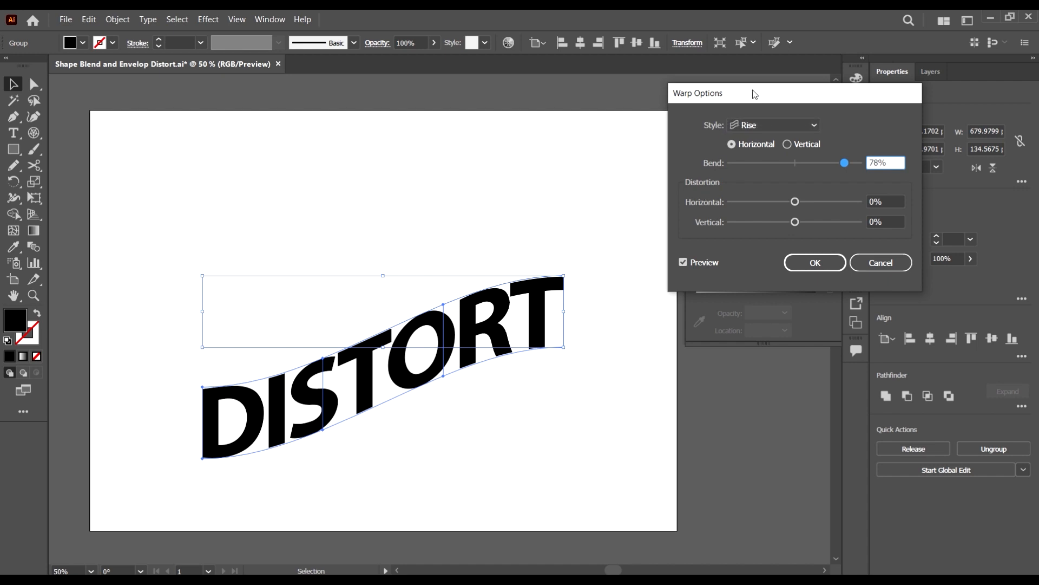
{"action": "left_click_drag", "start_coordinate": [756, 94], "coordinate": [762, 87]}
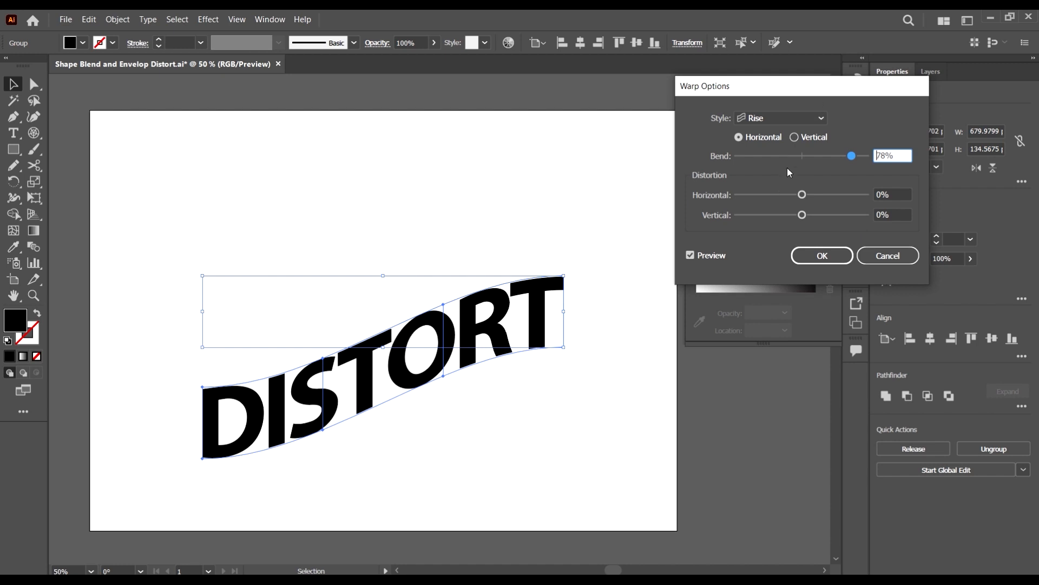
- Preview the Rise warp vertically, return it to horizontal, and try bends of -100% and -73% before setting 54%
{"action": "left_click", "coordinate": [793, 138]}
{"action": "left_click", "coordinate": [738, 137]}
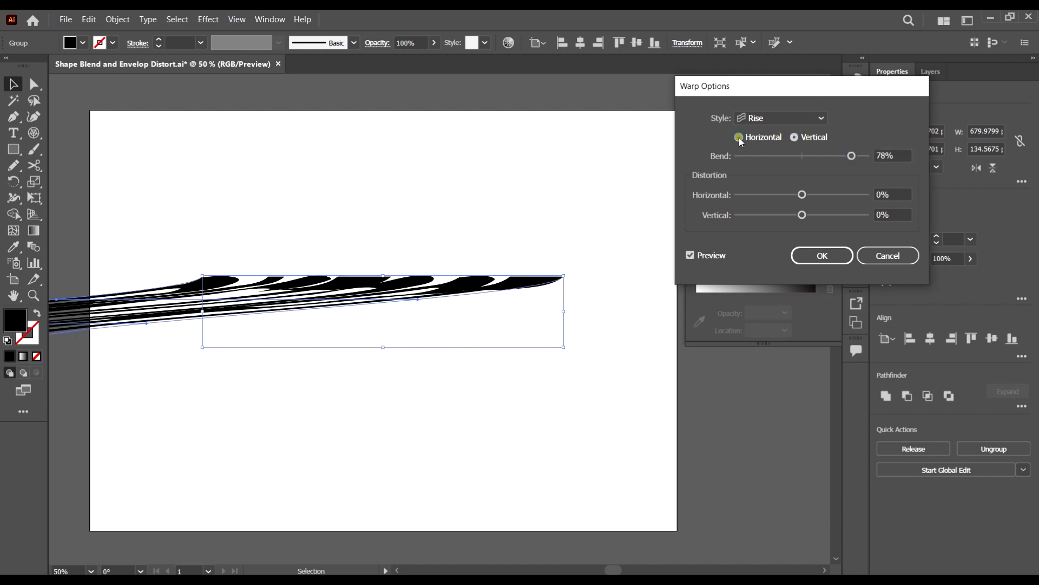
{"action": "left_click_drag", "start_coordinate": [852, 157], "coordinate": [693, 163]}
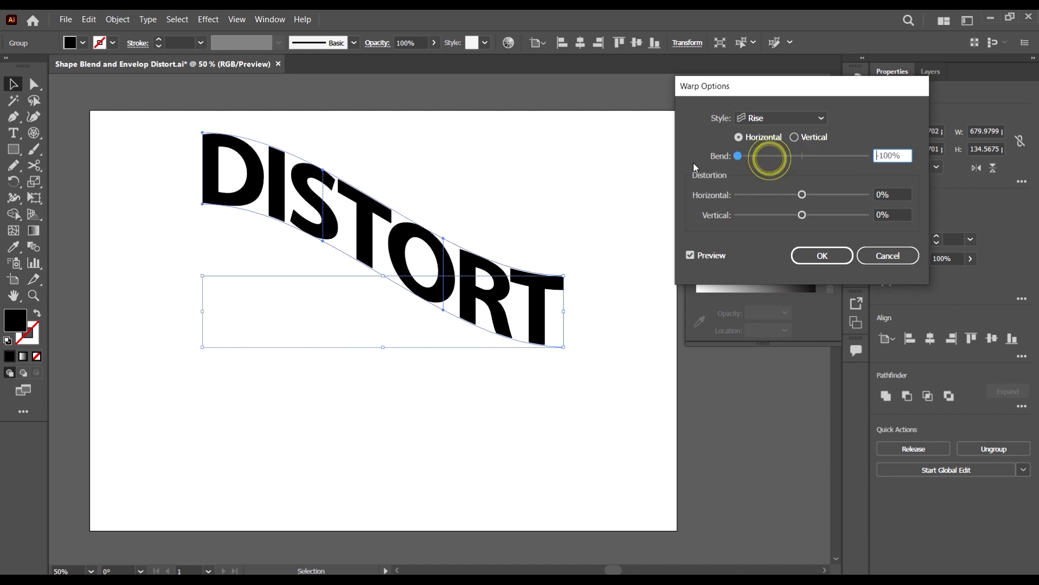
{"action": "left_click", "coordinate": [790, 155]}
{"action": "left_click_drag", "start_coordinate": [765, 157], "coordinate": [755, 158]}
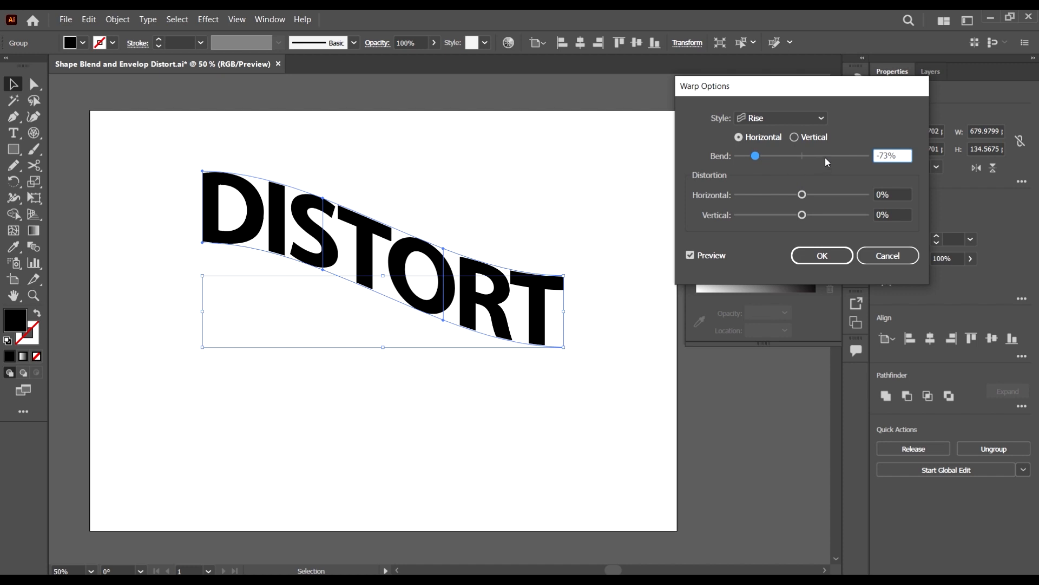
{"action": "mouse_move", "coordinate": [826, 159]}
{"action": "left_mouse_down"}
{"action": "mouse_move", "coordinate": [852, 158]}
{"action": "mouse_move", "coordinate": [837, 157]}
{"action": "left_mouse_up"}
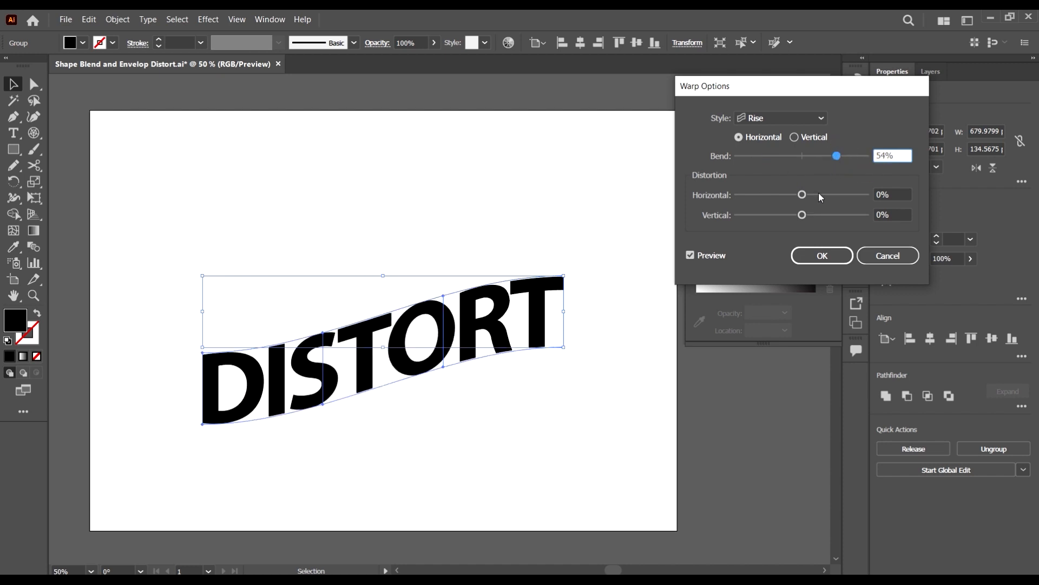
- Set the Rise warp's horizontal distortion to 49% and its vertical distortion to 0%
{"action": "left_click_drag", "start_coordinate": [821, 195], "coordinate": [804, 219]}
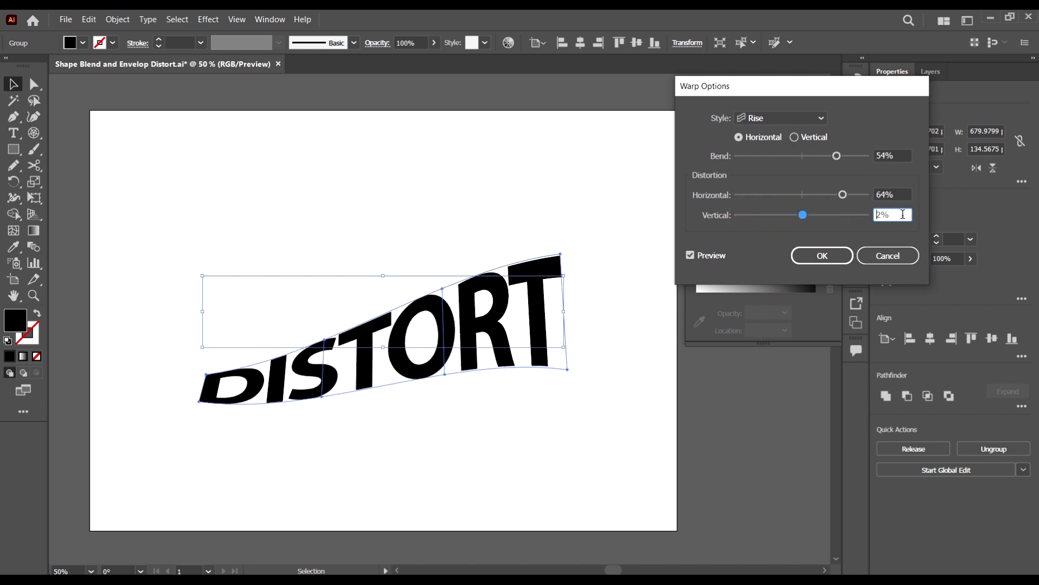
{"action": "type", "text": "0"}
{"action": "left_click", "coordinate": [892, 195]}
{"action": "mouse_move", "coordinate": [845, 196]}
{"action": "left_mouse_down"}
{"action": "mouse_move", "coordinate": [820, 203]}
{"action": "mouse_move", "coordinate": [834, 197]}
{"action": "left_mouse_up"}
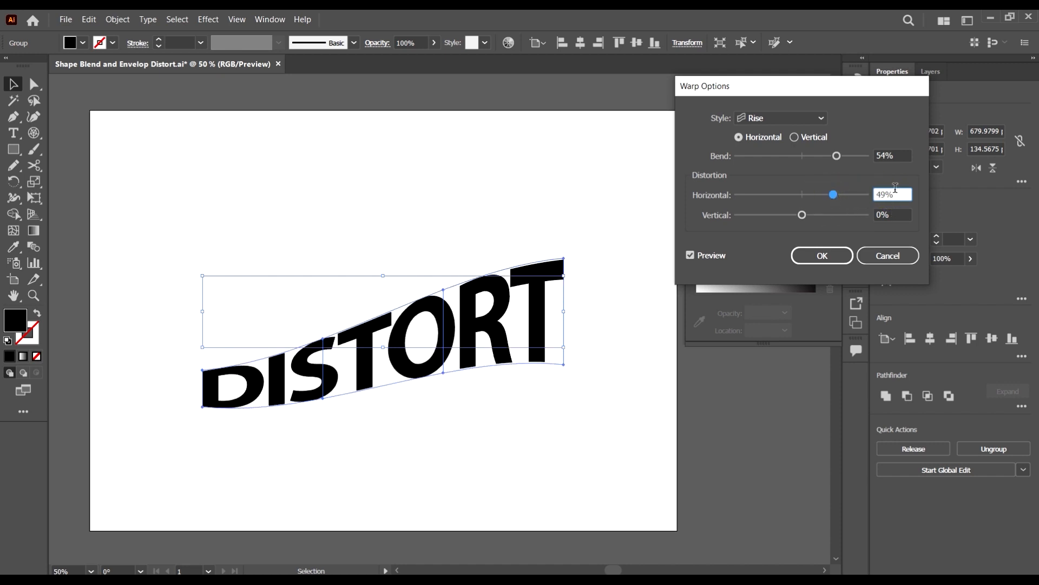
- Switch the warp style to Arc and reset the bend, horizontal distortion and vertical distortion to 0%
{"action": "left_click", "coordinate": [774, 118]}
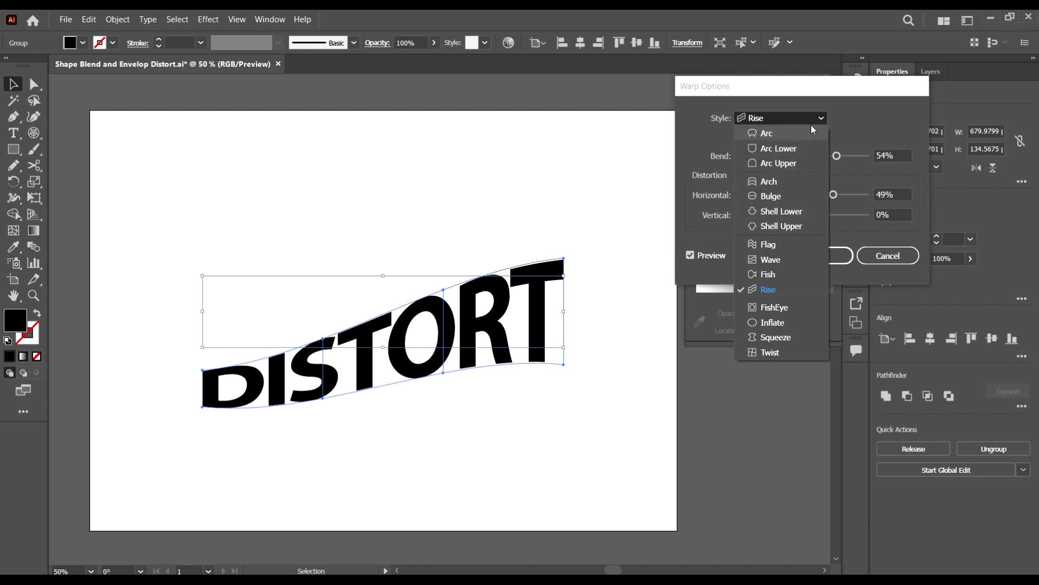
{"action": "left_click", "coordinate": [767, 132]}
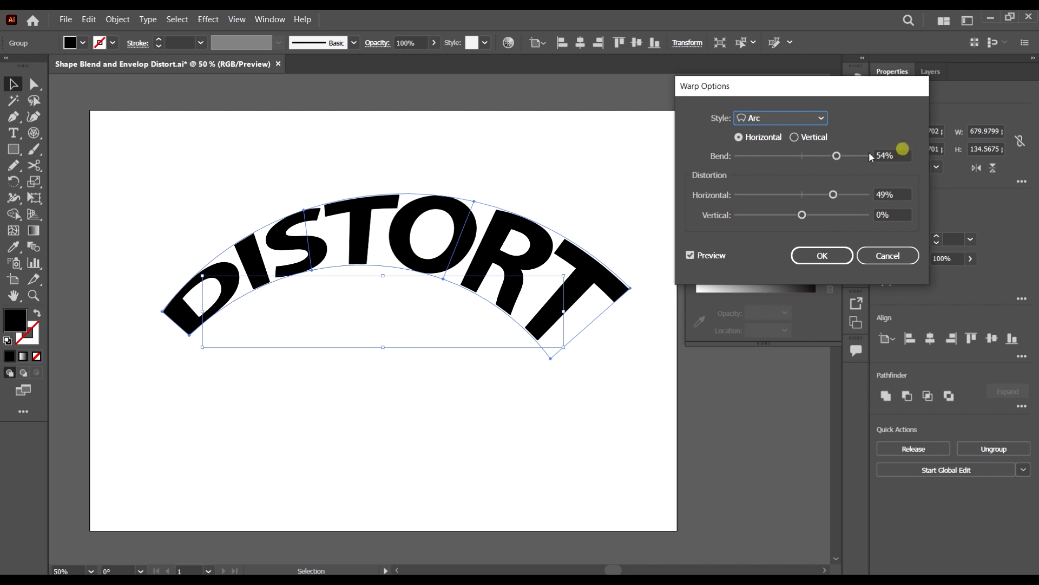
{"action": "left_click", "coordinate": [891, 155]}
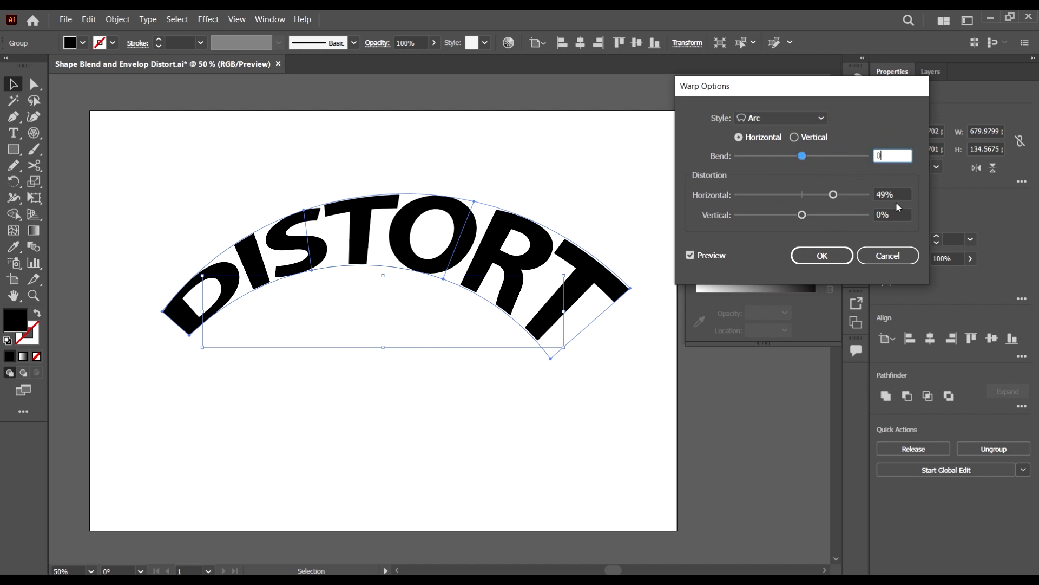
{"action": "left_click", "coordinate": [895, 198]}
{"action": "type", "text": "0"}
{"action": "left_click", "coordinate": [887, 211]}
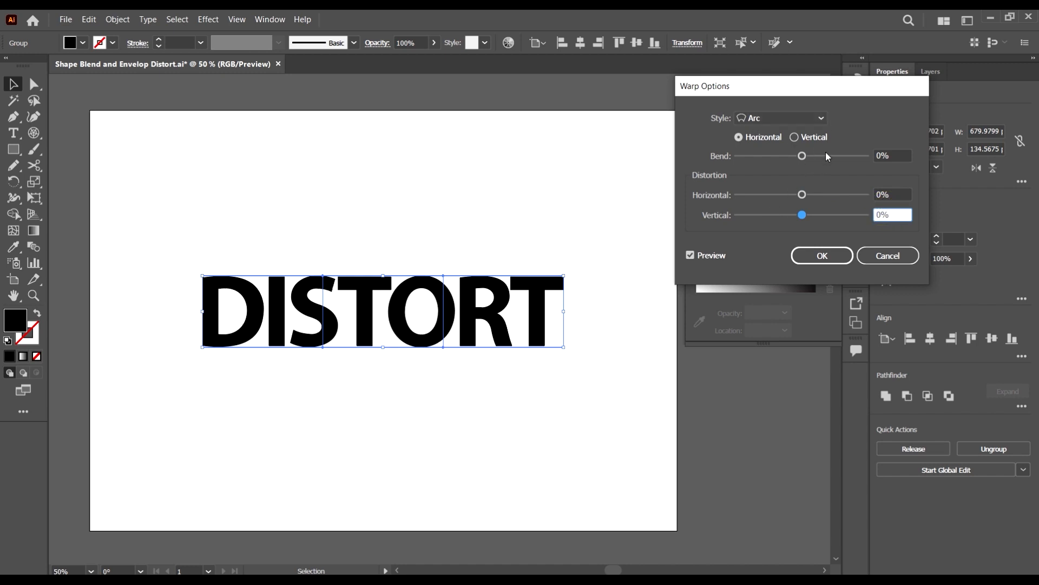
- Preview the Arc warp with a bend of -68%, and the Arc Lower style with a bend of 73%
{"action": "left_click_drag", "start_coordinate": [826, 156], "coordinate": [760, 156]}
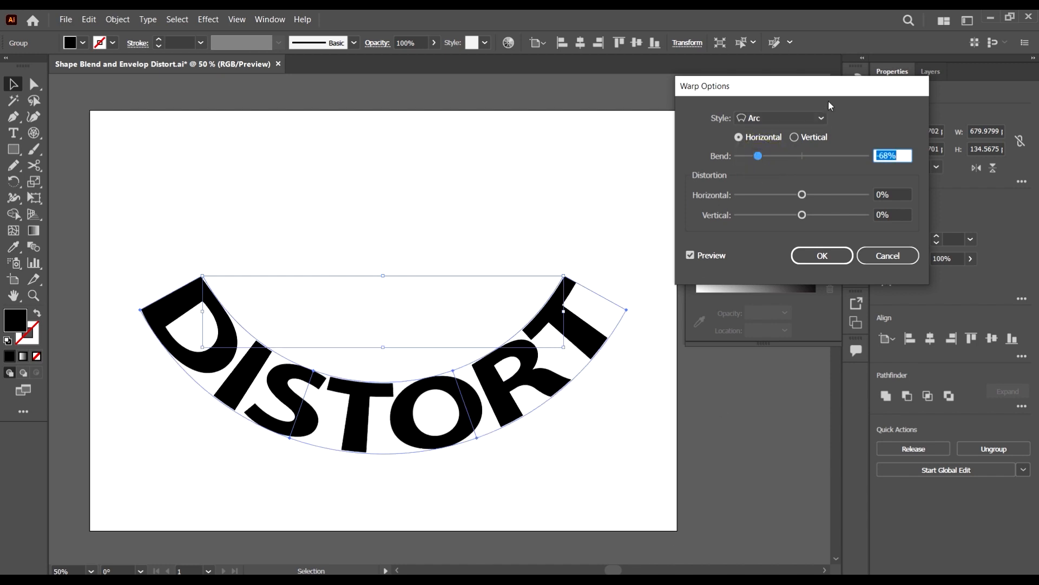
{"action": "left_click", "coordinate": [767, 118]}
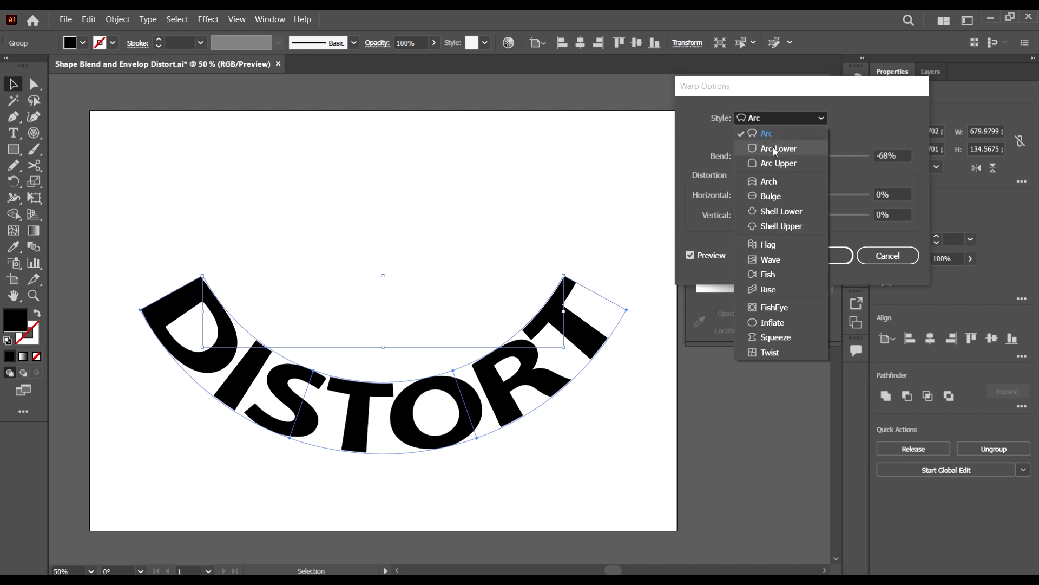
{"action": "left_click", "coordinate": [773, 146]}
{"action": "left_click_drag", "start_coordinate": [804, 158], "coordinate": [849, 158]}
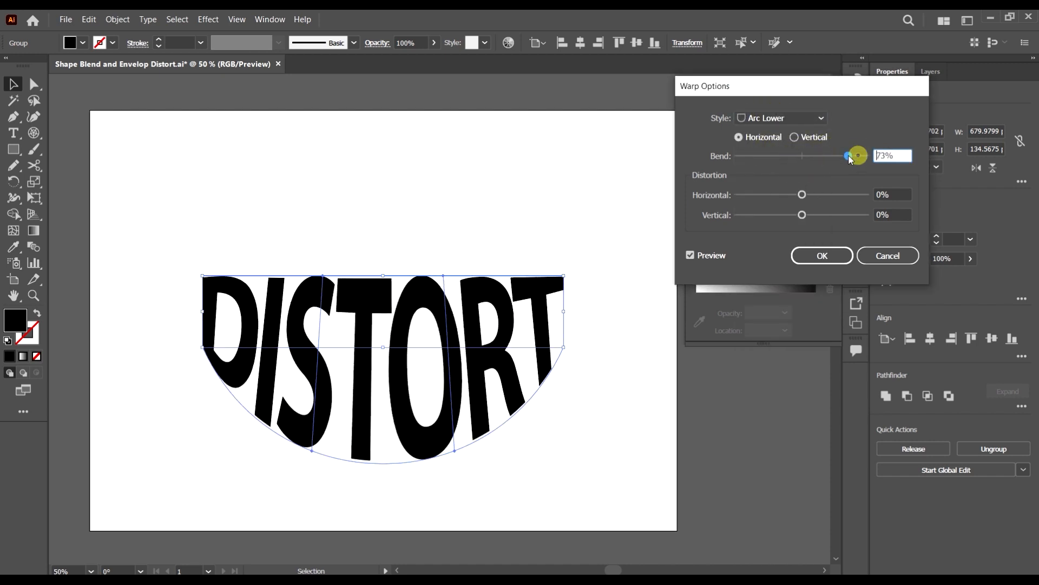
- Preview the Arc Upper, Arch, Bulge, Shell Lower and Shell Upper warp styles on the lettering one after another
{"action": "left_click", "coordinate": [812, 119]}
{"action": "left_click", "coordinate": [785, 164]}
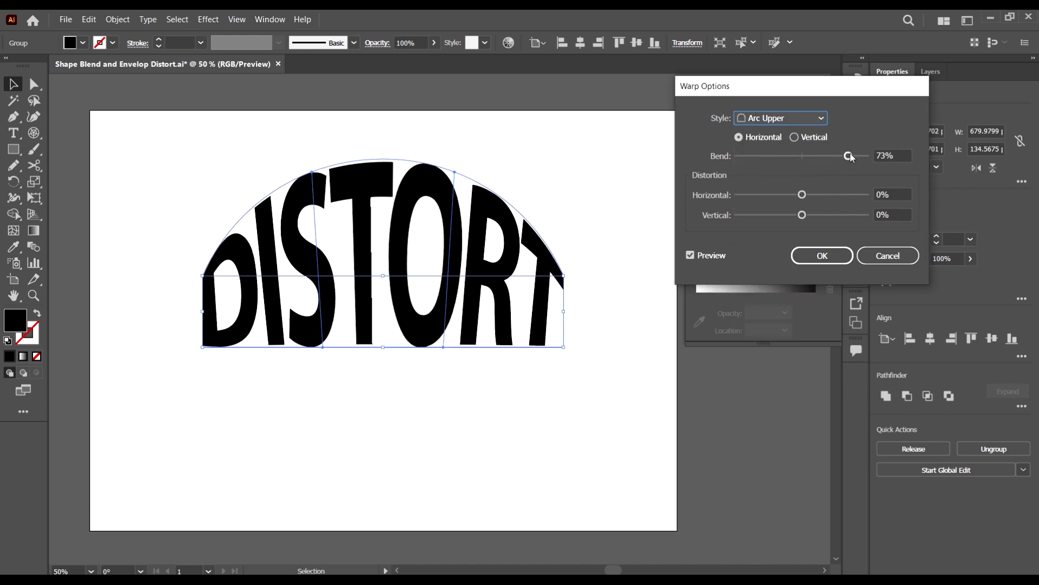
{"action": "left_click", "coordinate": [807, 119]}
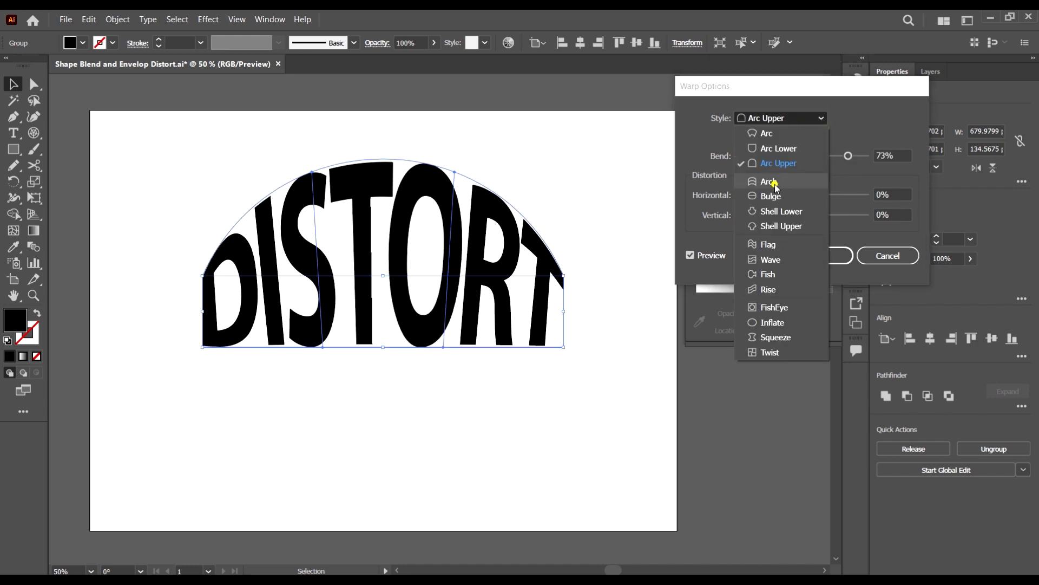
{"action": "left_click", "coordinate": [775, 184]}
{"action": "left_click", "coordinate": [796, 118]}
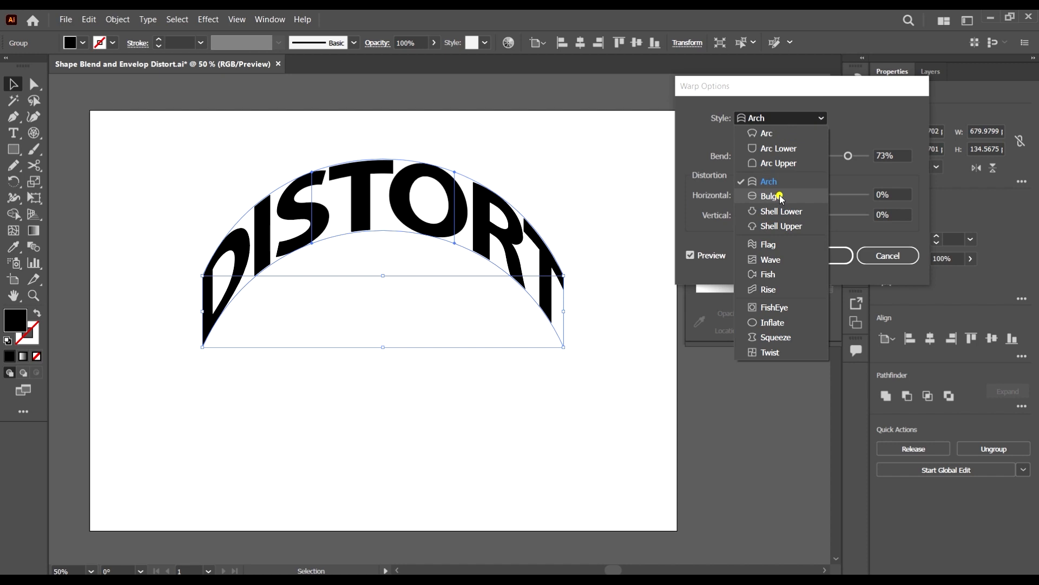
{"action": "left_click", "coordinate": [777, 196]}
{"action": "left_click", "coordinate": [778, 118]}
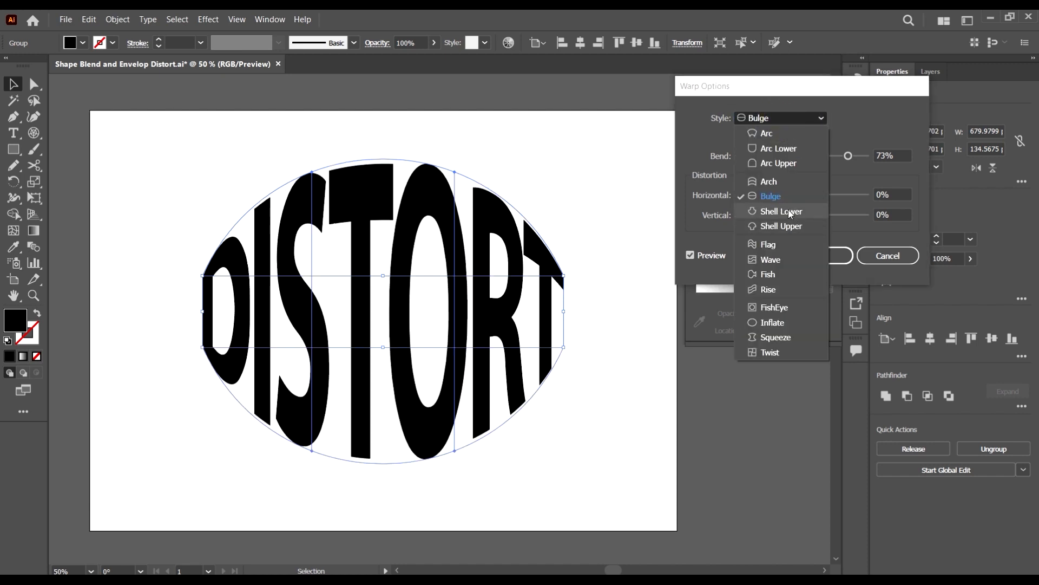
{"action": "left_click", "coordinate": [790, 212]}
{"action": "left_click", "coordinate": [778, 118]}
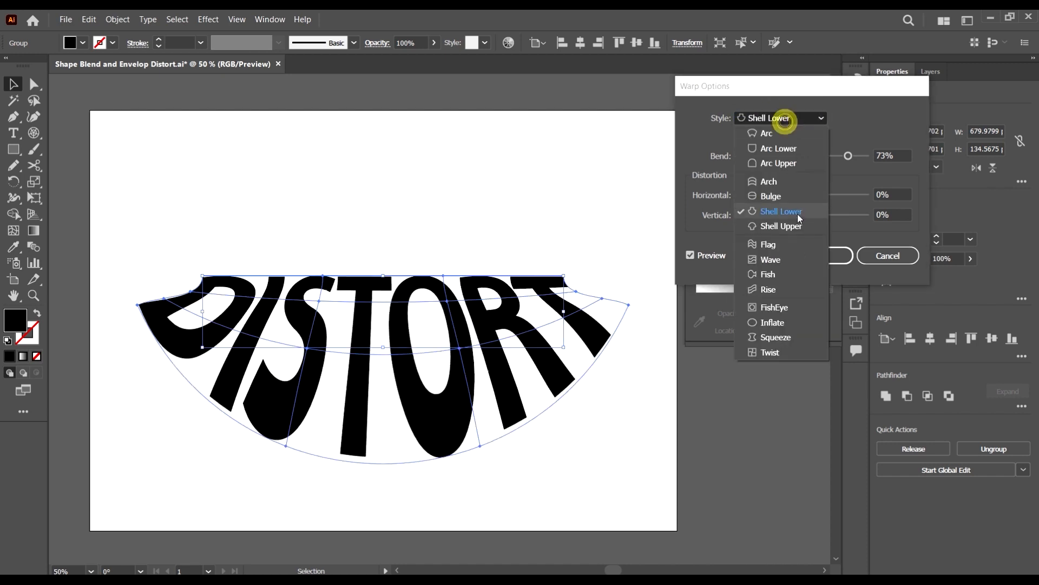
{"action": "left_click", "coordinate": [790, 227]}
- Apply the Flag warp style with a 100% bend to the lettering and deselect it
{"action": "left_click", "coordinate": [769, 118]}
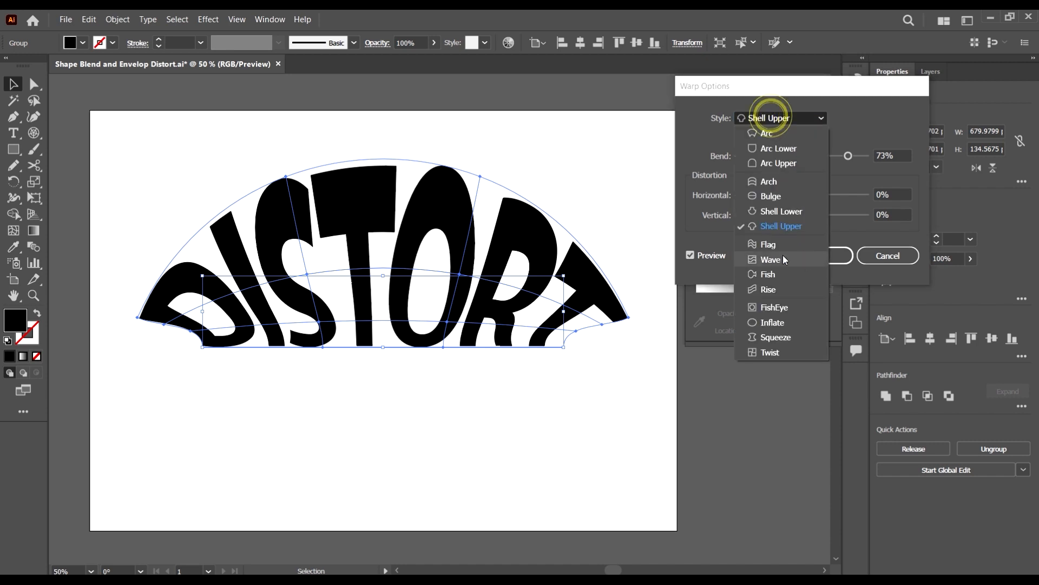
{"action": "left_click", "coordinate": [781, 248]}
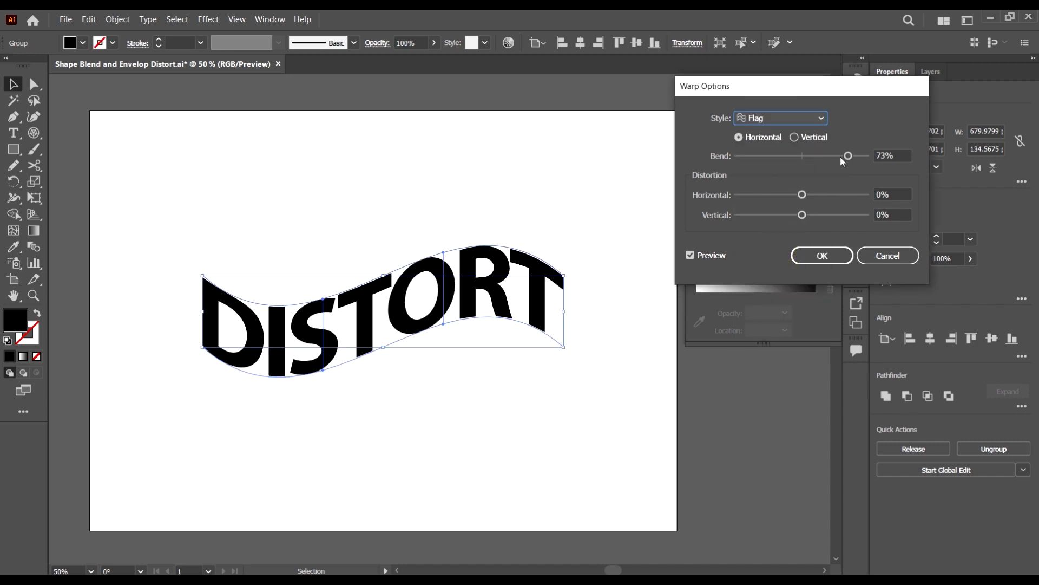
{"action": "left_click_drag", "start_coordinate": [842, 157], "coordinate": [866, 156]}
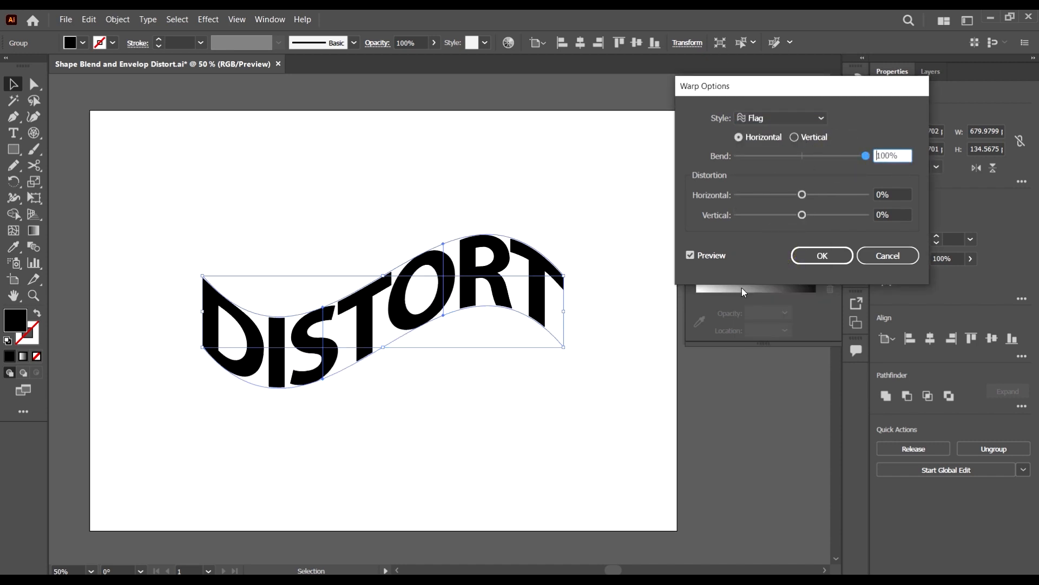
{"action": "left_click", "coordinate": [841, 256]}
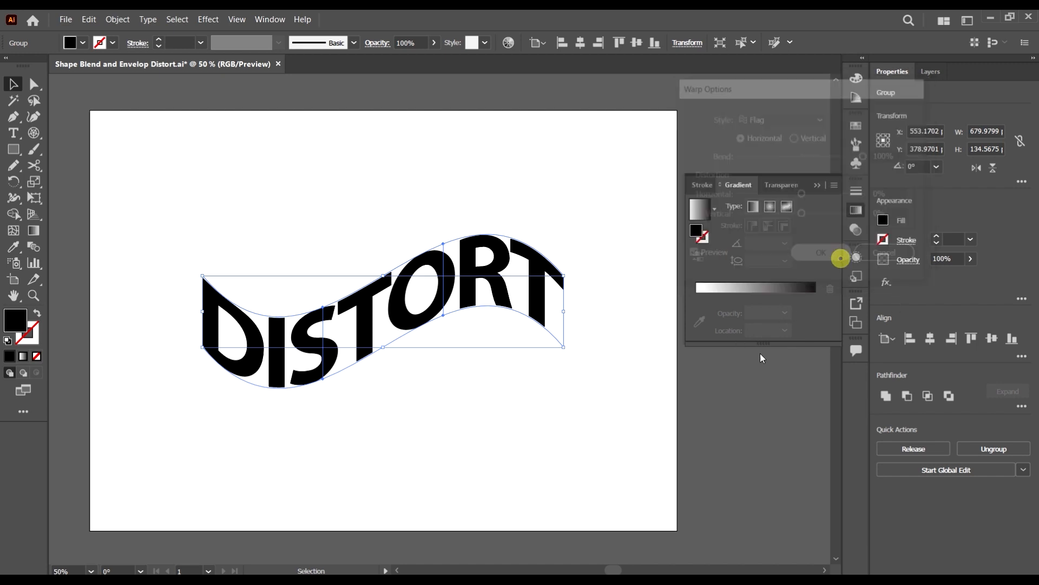
{"action": "left_click", "coordinate": [625, 387]}
{"action": "scroll", "coordinate": [367, 325], "scroll_direction": "down", "scroll_amount": 3}
{"action": "scroll", "coordinate": [390, 347], "scroll_direction": "up", "scroll_amount": 3}
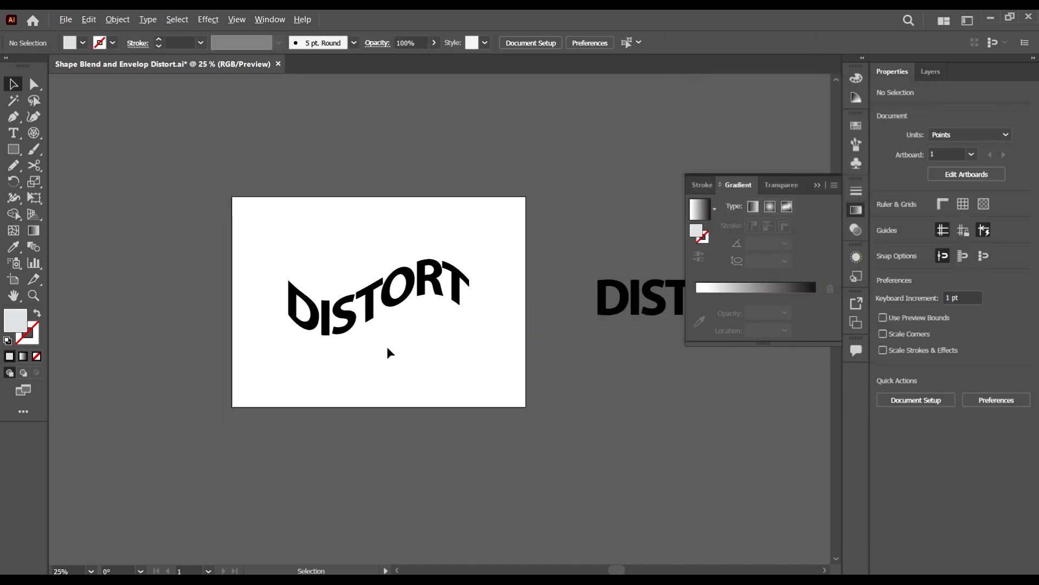
{"action": "left_click", "coordinate": [459, 275]}
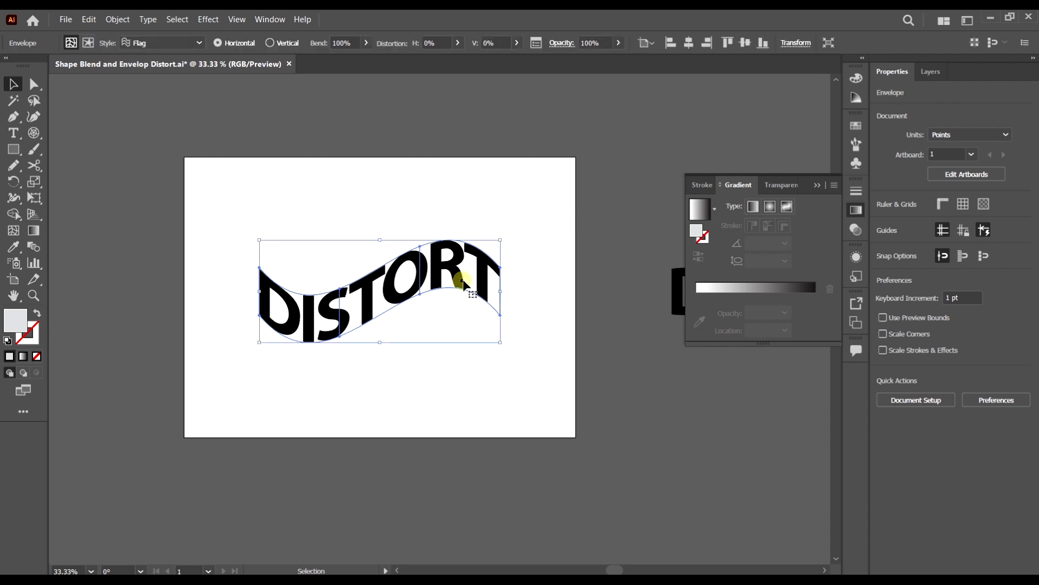
{"action": "scroll", "coordinate": [455, 286], "scroll_direction": "down", "scroll_amount": 1}
{"action": "left_click_drag", "start_coordinate": [463, 294], "coordinate": [464, 145]}
{"action": "key", "text": "ctrl+z"}
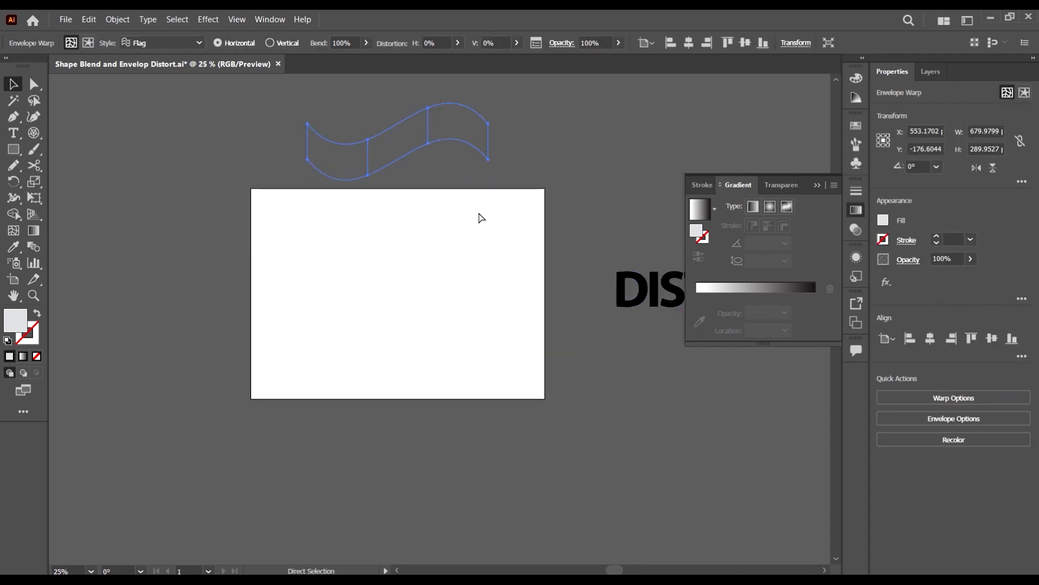
{"action": "left_click", "coordinate": [545, 340]}
- Delete the flag-warped lettering and place a fresh copy of the plain DISTORT lettering on the artboard at about X 581 pt, Y 379 pt
{"action": "left_click", "coordinate": [479, 278]}
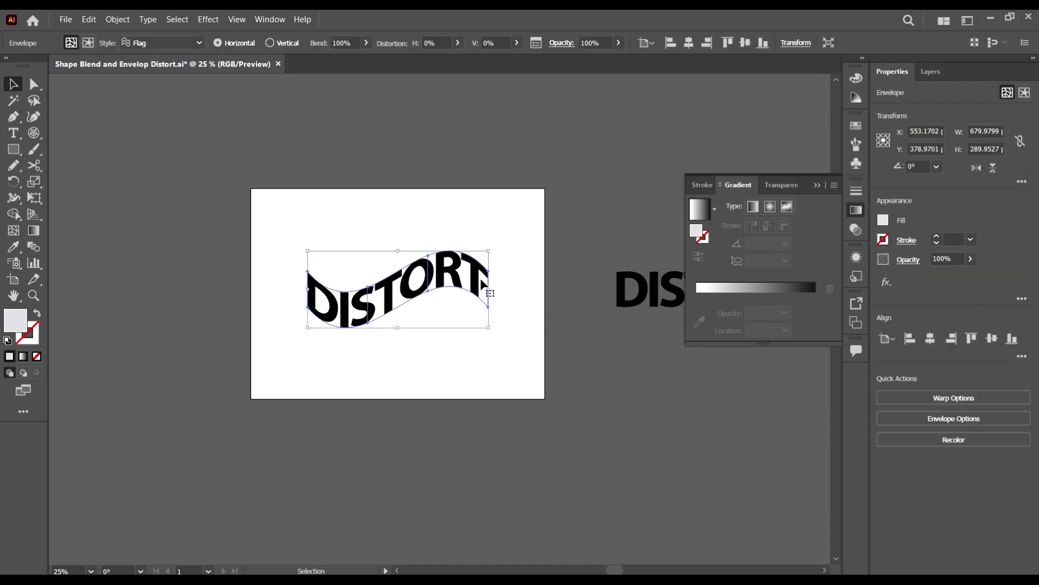
{"action": "key", "text": "Delete"}
{"action": "left_click", "coordinate": [656, 296]}
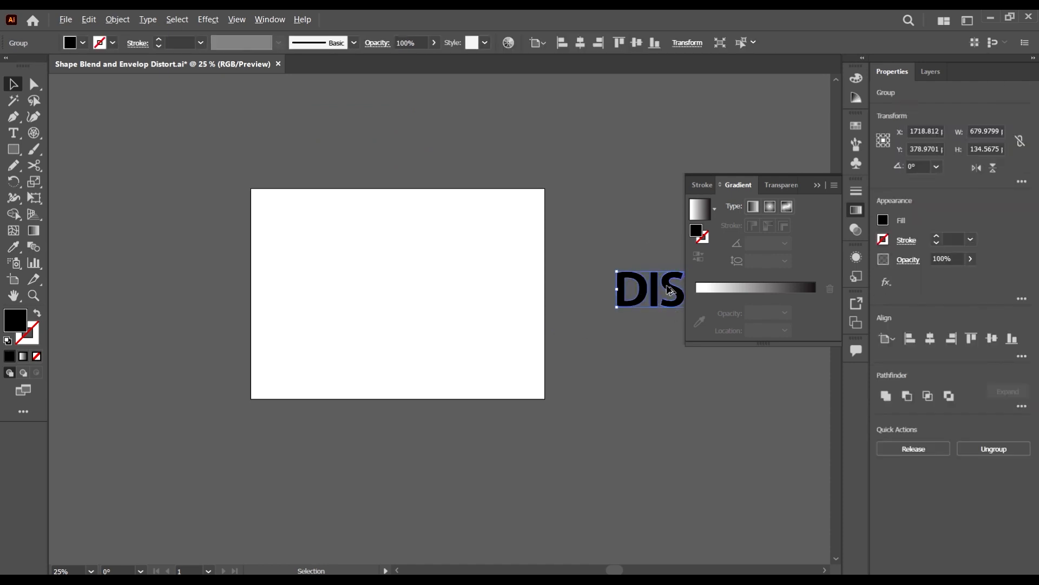
{"action": "left_click_drag", "start_coordinate": [672, 290], "coordinate": [365, 315]}
{"action": "scroll", "coordinate": [403, 287], "scroll_direction": "up", "scroll_amount": 2}
{"action": "scroll", "coordinate": [431, 274], "scroll_direction": "right", "scroll_amount": 1}
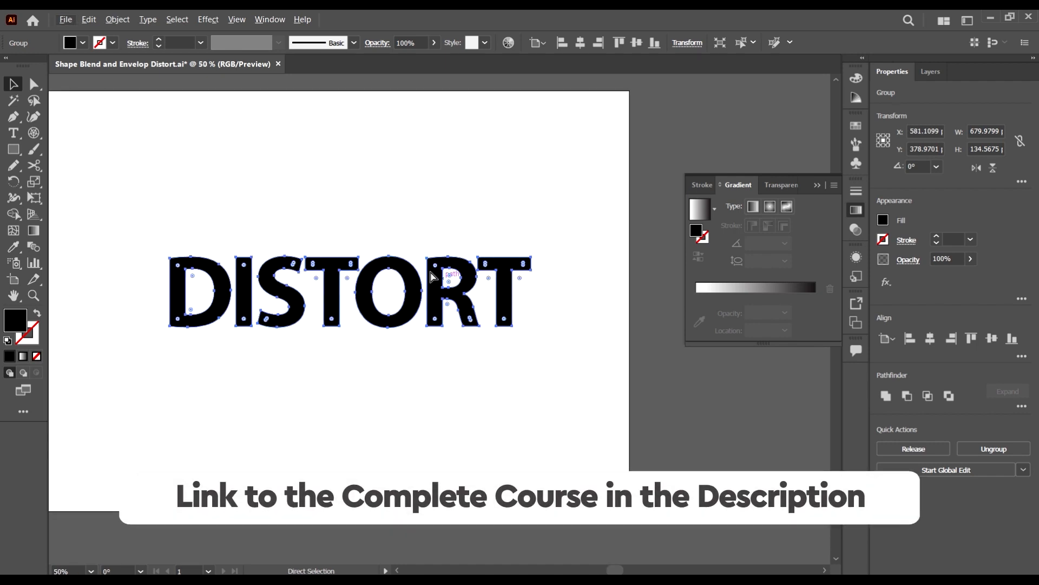
- Shift the DISTORT lettering to about X 571 pt and apply an envelope mesh with 4 rows and 4 columns
{"action": "scroll", "coordinate": [430, 275], "scroll_direction": "left", "scroll_amount": 3}
{"action": "scroll", "coordinate": [464, 301], "scroll_direction": "up", "scroll_amount": 1}
{"action": "left_click_drag", "start_coordinate": [506, 330], "coordinate": [506, 329]}
{"action": "left_click", "coordinate": [120, 20]}
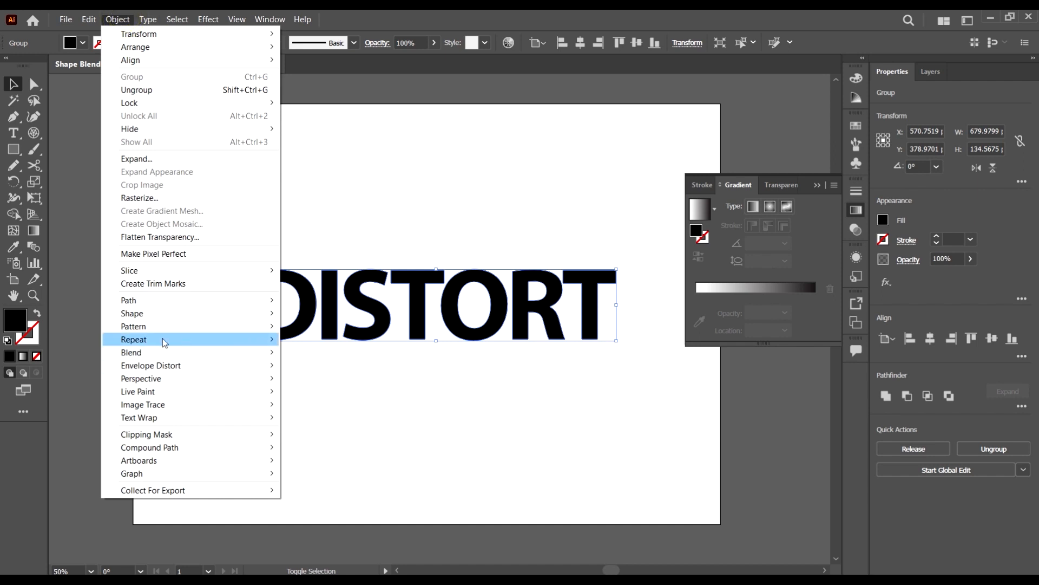
{"action": "mouse_move", "coordinate": [187, 370]}
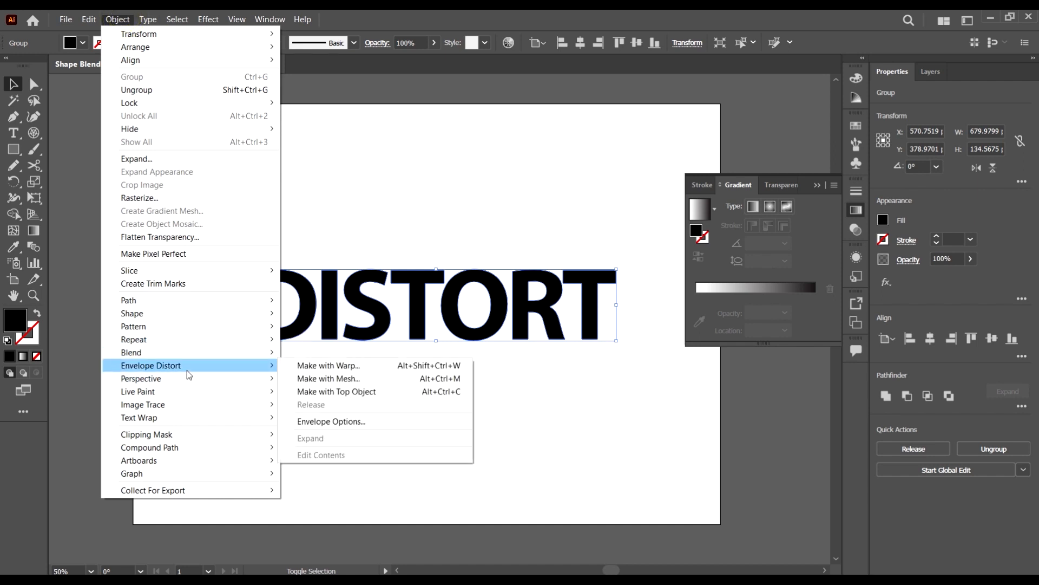
{"action": "left_click", "coordinate": [338, 378]}
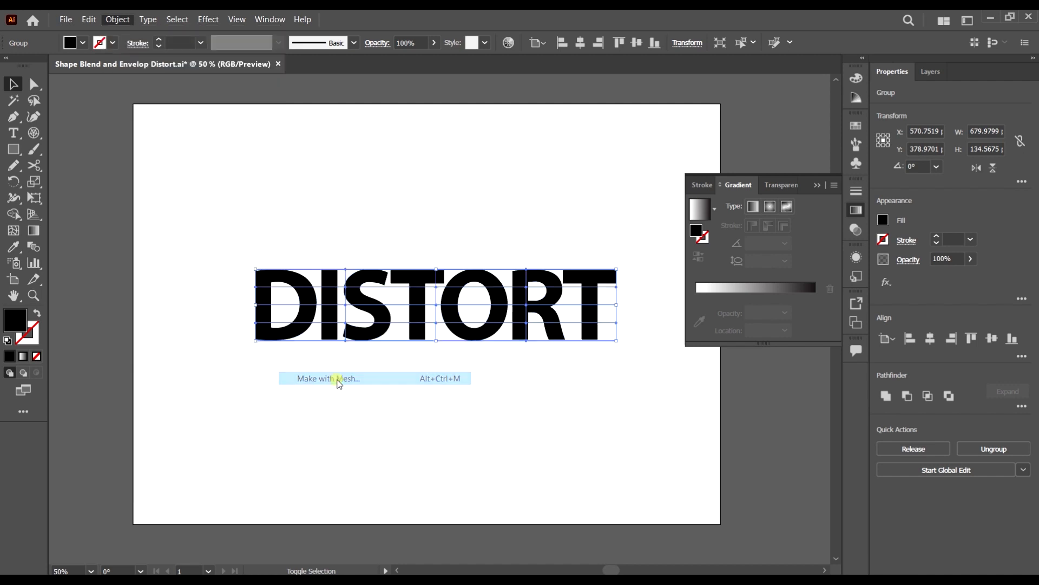
{"action": "left_click_drag", "start_coordinate": [539, 225], "coordinate": [637, 227]}
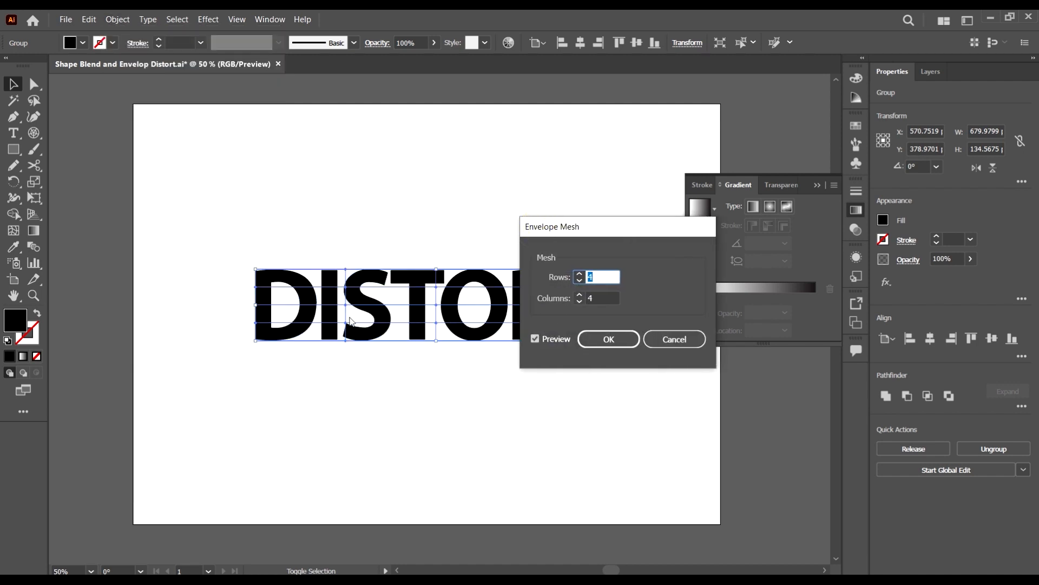
{"action": "left_click", "coordinate": [609, 340]}
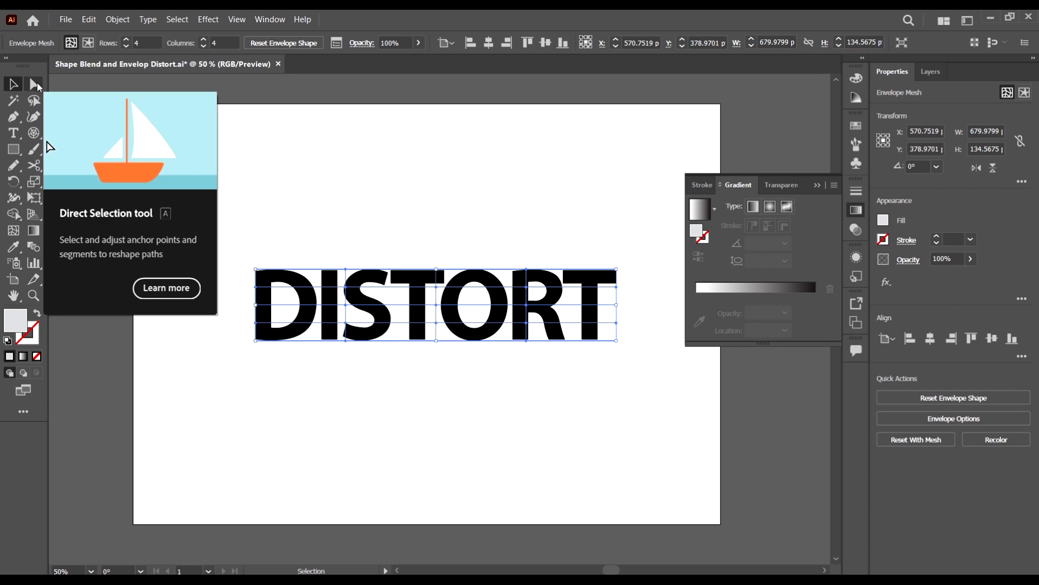
- Pull the middle, far-right and far-left columns of mesh points downward to bend the lettering into a wave
{"action": "left_click", "coordinate": [35, 85]}
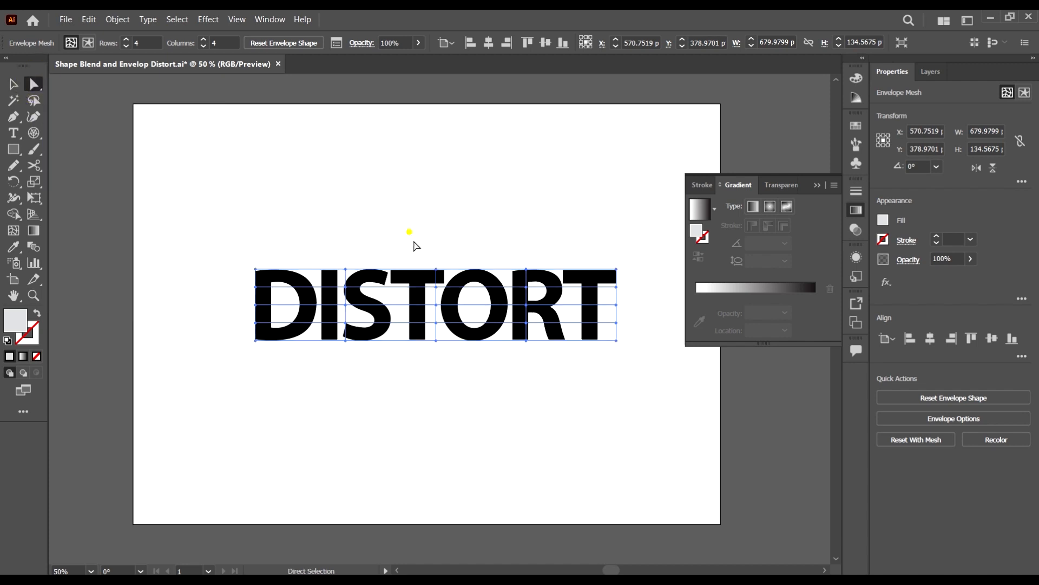
{"action": "left_click_drag", "start_coordinate": [411, 238], "coordinate": [447, 406]}
{"action": "left_click_drag", "start_coordinate": [436, 287], "coordinate": [436, 325]}
{"action": "left_click", "coordinate": [604, 238]}
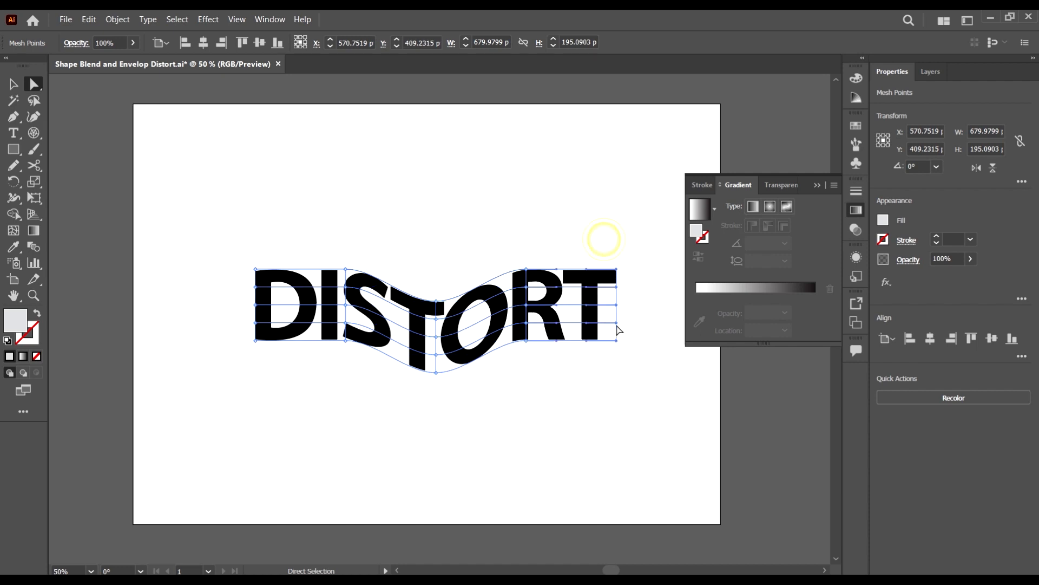
{"action": "left_click_drag", "start_coordinate": [617, 286], "coordinate": [616, 322]}
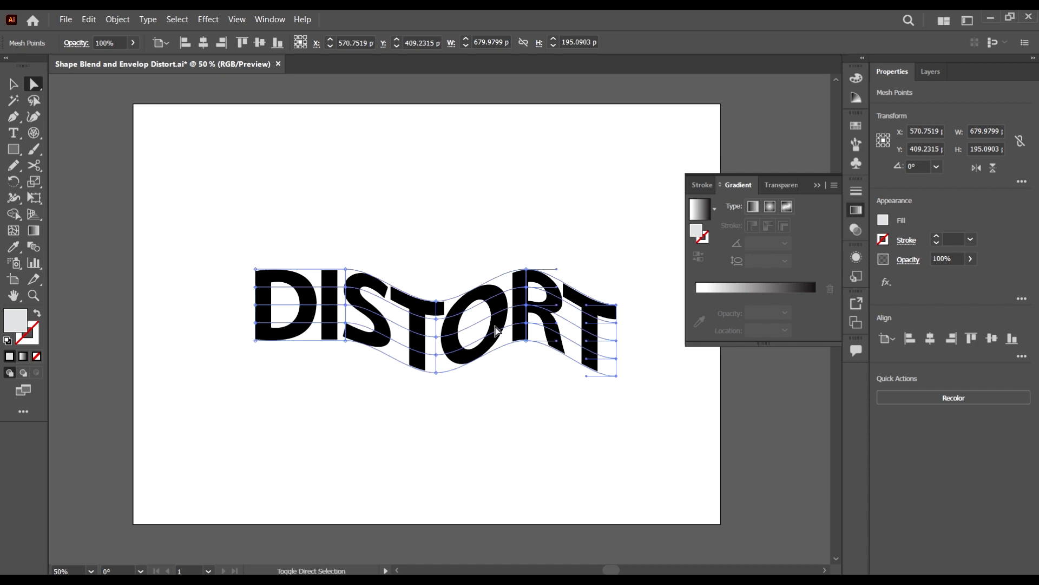
{"action": "left_click_drag", "start_coordinate": [226, 230], "coordinate": [273, 358]}
{"action": "left_click_drag", "start_coordinate": [255, 292], "coordinate": [254, 329]}
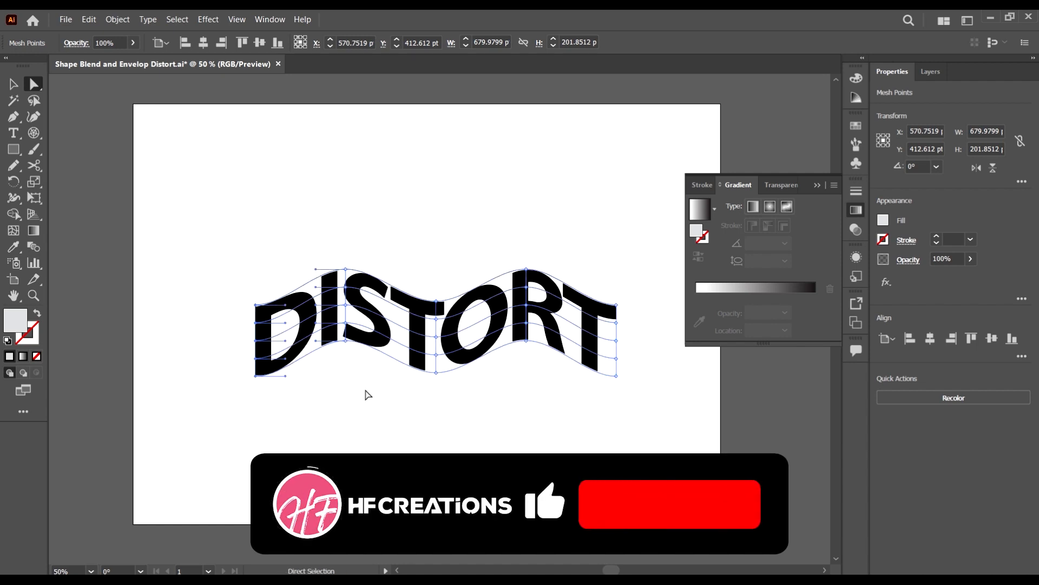
- Raise the second and fourth columns of mesh points slightly, lower the middle column further, and deselect the lettering
{"action": "left_click_drag", "start_coordinate": [365, 389], "coordinate": [313, 224]}
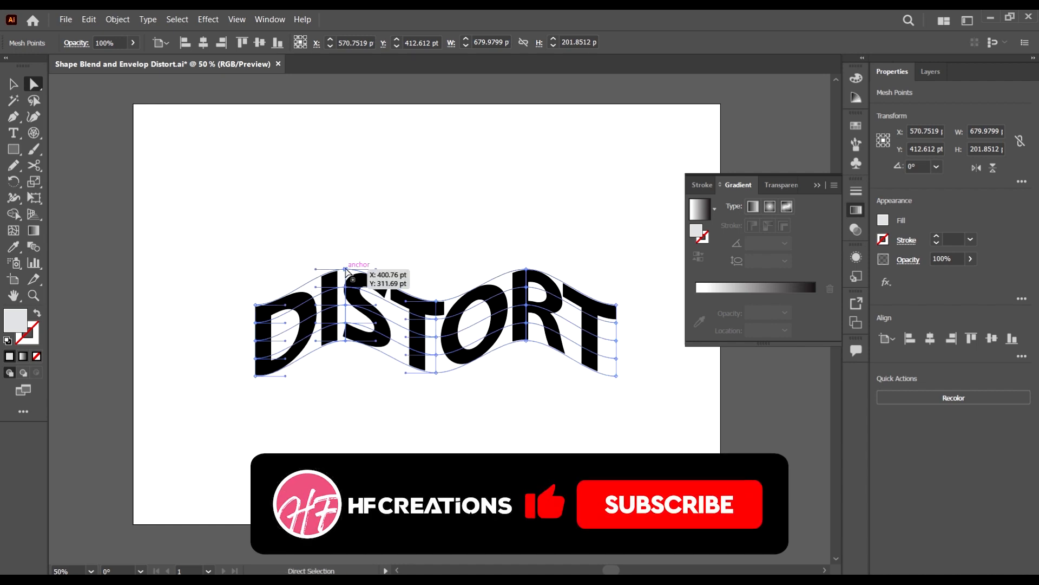
{"action": "mouse_move", "coordinate": [345, 270]}
{"action": "left_mouse_down"}
{"action": "mouse_move", "coordinate": [348, 242]}
{"action": "mouse_move", "coordinate": [349, 255]}
{"action": "left_mouse_up"}
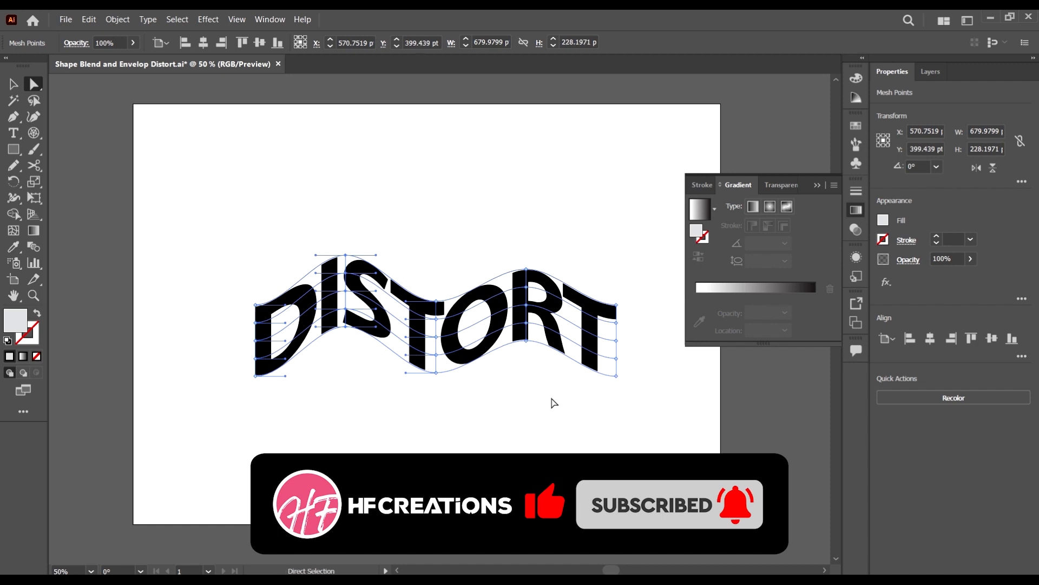
{"action": "left_click_drag", "start_coordinate": [548, 390], "coordinate": [528, 256]}
{"action": "left_click_drag", "start_coordinate": [456, 452], "coordinate": [456, 452]}
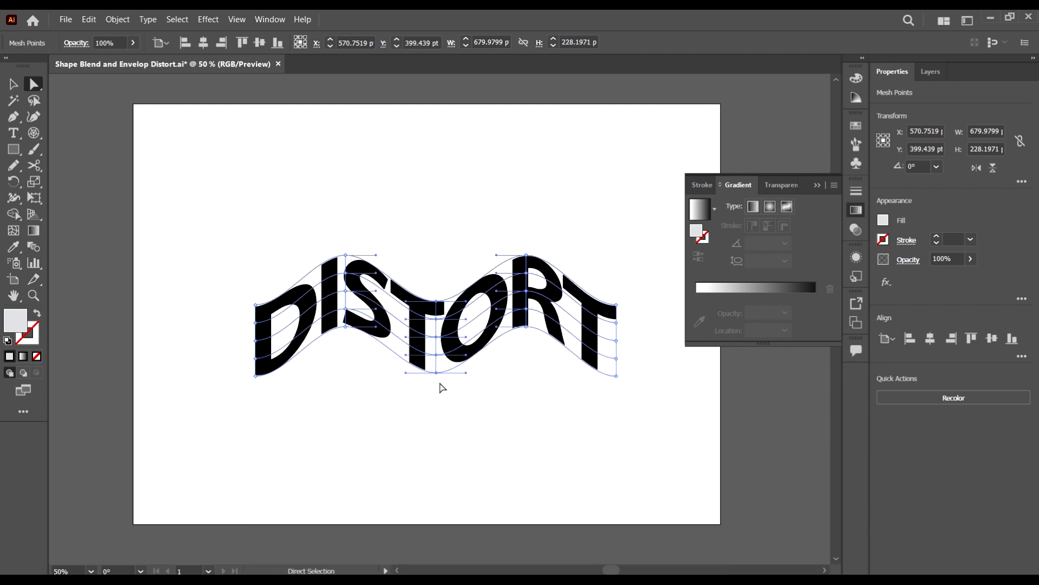
{"action": "left_click_drag", "start_coordinate": [436, 373], "coordinate": [436, 388]}
{"action": "left_click", "coordinate": [503, 416]}
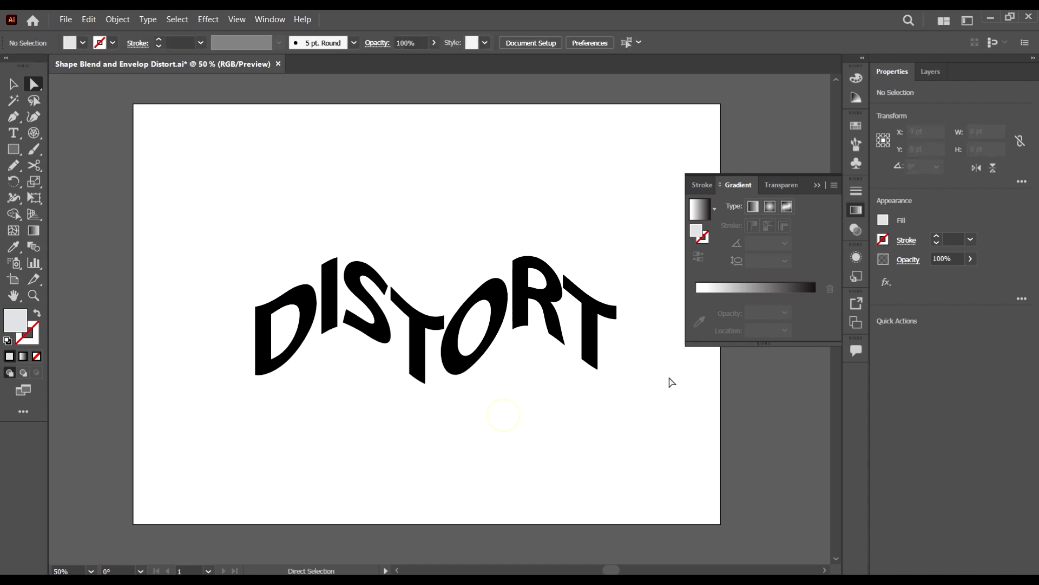
- Reshape the curve under the final T by adjusting the direction handle of the mesh's lower-right corner point, and deselect
{"action": "left_click_drag", "start_coordinate": [616, 307], "coordinate": [616, 308]}
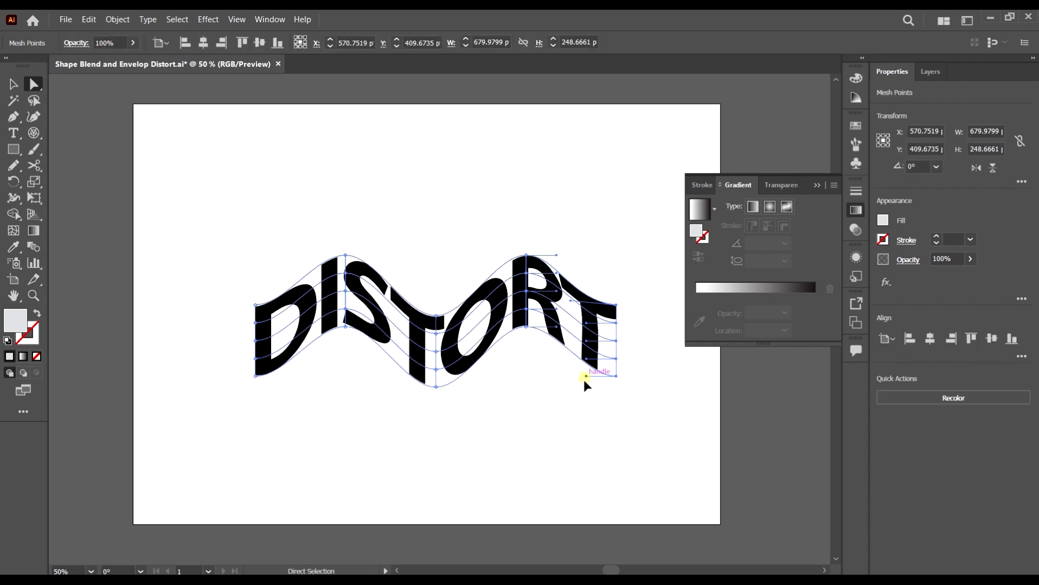
{"action": "left_click_drag", "start_coordinate": [585, 382], "coordinate": [603, 411]}
{"action": "left_click", "coordinate": [650, 424]}
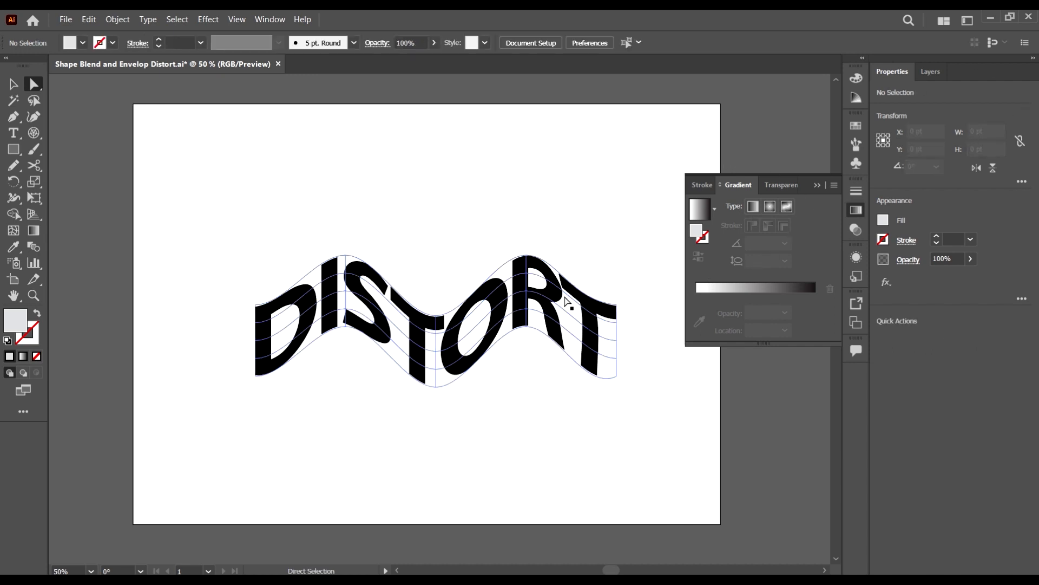
- Select the whole mesh-distorted lettering and delete it from the artboard
{"action": "left_click", "coordinate": [569, 298]}
{"action": "key", "text": "ctrl+minus"}
{"action": "key", "text": "ctrl+minus"}
{"action": "key", "text": "ctrl+minus"}
{"action": "key", "text": "ctrl+minus"}
{"action": "scroll", "coordinate": [471, 292], "scroll_direction": "up", "scroll_amount": 3}
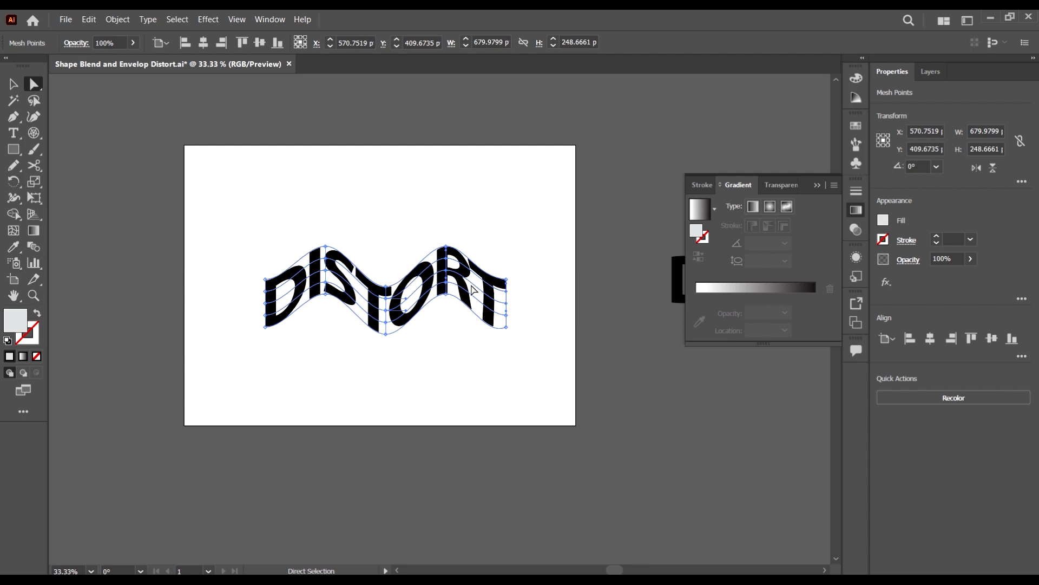
{"action": "left_click", "coordinate": [474, 291]}
{"action": "left_click", "coordinate": [488, 291]}
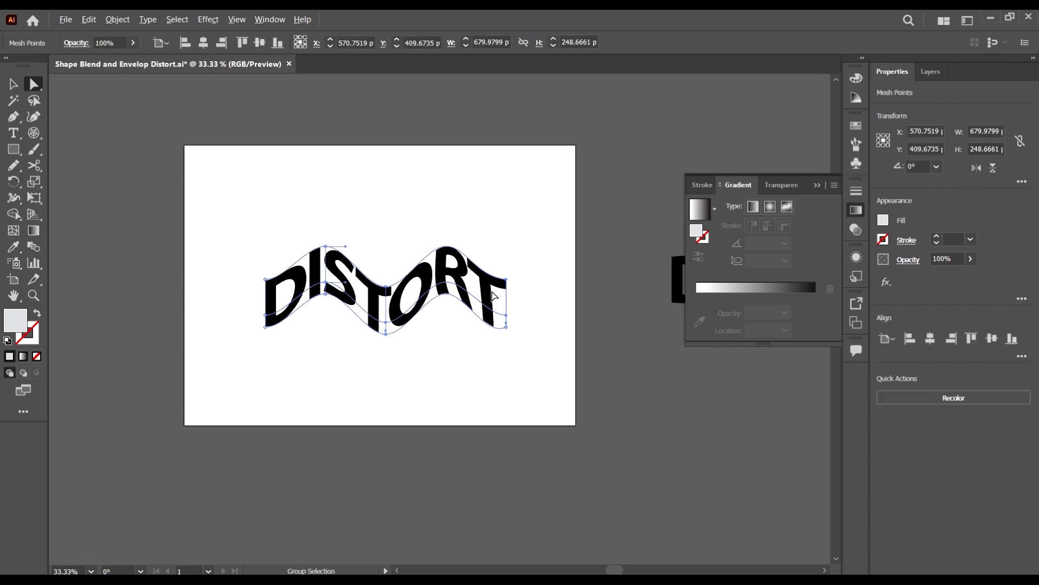
{"action": "left_click", "coordinate": [421, 310]}
{"action": "left_click", "coordinate": [536, 348]}
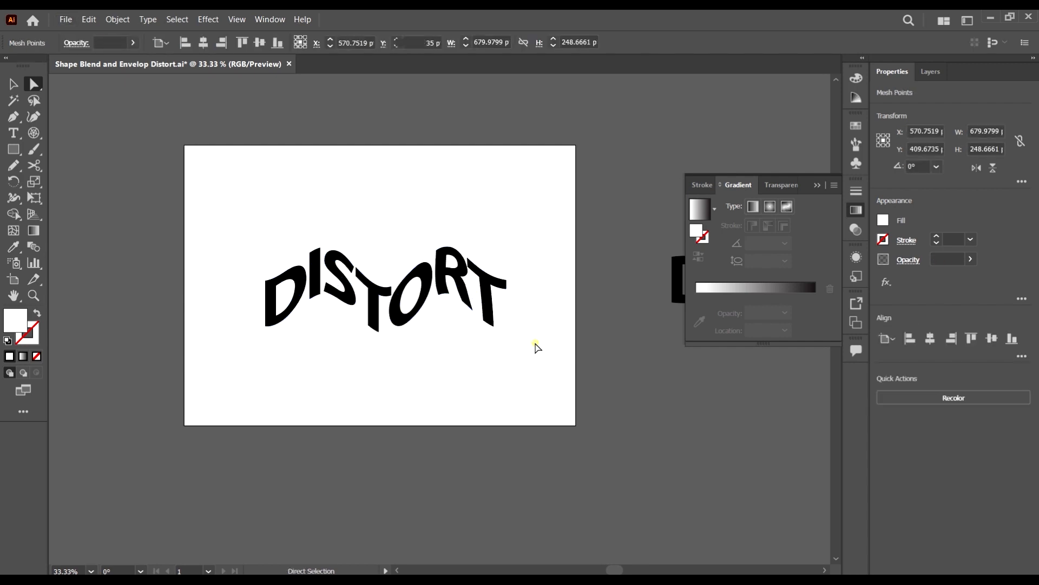
{"action": "key", "text": "b"}
{"action": "key", "text": "v"}
{"action": "left_click", "coordinate": [493, 311]}
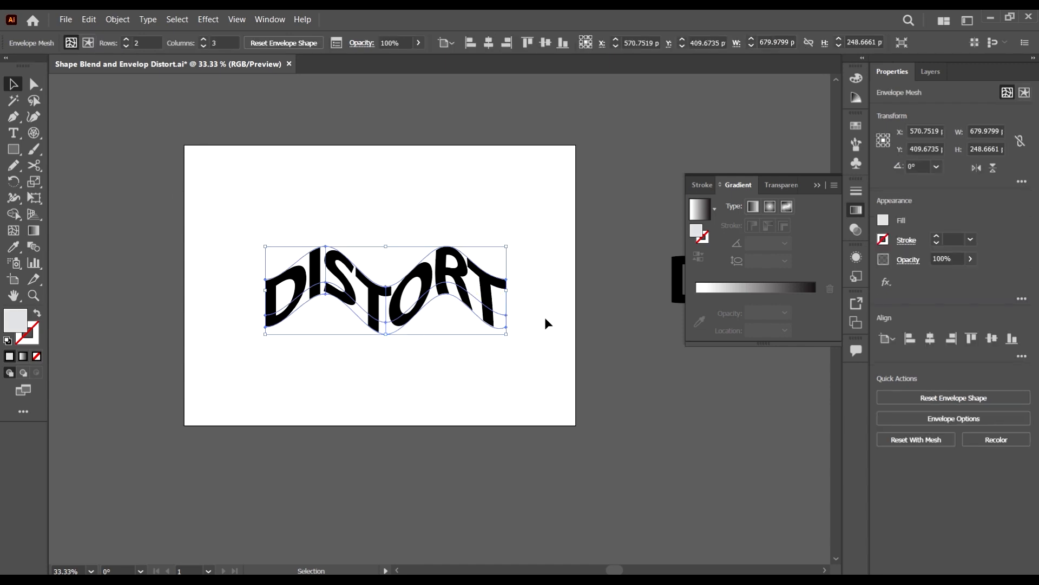
{"action": "key", "text": "Delete"}
- Place a fresh copy of the plain DISTORT lettering on the artboard at about X 564 pt, Y 379 pt, and deselect it
{"action": "scroll", "coordinate": [341, 301], "scroll_direction": "right", "scroll_amount": 3}
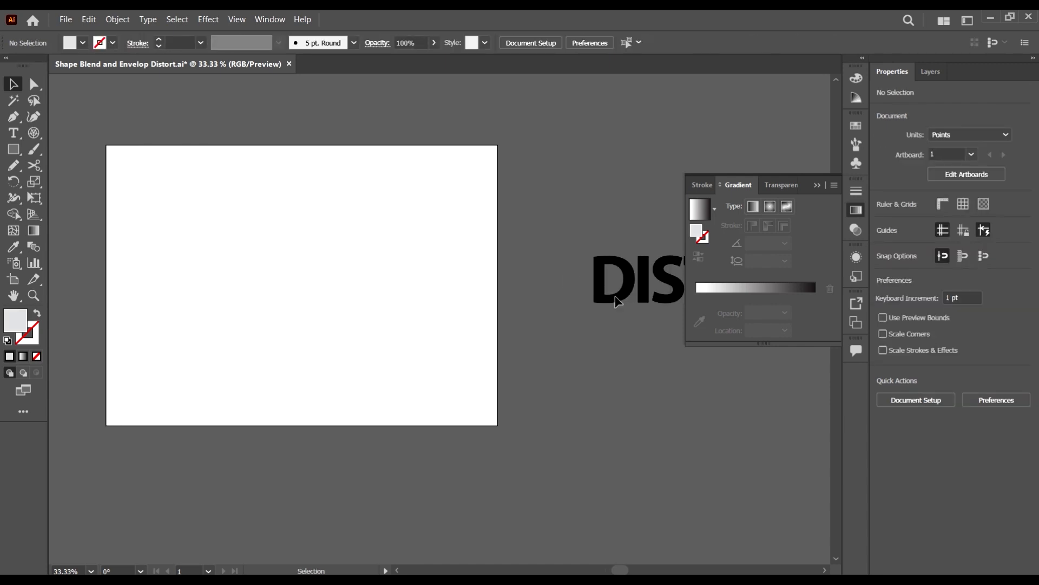
{"action": "left_click", "coordinate": [640, 305]}
{"action": "left_click_drag", "start_coordinate": [642, 306], "coordinate": [246, 350]}
{"action": "left_click_drag", "start_coordinate": [350, 353], "coordinate": [462, 379]}
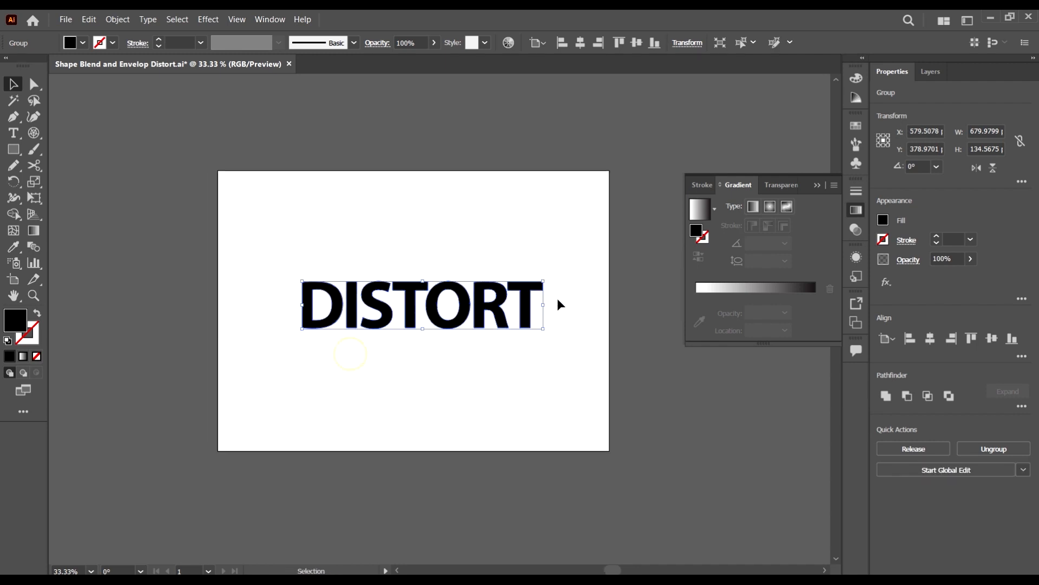
{"action": "left_click_drag", "start_coordinate": [530, 323], "coordinate": [524, 324]}
{"action": "left_click", "coordinate": [541, 422]}
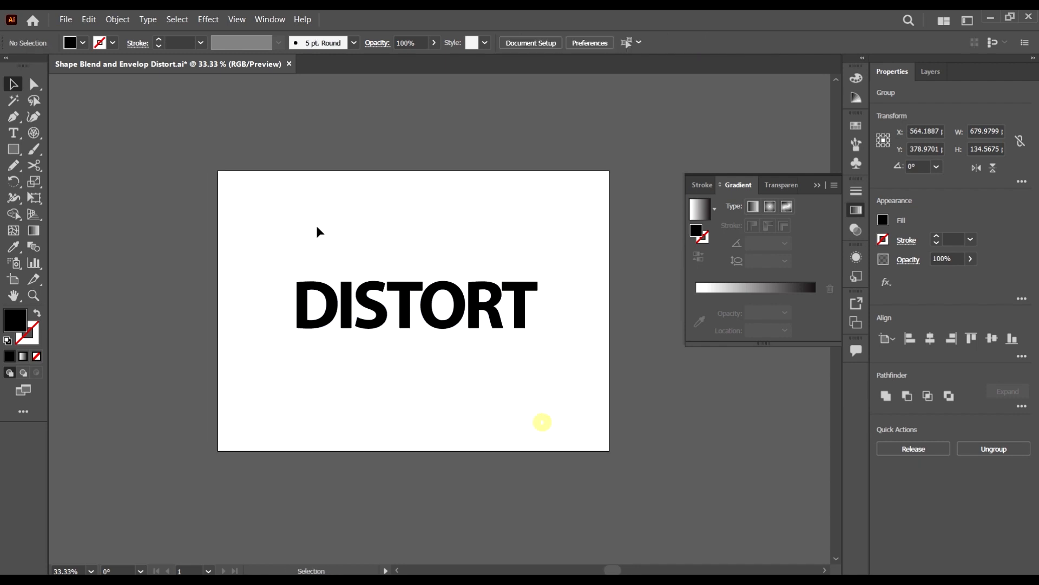
- Draw a circle about 466 pt in diameter from the artboard's centre over the lettering and fill it dark blue
{"action": "left_click", "coordinate": [17, 152]}
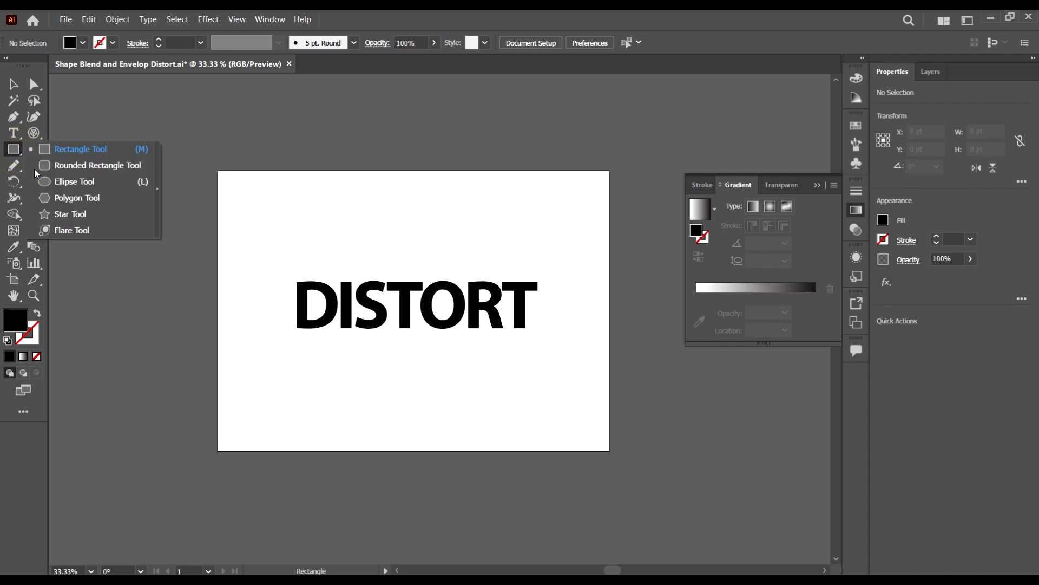
{"action": "left_click", "coordinate": [74, 181]}
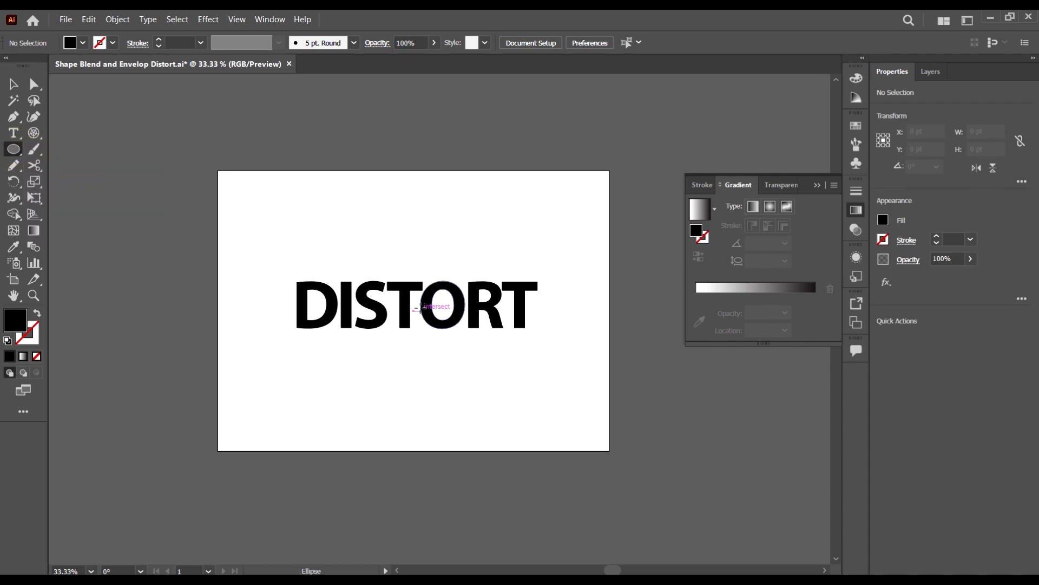
{"action": "left_click_drag", "start_coordinate": [414, 311], "coordinate": [452, 393]}
{"action": "key", "text": "v"}
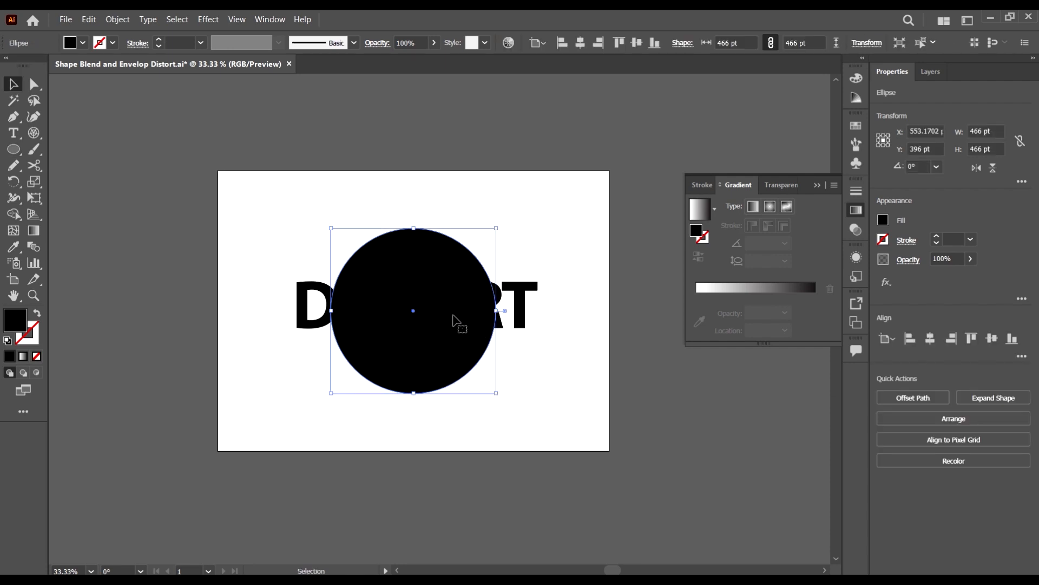
{"action": "left_click", "coordinate": [454, 315]}
{"action": "left_click", "coordinate": [82, 43]}
{"action": "left_click", "coordinate": [83, 70]}
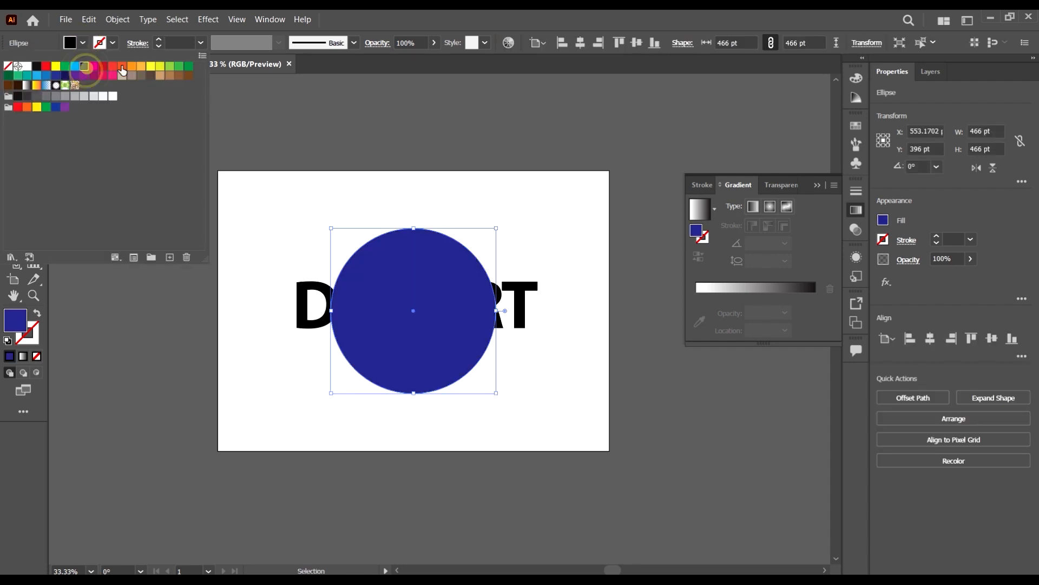
{"action": "left_click", "coordinate": [534, 364]}
- Reshape the blue circle into a wide ellipse of about 572 by 370 pt
{"action": "left_click", "coordinate": [465, 285]}
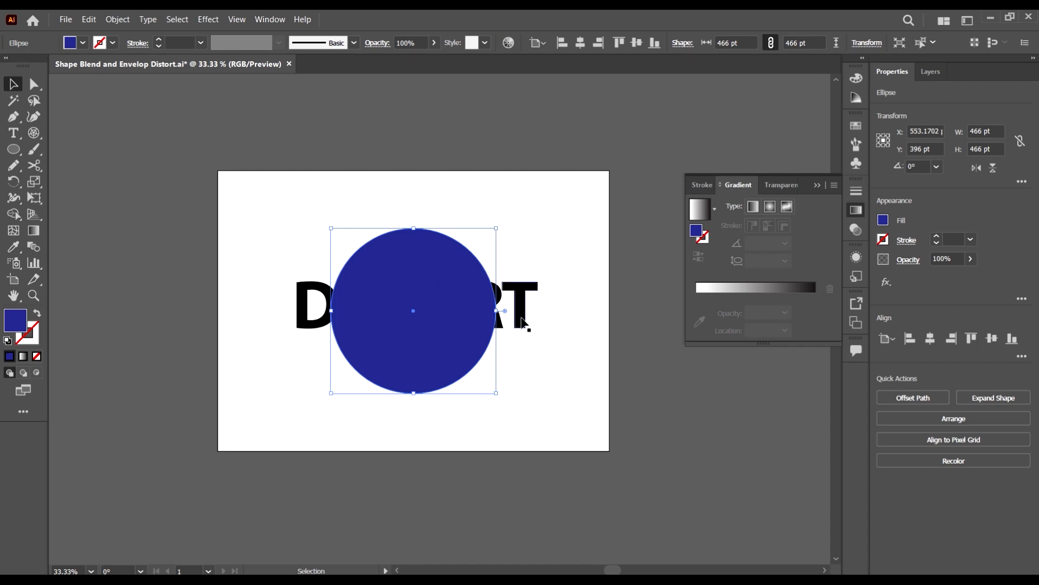
{"action": "left_click", "coordinate": [455, 306]}
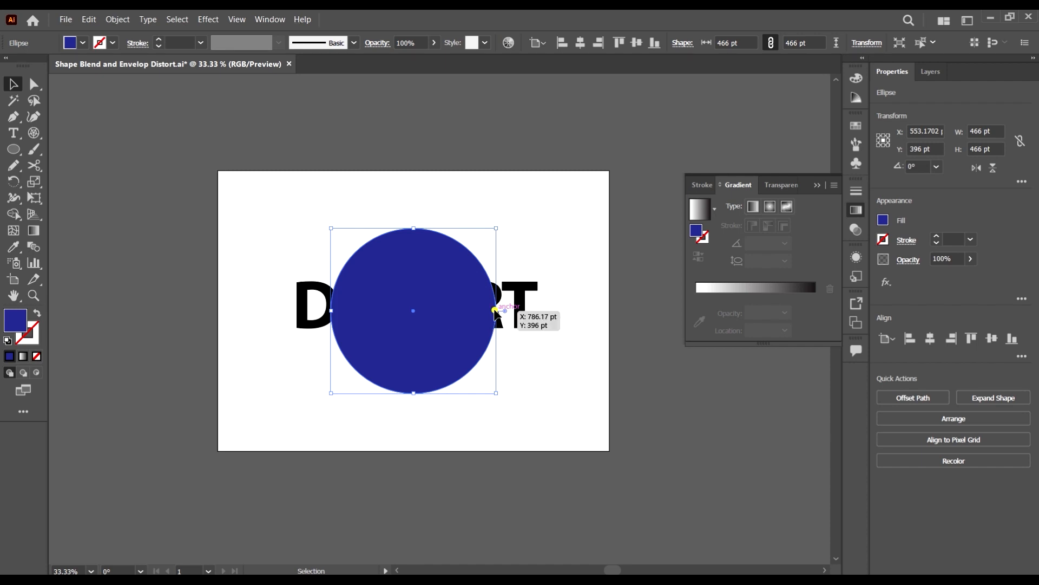
{"action": "left_click", "coordinate": [495, 311]}
{"action": "mouse_move", "coordinate": [499, 313]}
{"action": "left_mouse_down"}
{"action": "mouse_move", "coordinate": [535, 311]}
{"action": "mouse_move", "coordinate": [507, 308]}
{"action": "mouse_move", "coordinate": [517, 315]}
{"action": "left_mouse_up"}
- Select the lettering and the ellipse, envelope-distort them with the top object, and deselect the result
{"action": "key", "text": "ctrl+a"}
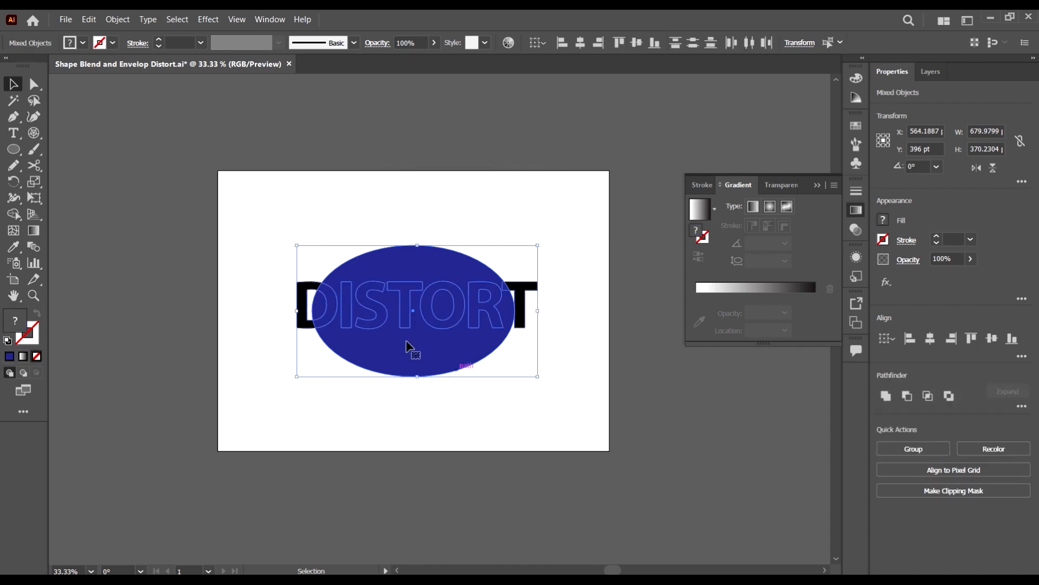
{"action": "left_click", "coordinate": [118, 20]}
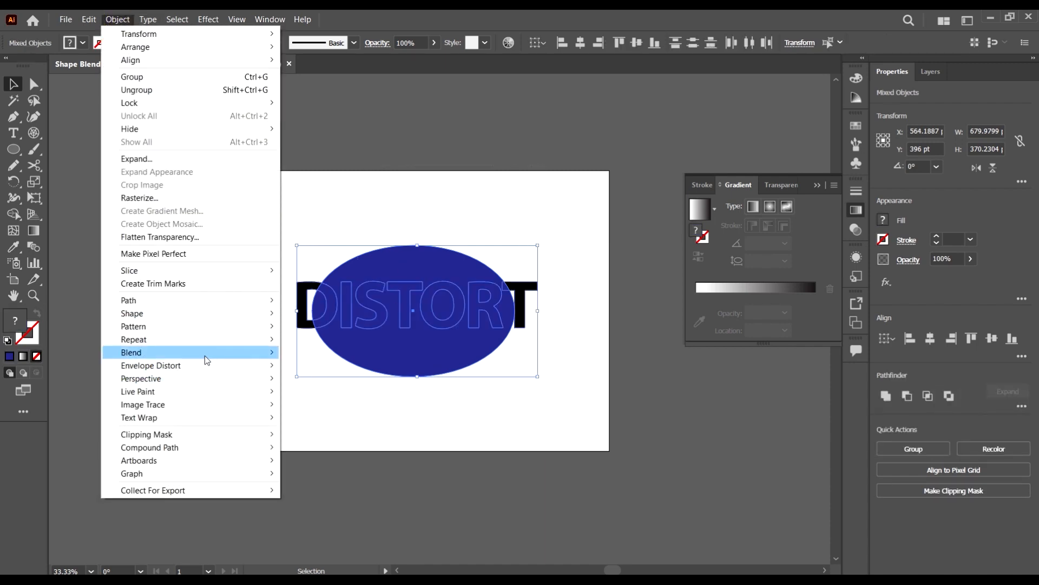
{"action": "mouse_move", "coordinate": [207, 370]}
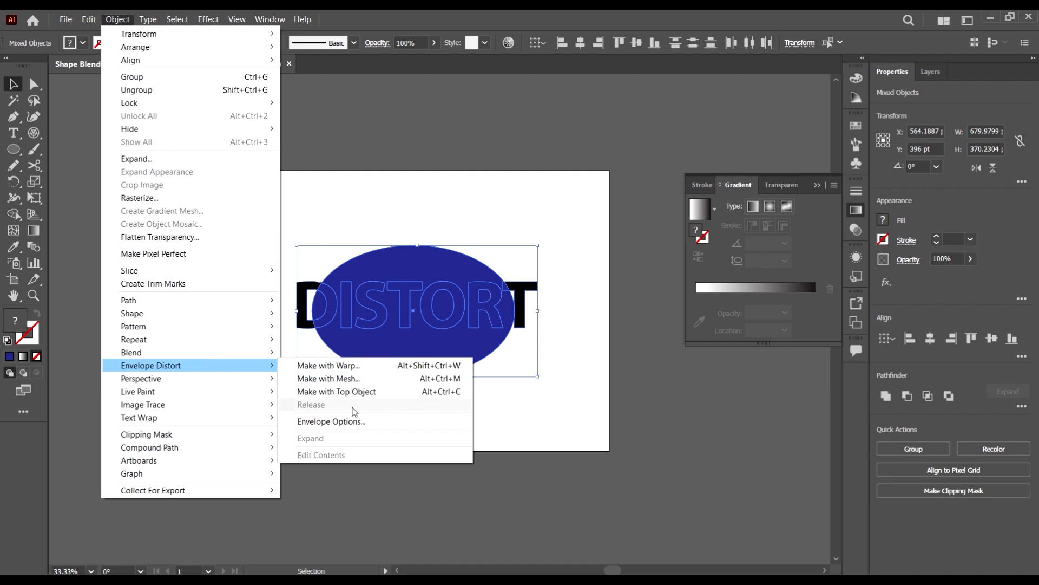
{"action": "left_click", "coordinate": [358, 392]}
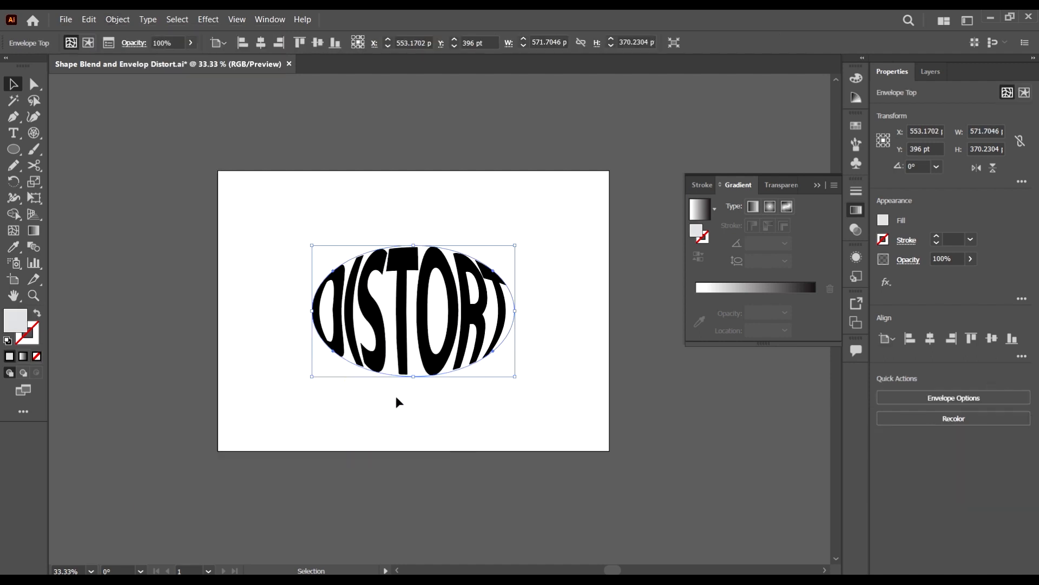
{"action": "left_click", "coordinate": [567, 412]}
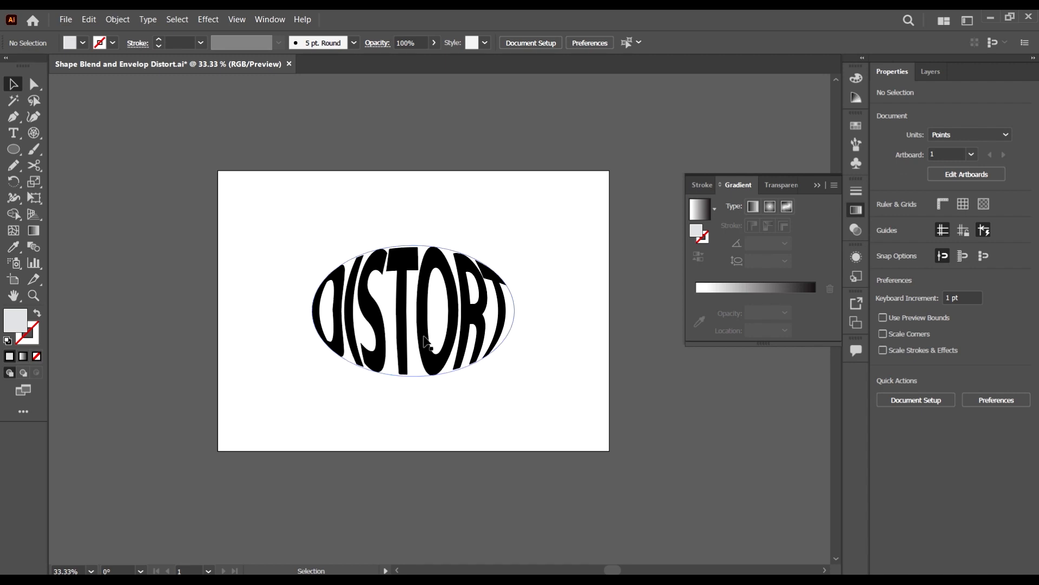
- Stretch the ellipse-shaped lettering wider on both sides at the same height and deselect it
{"action": "left_click", "coordinate": [427, 318]}
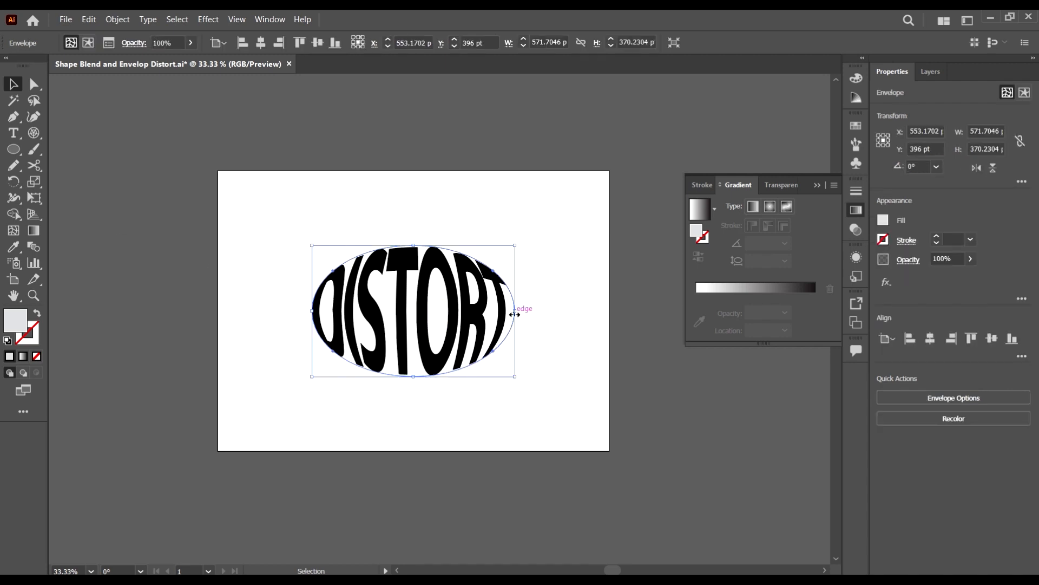
{"action": "left_click_drag", "start_coordinate": [515, 314], "coordinate": [559, 317]}
{"action": "left_click", "coordinate": [573, 370]}
{"action": "scroll", "coordinate": [499, 299], "scroll_direction": "down", "scroll_amount": 2}
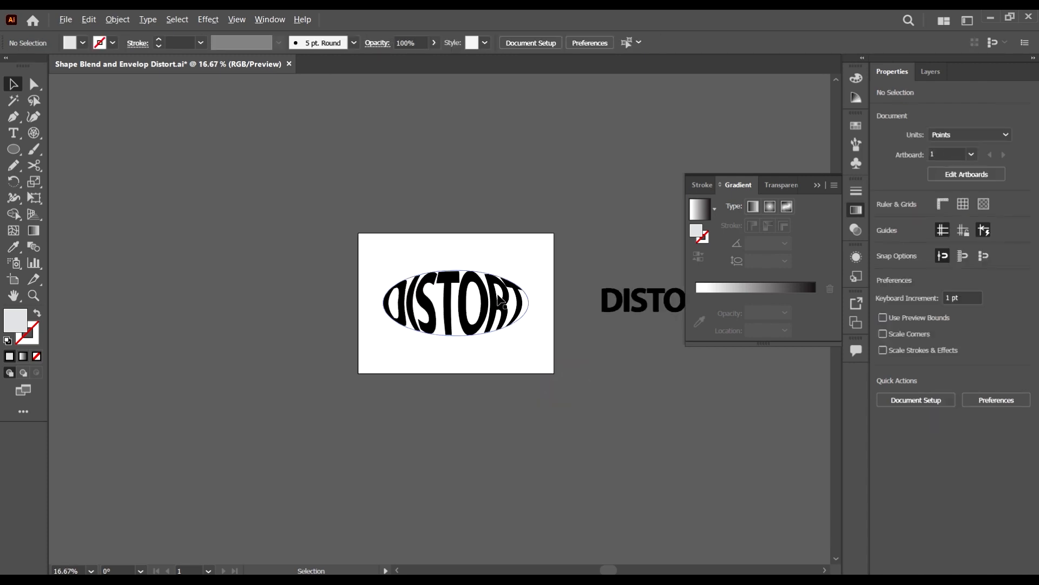
- Delete the ellipse-shaped lettering and place a copy of the off-artboard DISTORT lettering on the artboard
{"action": "scroll", "coordinate": [533, 308], "scroll_direction": "up", "scroll_amount": 1}
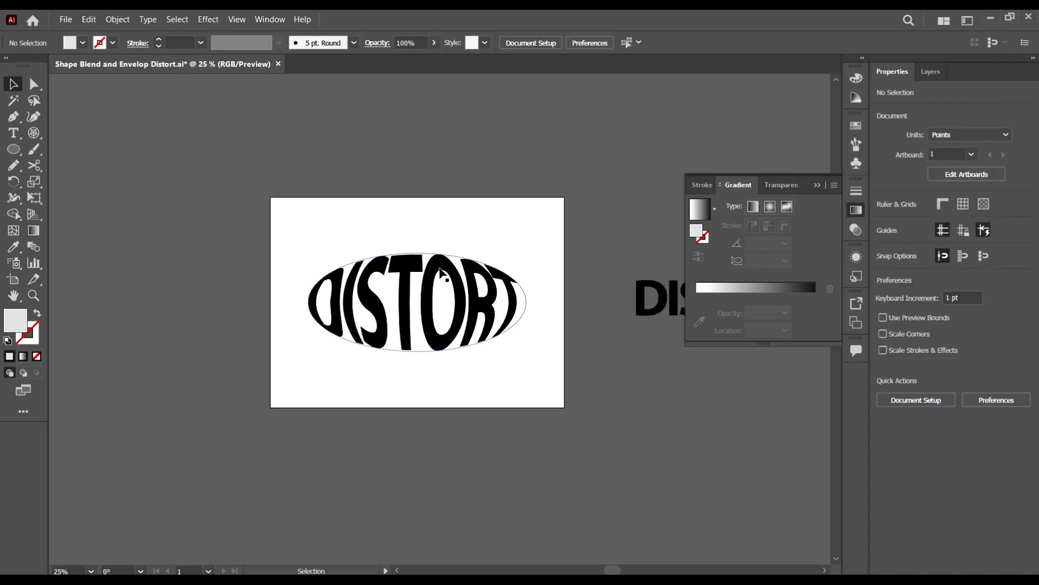
{"action": "right_click", "coordinate": [459, 314]}
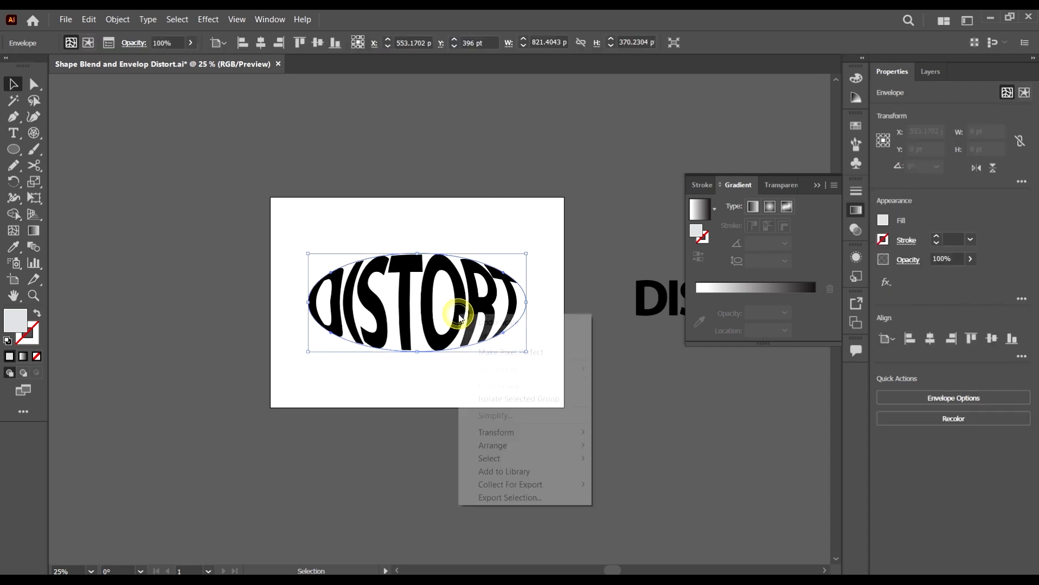
{"action": "left_click", "coordinate": [464, 289]}
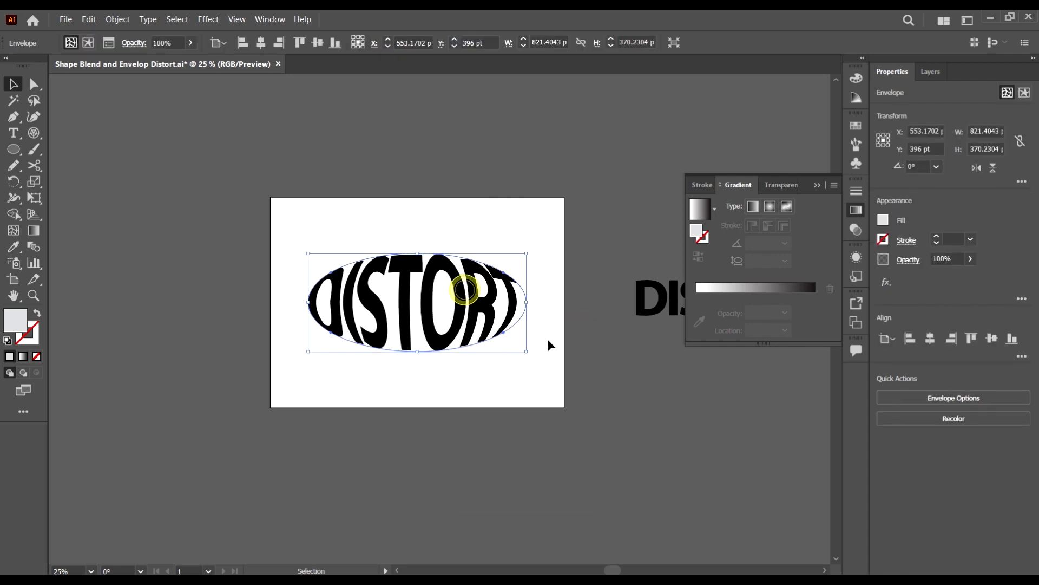
{"action": "key", "text": "Delete"}
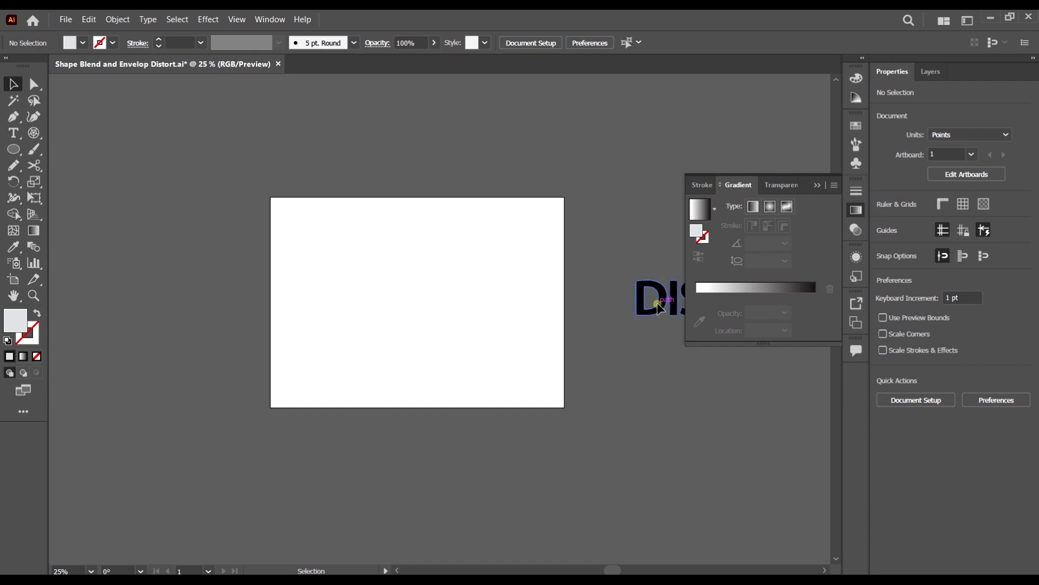
{"action": "left_click_drag", "start_coordinate": [649, 300], "coordinate": [365, 352]}
- Create a three-sided polygon with a 59.8232 pt radius above the artboard
{"action": "left_click", "coordinate": [15, 151]}
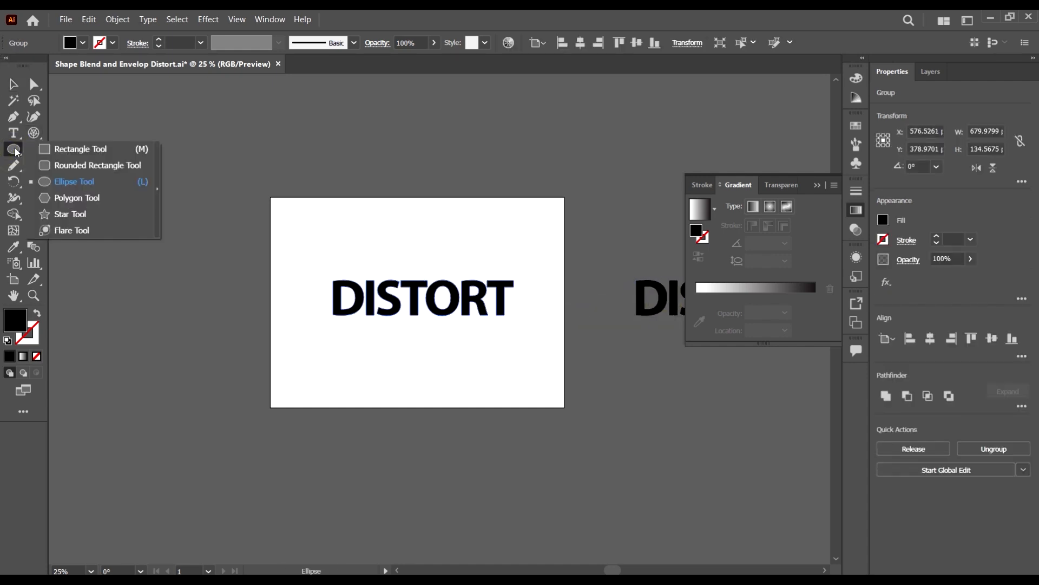
{"action": "left_click", "coordinate": [91, 198]}
{"action": "left_click", "coordinate": [390, 174]}
{"action": "type", "text": "3"}
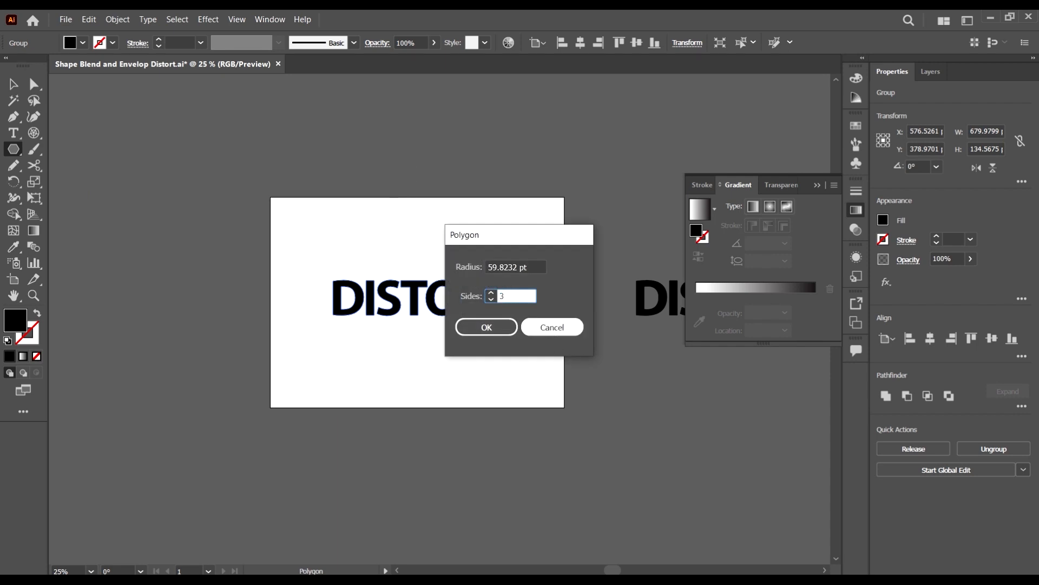
{"action": "left_click", "coordinate": [486, 326]}
{"action": "key", "text": "v"}
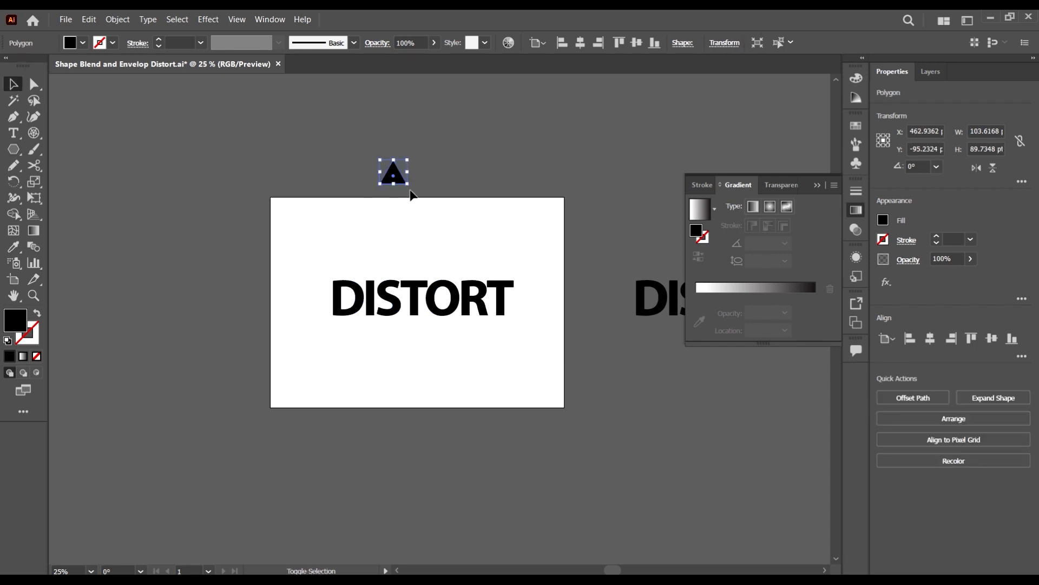
- Enlarge the triangle to about 618 by 535 pt over the lettering, fill it light blue and deselect it
{"action": "left_click_drag", "start_coordinate": [407, 184], "coordinate": [507, 346]}
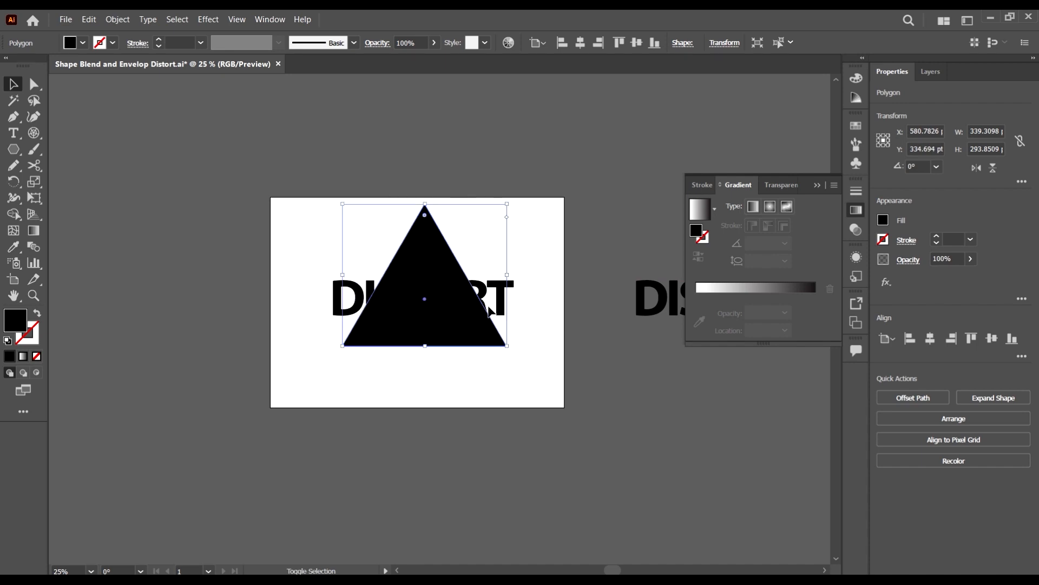
{"action": "left_click", "coordinate": [83, 43]}
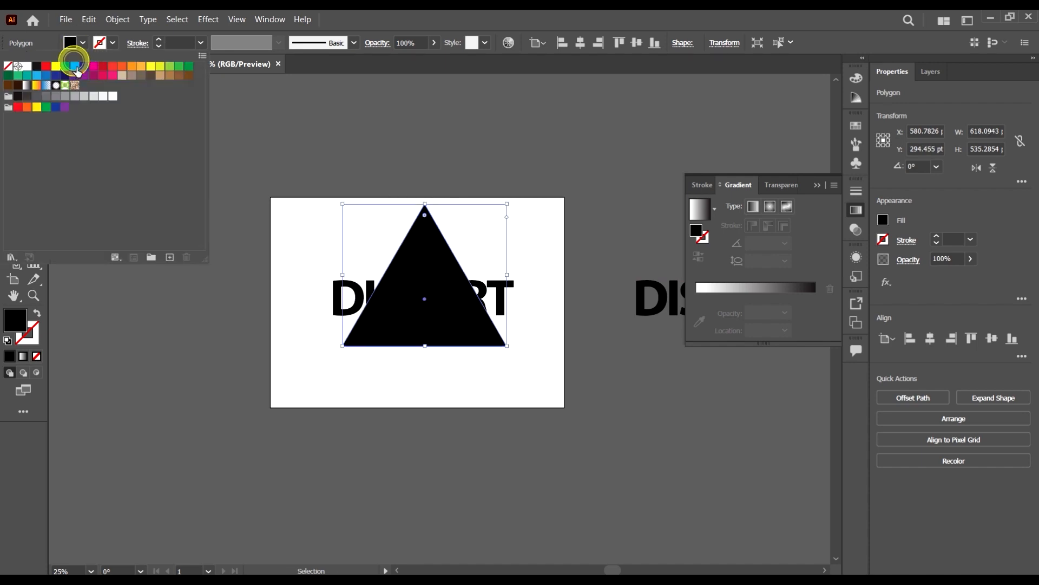
{"action": "left_click", "coordinate": [77, 70]}
{"action": "left_click", "coordinate": [522, 190]}
- Select the lettering and the triangle, envelope-distort them with the top object, and deselect the result
{"action": "left_click_drag", "start_coordinate": [580, 181], "coordinate": [325, 405]}
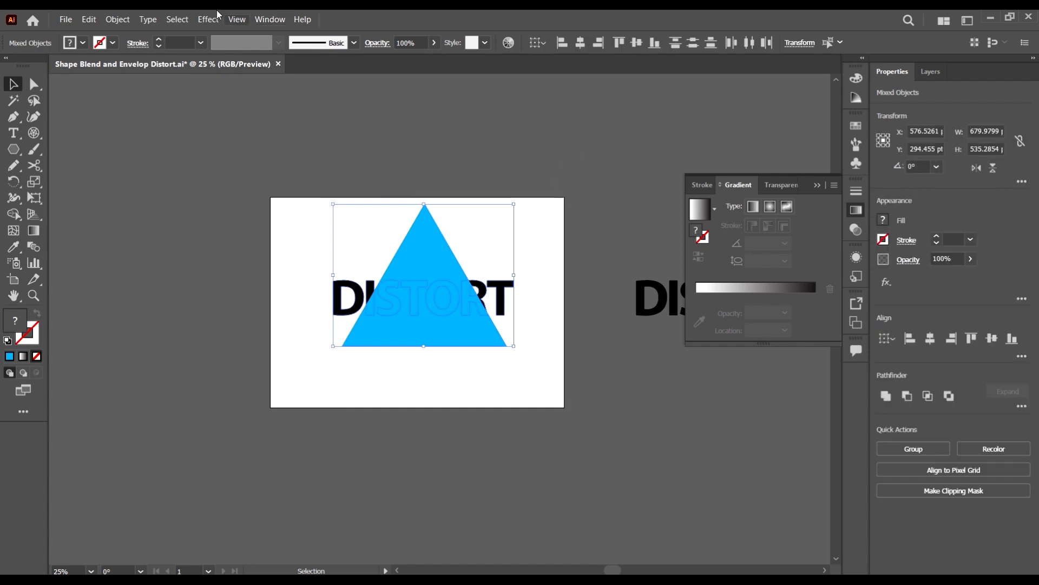
{"action": "left_click", "coordinate": [118, 20]}
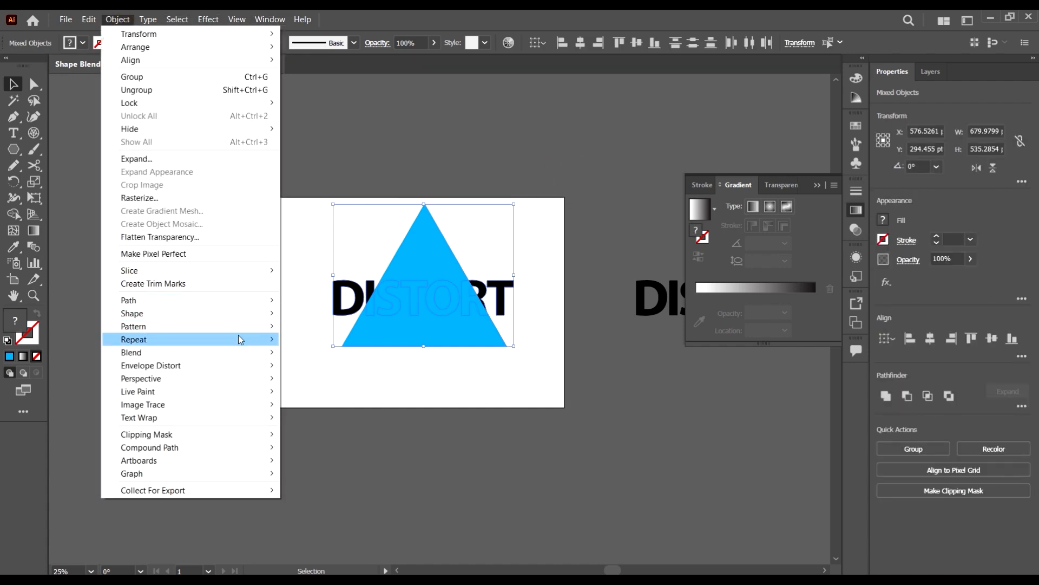
{"action": "mouse_move", "coordinate": [242, 367]}
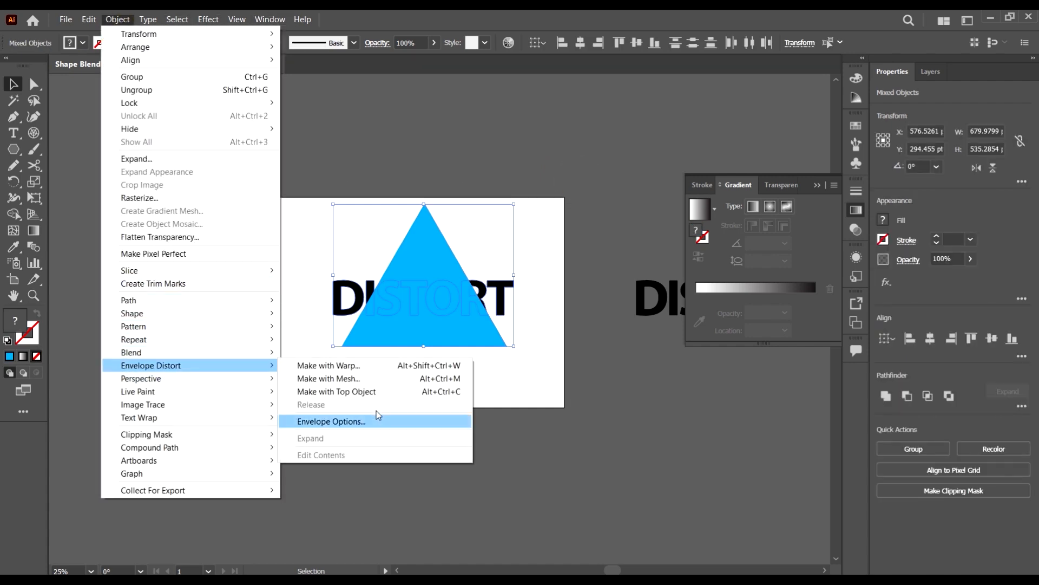
{"action": "left_click", "coordinate": [373, 391]}
{"action": "left_click", "coordinate": [554, 387]}
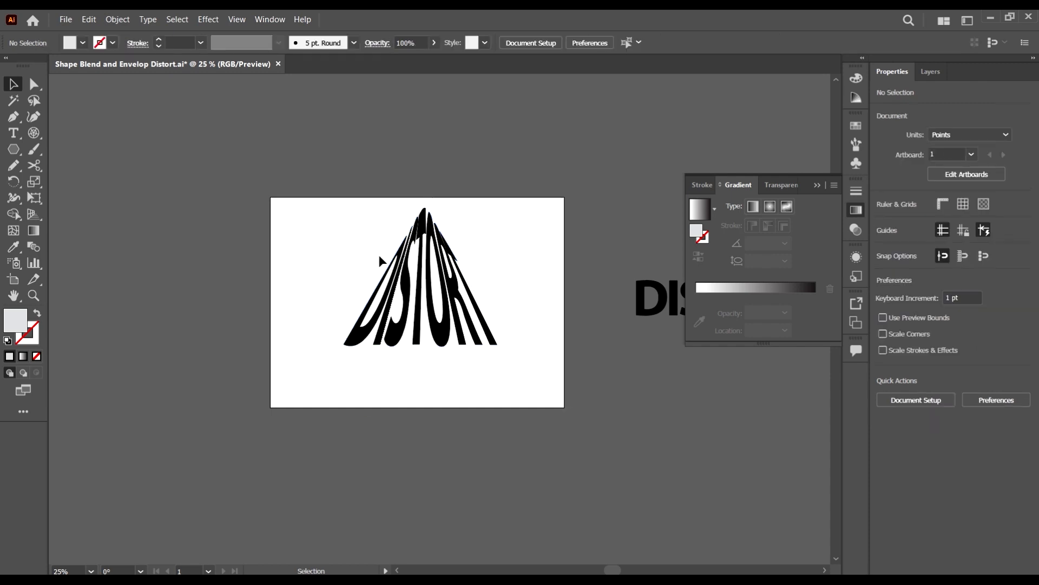
- Reduce the triangular lettering's height to about 318 pt, keeping its base in place, and deselect it
{"action": "left_click", "coordinate": [456, 295]}
{"action": "left_click_drag", "start_coordinate": [416, 205], "coordinate": [426, 263]}
{"action": "scroll", "coordinate": [482, 316], "scroll_direction": "up", "scroll_amount": 1}
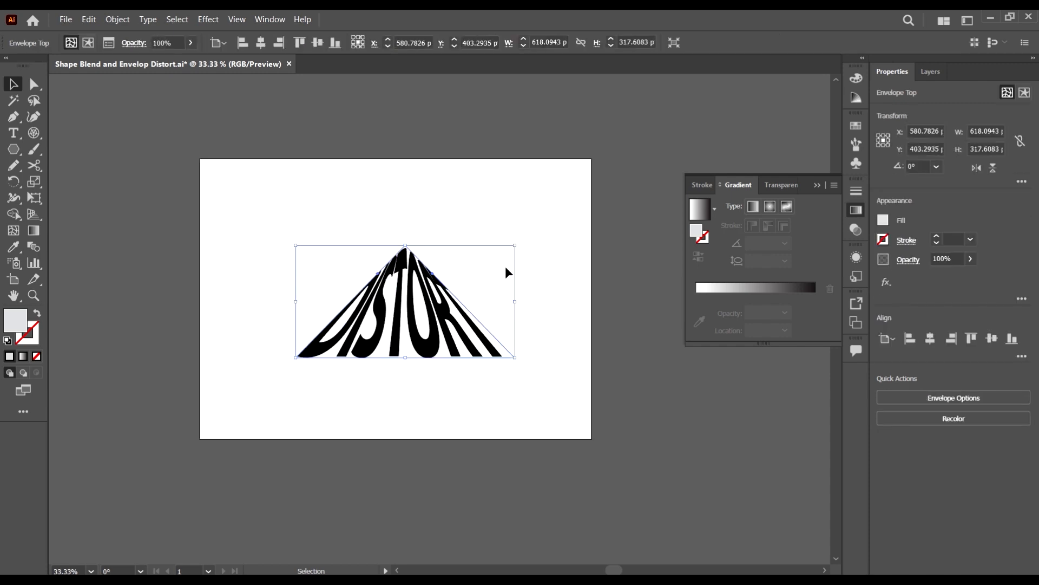
{"action": "left_click", "coordinate": [547, 341]}
- Move the triangular lettering to the artboard's horizontal centre and undo the move
{"action": "left_click_drag", "start_coordinate": [452, 341], "coordinate": [447, 342]}
{"action": "scroll", "coordinate": [458, 366], "scroll_direction": "down", "scroll_amount": 2}
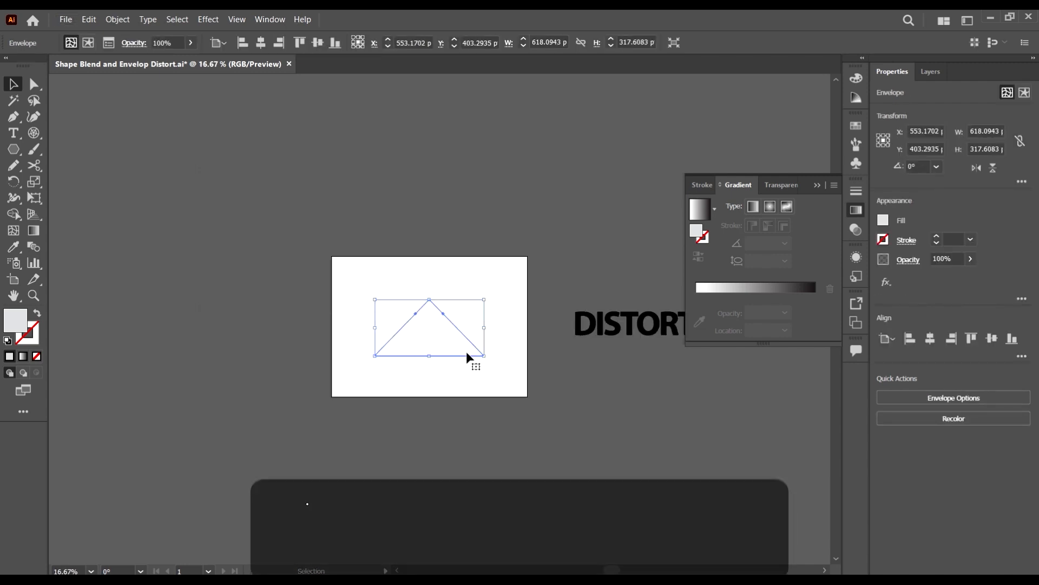
{"action": "key", "text": "ctrl+z"}
- Delete the triangular lettering from the artboard
{"action": "right_click", "coordinate": [469, 336]}
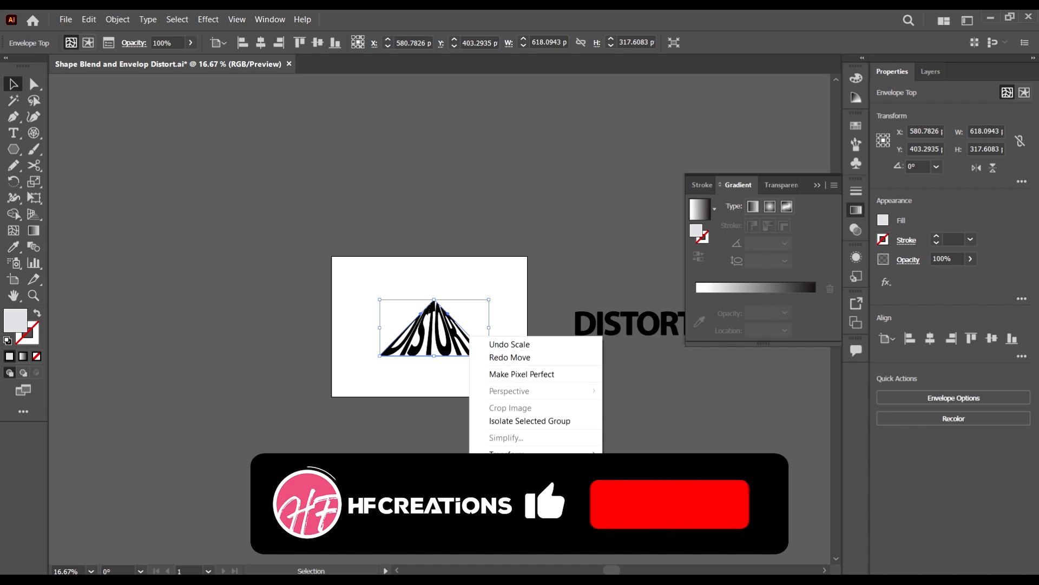
{"action": "left_click", "coordinate": [408, 323]}
{"action": "left_click", "coordinate": [420, 324]}
{"action": "left_click", "coordinate": [415, 329]}
{"action": "key", "text": "Delete"}
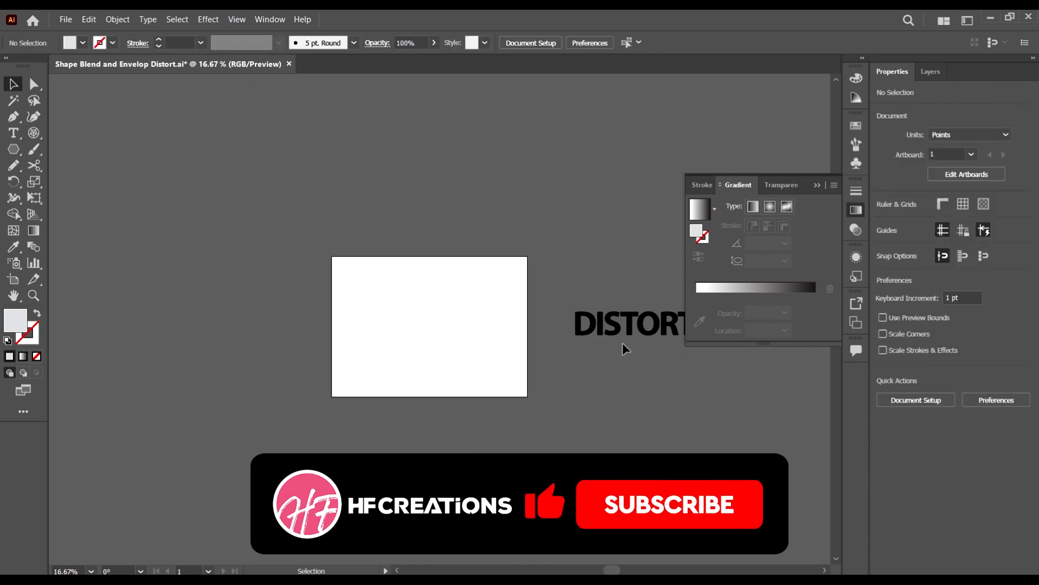
- Move the remaining DISTORT lettering from outside onto the artboard's horizontal centre and save the document
{"action": "left_click_drag", "start_coordinate": [647, 333], "coordinate": [442, 347]}
{"action": "left_click_drag", "start_coordinate": [557, 386], "coordinate": [567, 356]}
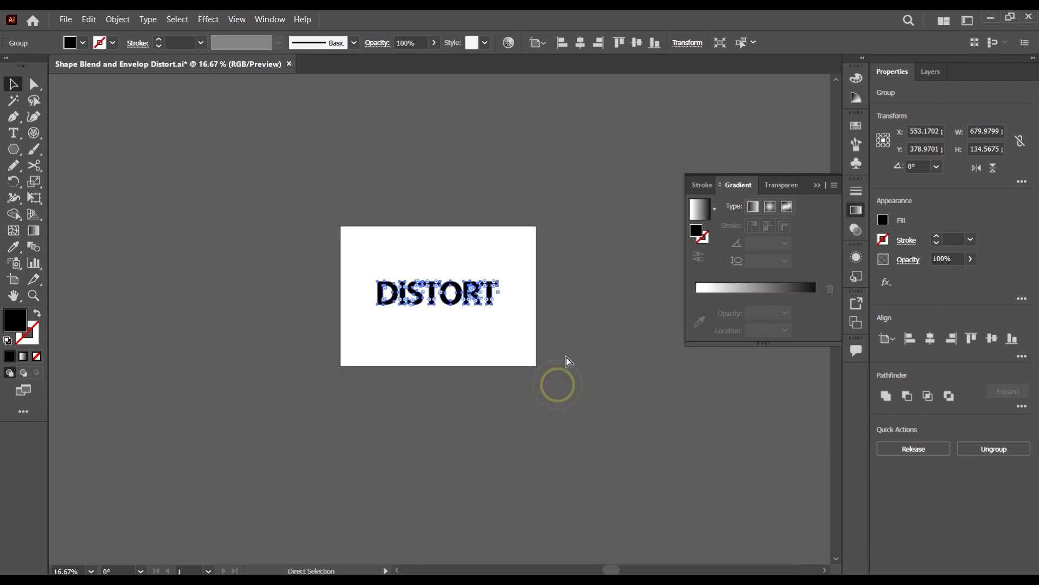
{"action": "scroll", "coordinate": [503, 241], "scroll_direction": "down", "scroll_amount": 4}
{"action": "scroll", "coordinate": [503, 242], "scroll_direction": "up", "scroll_amount": 5}
{"action": "key", "text": "ctrl+s"}
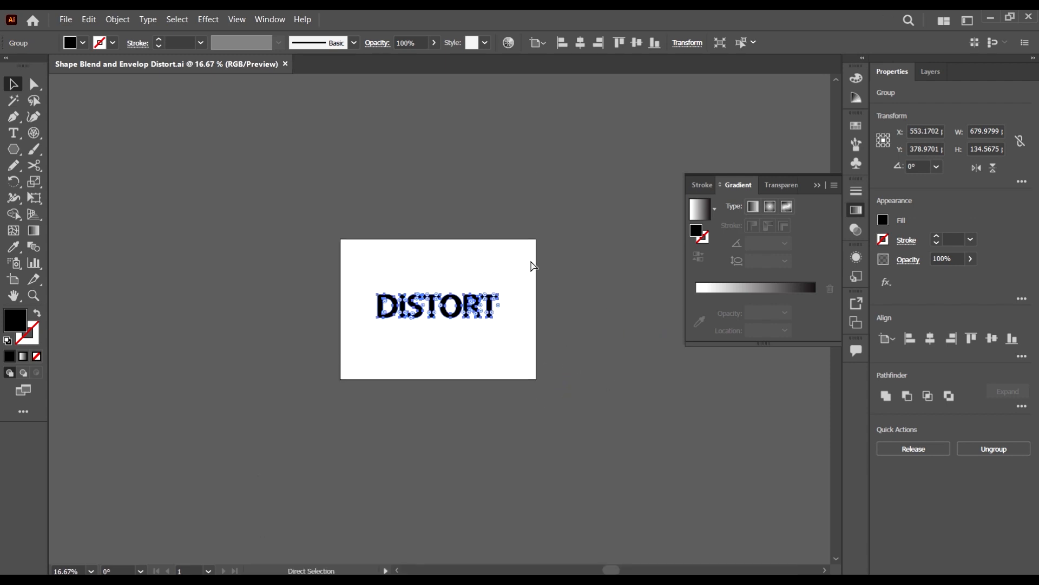